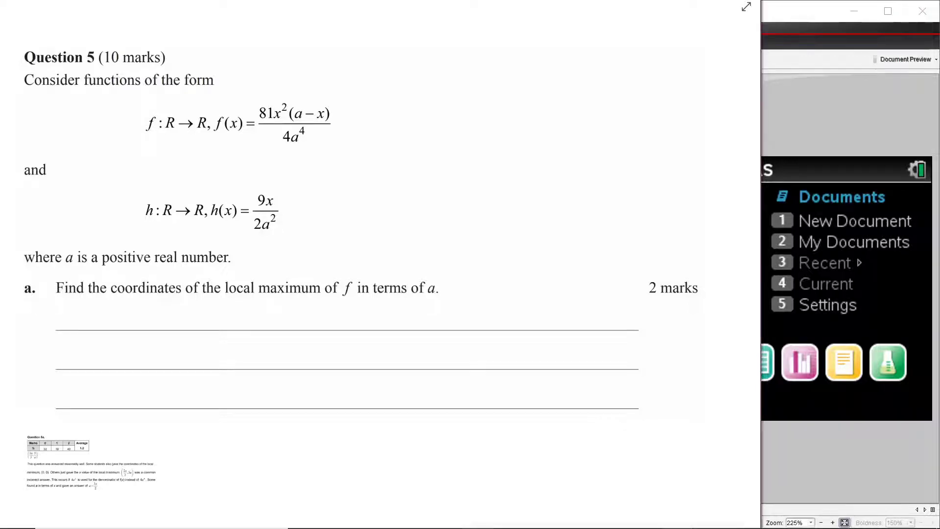
Highlight "Question 5", f(x), h(x), "a" and "positive real number" in the question's introduction
scroll(313, 100, "up", 2)
left_click_drag(53, 80, 118, 84)
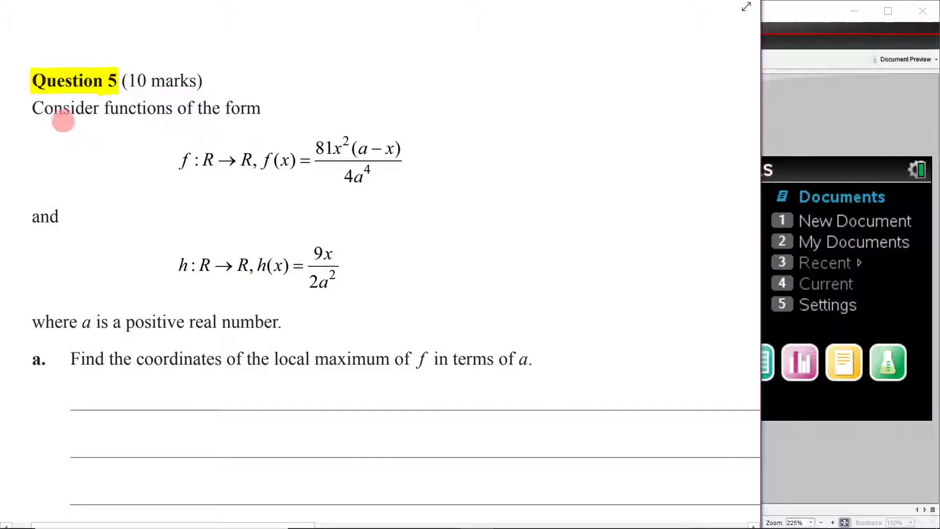
left_click_drag(258, 164, 296, 169)
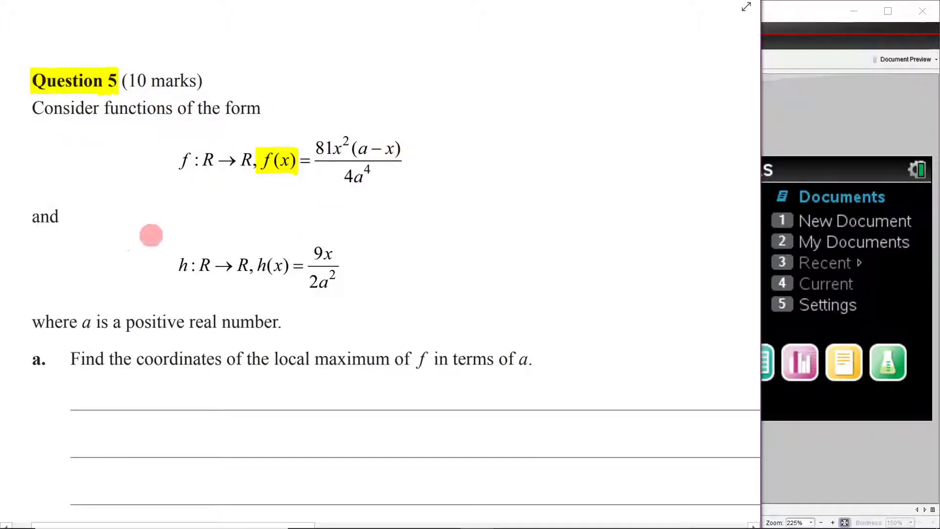
left_click_drag(254, 267, 297, 271)
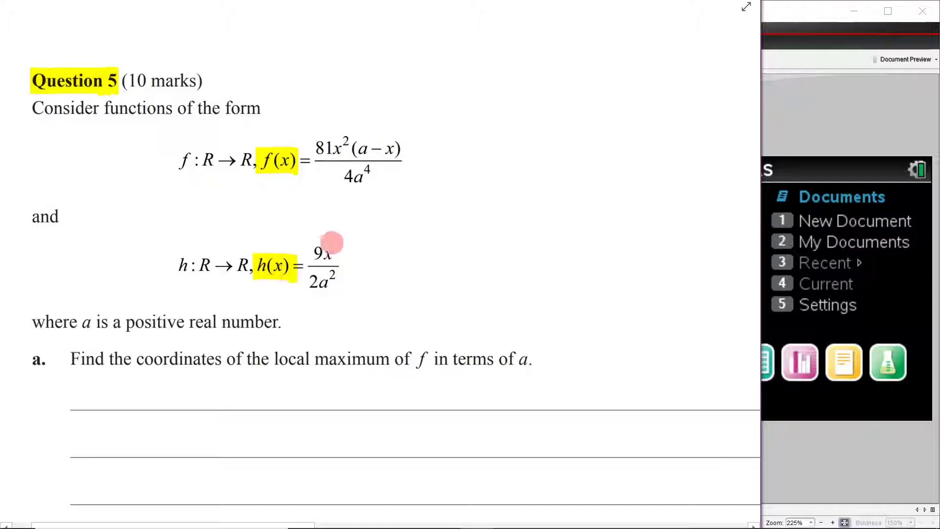
mouse_move(82, 326)
left_mouse_down()
mouse_move(289, 323)
mouse_move(277, 325)
left_mouse_up()
scroll(382, 195, "down", 3)
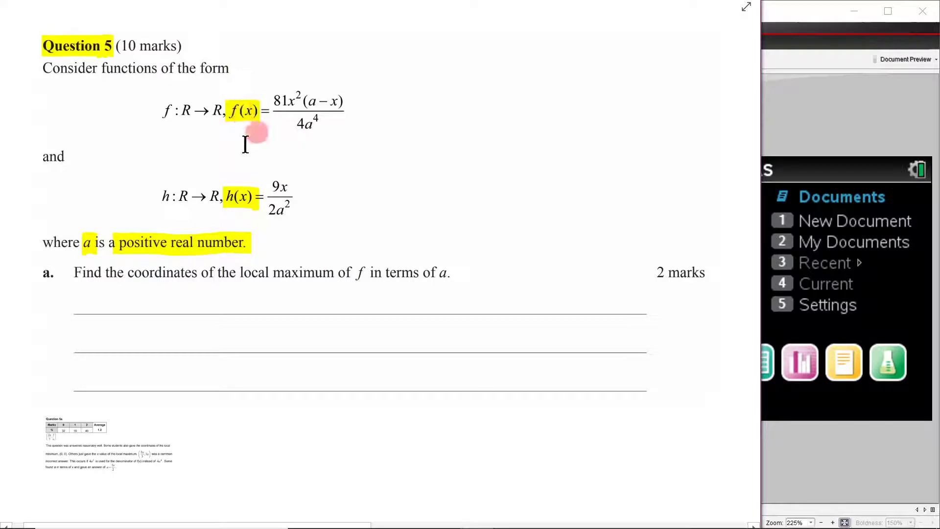
Switch to TI-Nspire CX CAS, create a new calculator document and define f(x):=81x^2(a-x)/(4a^4)
left_click(826, 431)
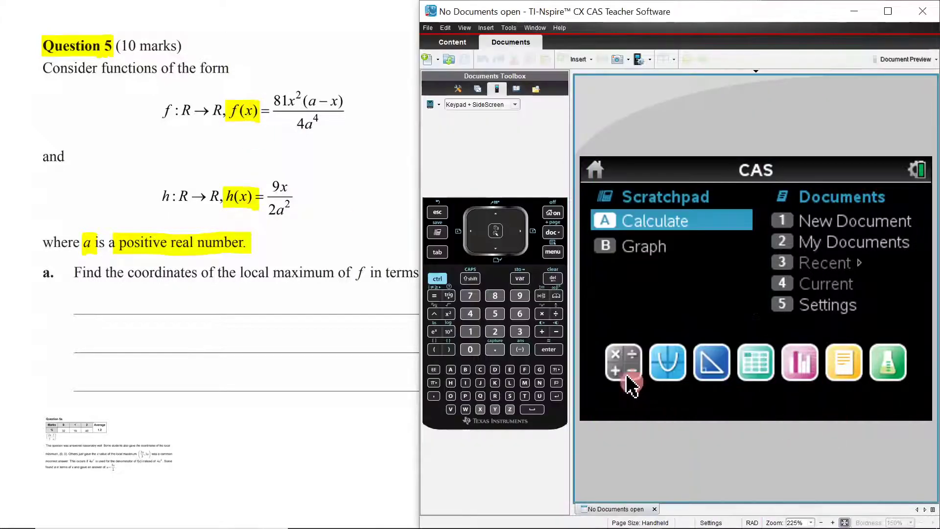
left_click(626, 377)
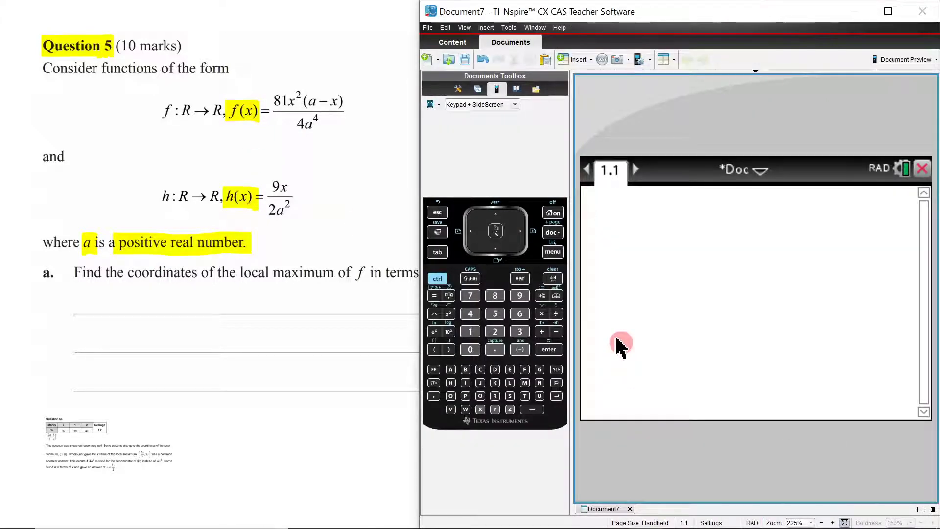
type("f(")
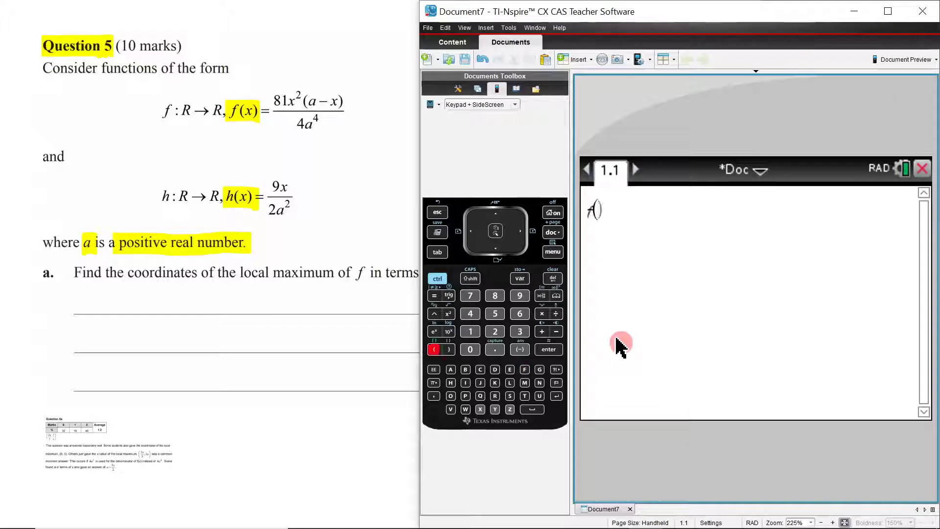
type("x)")
left_click(438, 278)
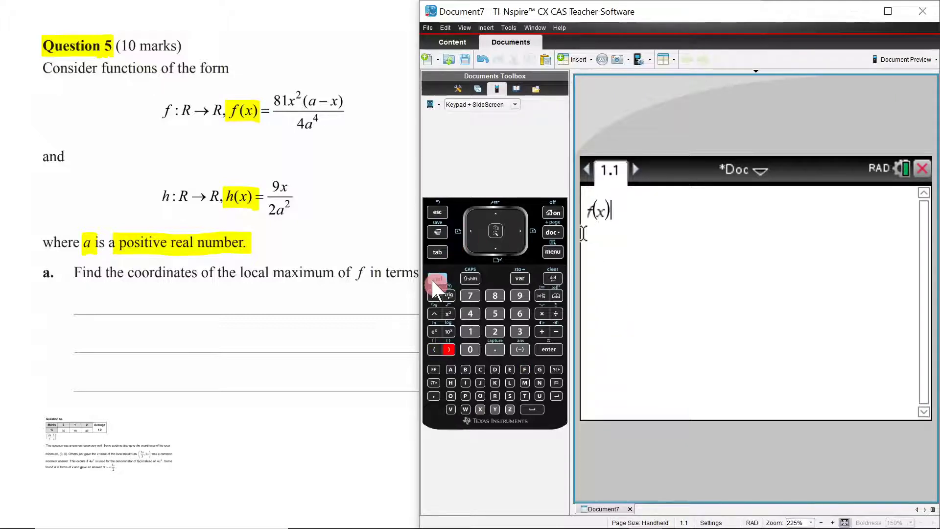
left_click(542, 295)
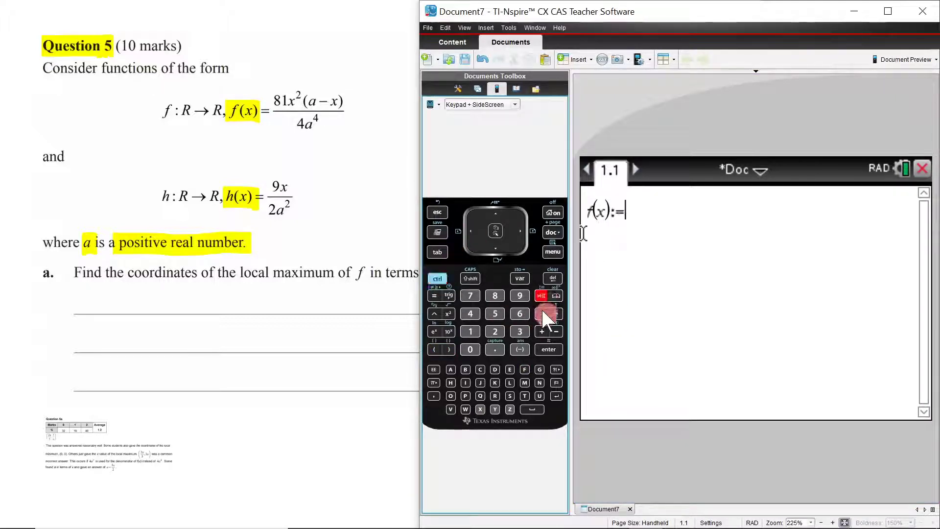
left_click(536, 316)
left_click(562, 311)
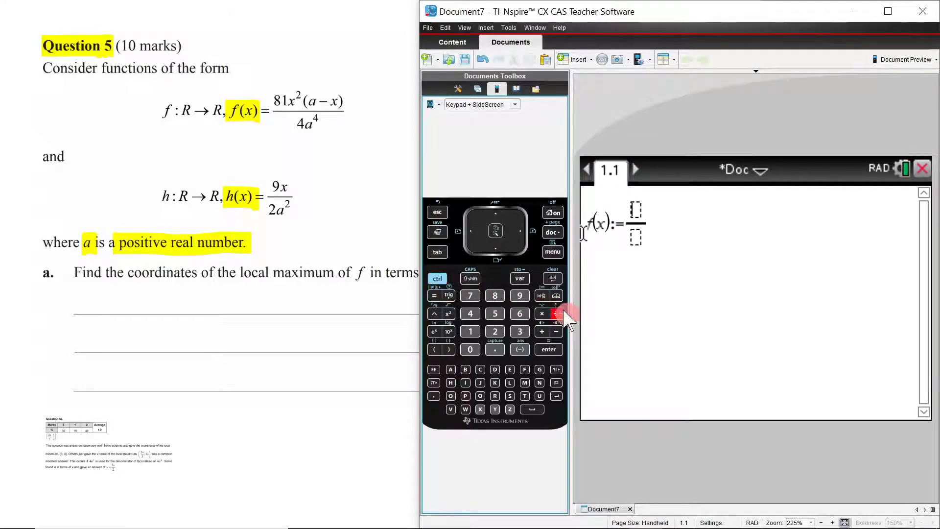
type("81x^2")
key("Right")
type("(a-x)")
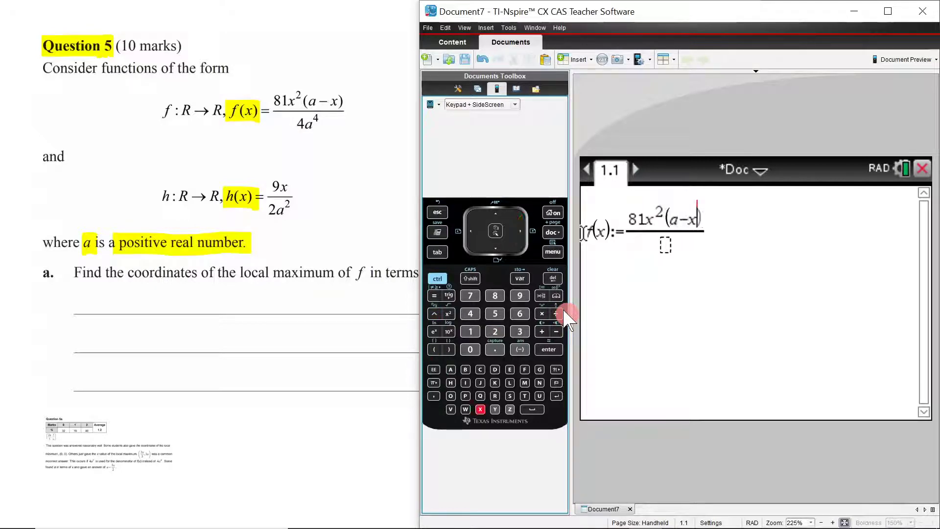
key("Down")
type("4a^4")
key("Right")
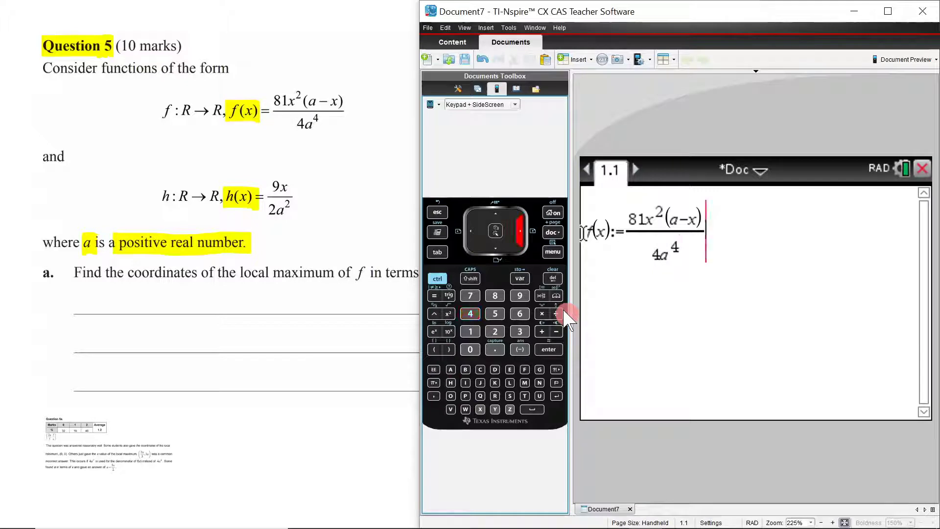
key("Return")
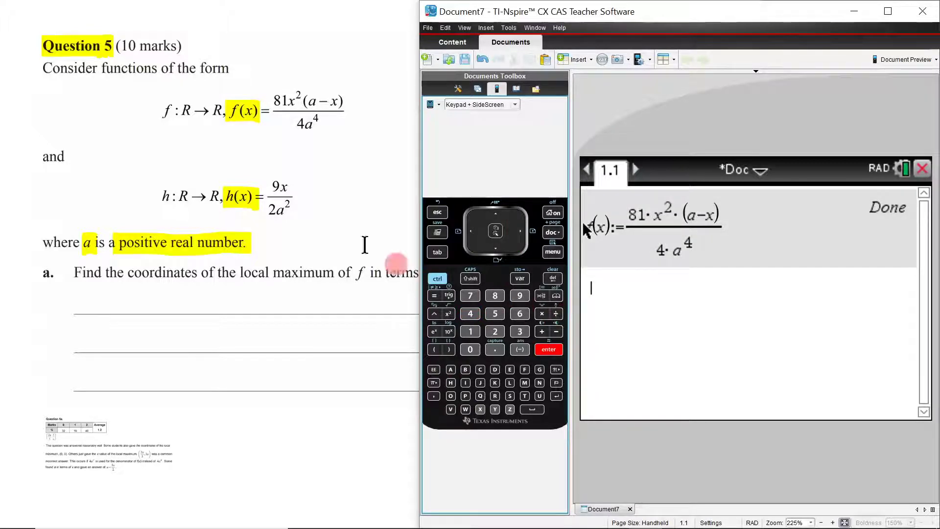
Define the second function as h(x):=9x/(2a^2) on the calculator page
type("h")
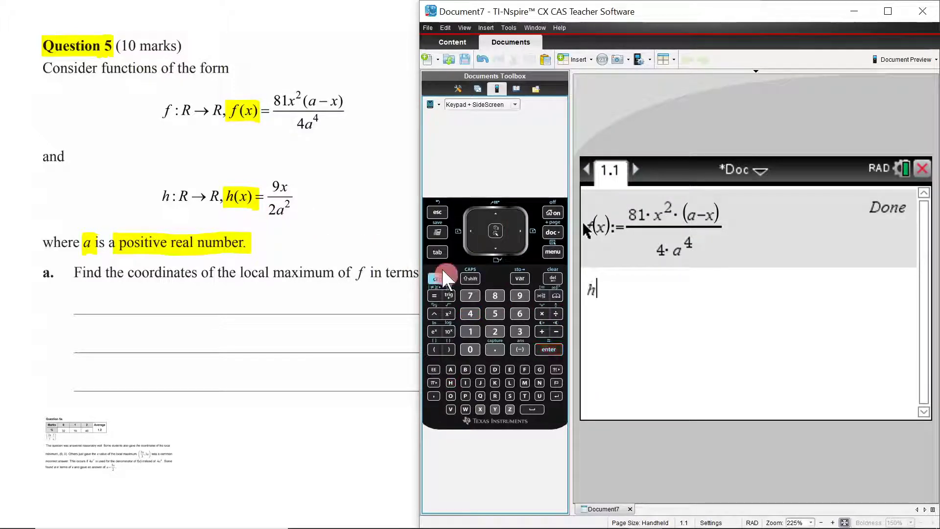
type("(x)")
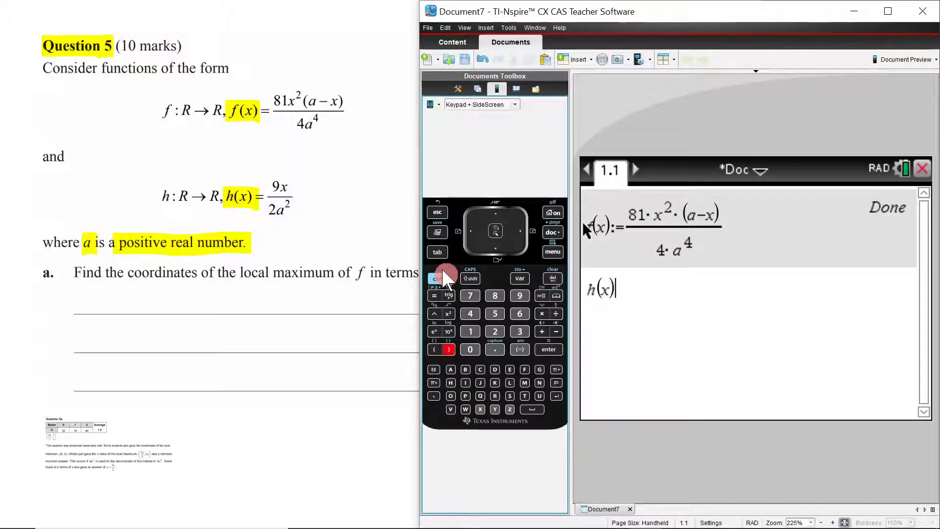
left_click(541, 294)
left_click(556, 313)
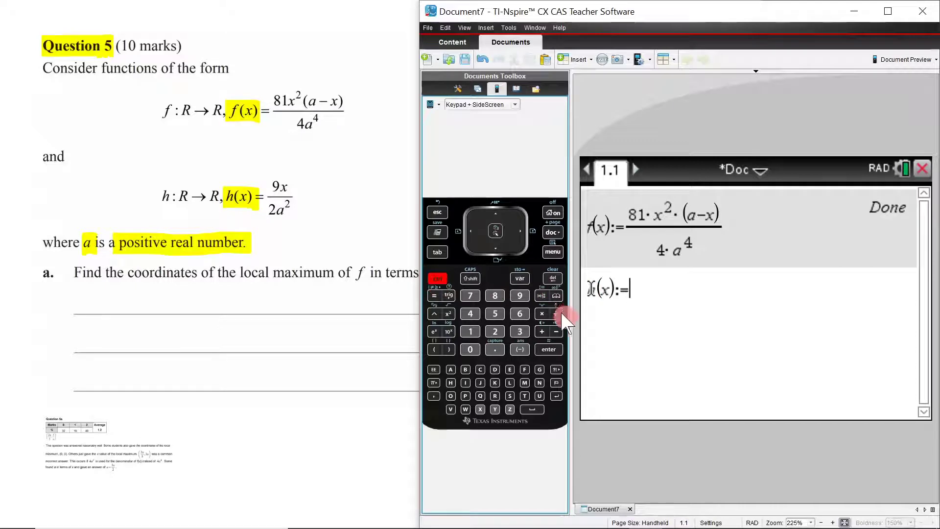
type("9x/")
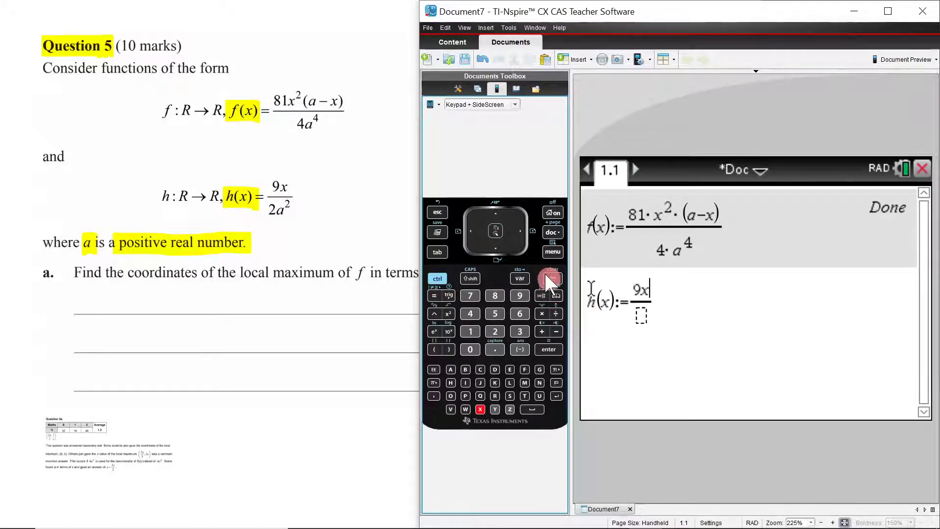
key("Down")
type("2a^2")
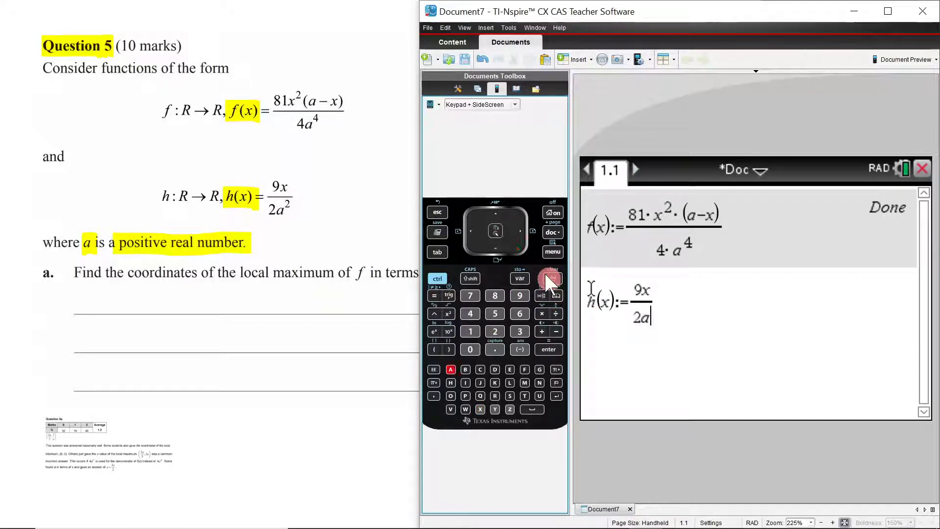
key("Right")
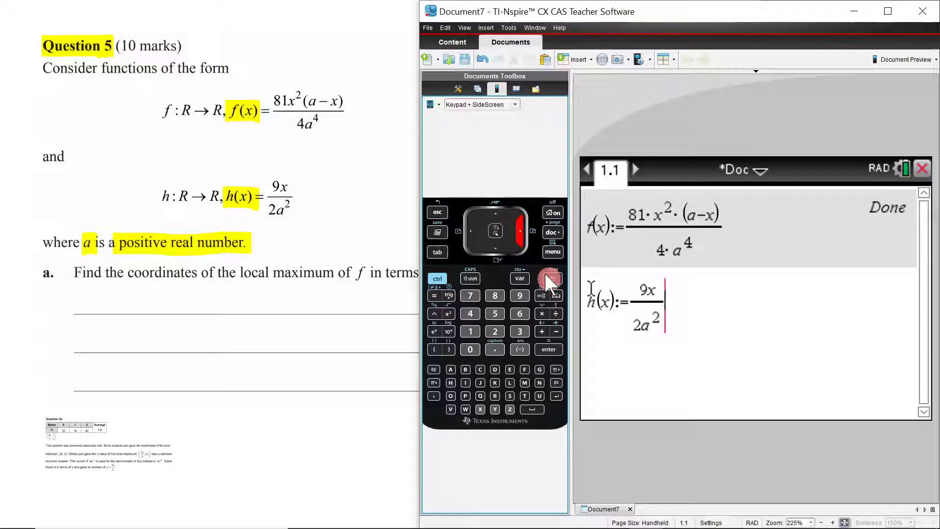
key("Return")
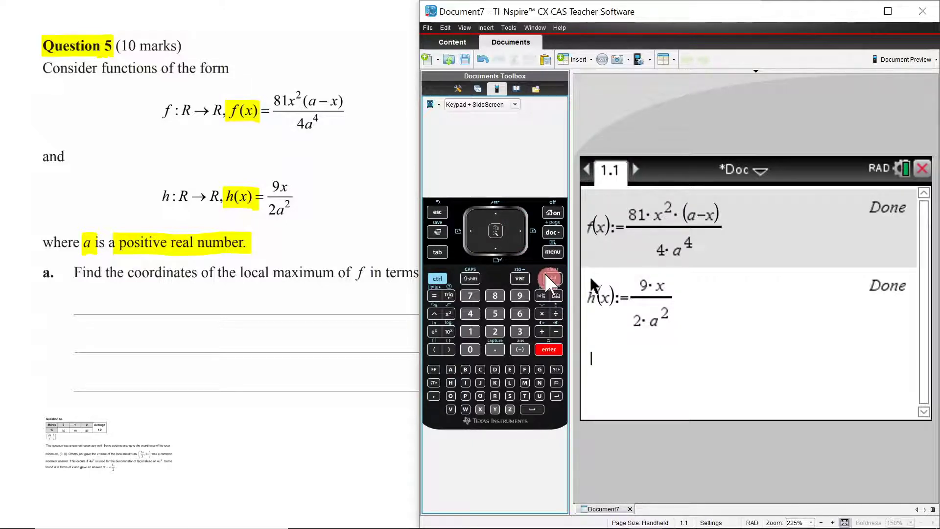
Switch to the question document and highlight "coordinates", "local maximum", "f", "a" and "2 marks" in part a, plus the fraction defining f(x)
key("alt+Tab")
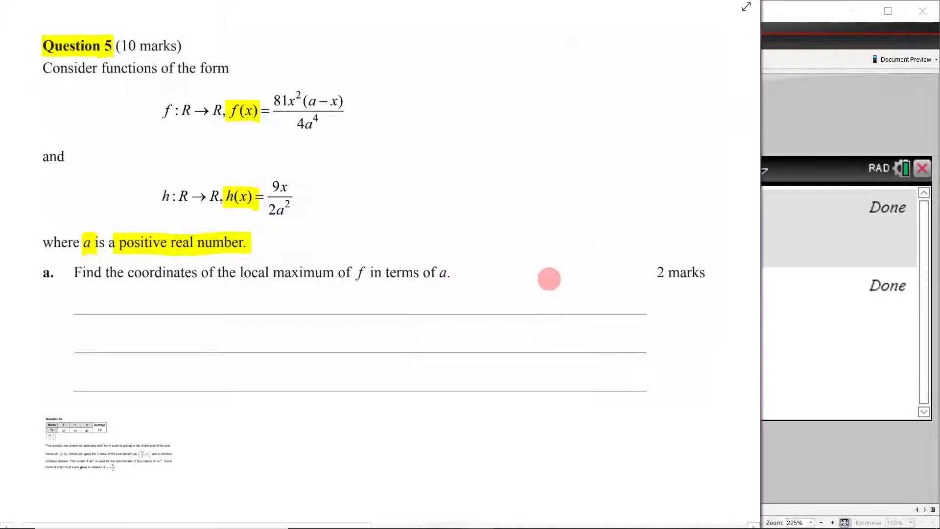
scroll(446, 303, "up", 2)
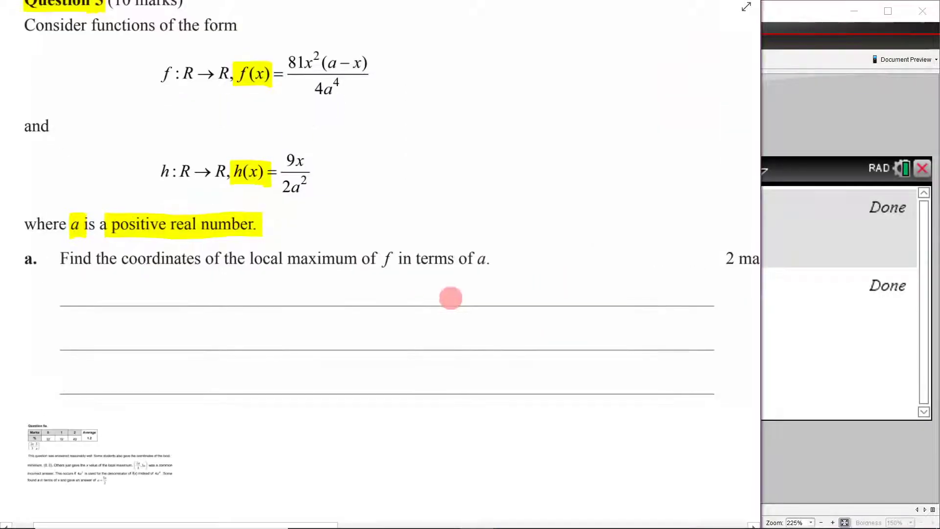
scroll(229, 405, "down", 1)
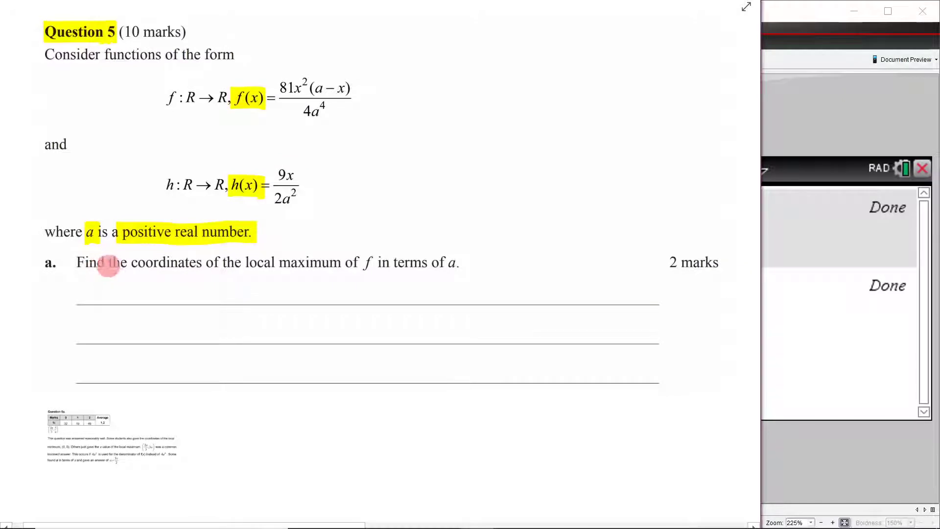
mouse_move(142, 267)
left_mouse_down()
mouse_move(199, 263)
mouse_move(188, 270)
left_mouse_up()
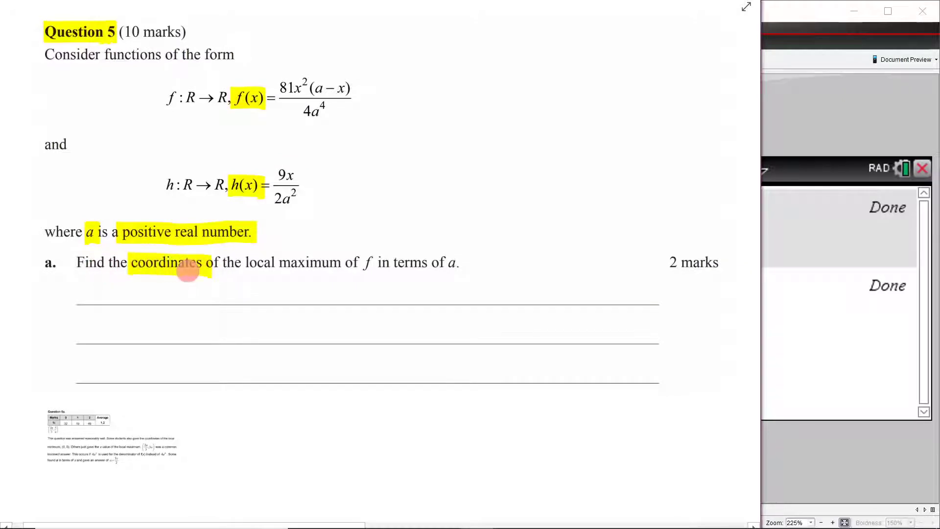
left_click_drag(248, 265, 369, 266)
left_click_drag(444, 264, 469, 269)
left_click_drag(670, 265, 731, 270)
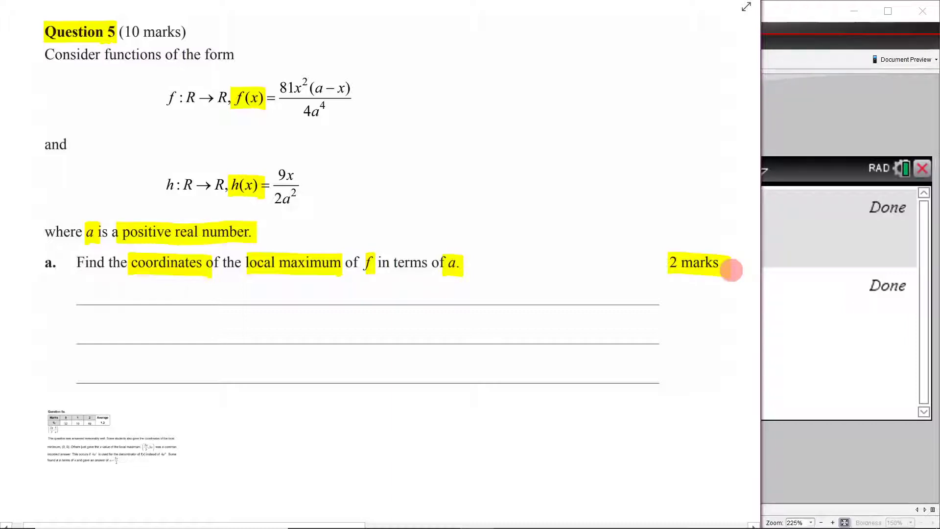
mouse_move(307, 88)
left_mouse_down()
mouse_move(290, 93)
mouse_move(325, 105)
mouse_move(317, 115)
left_mouse_up()
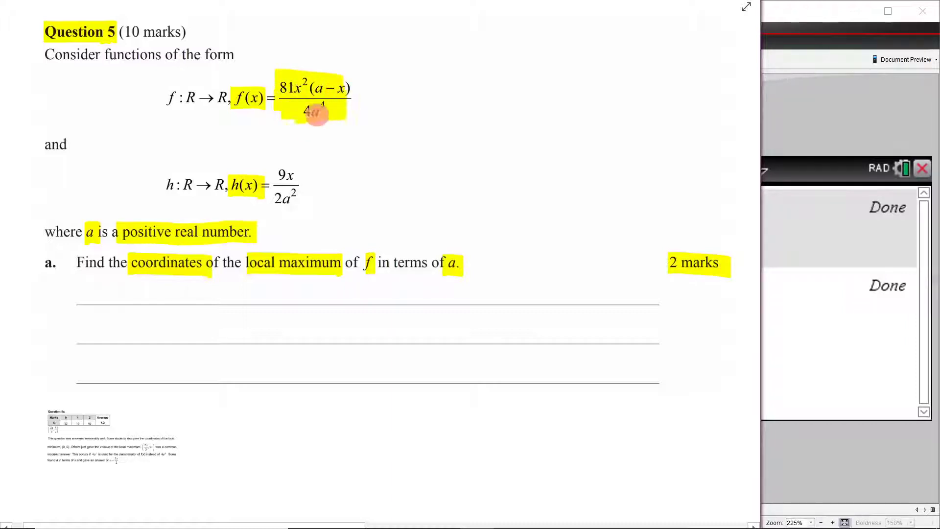
mouse_move(272, 267)
left_mouse_down()
mouse_move(342, 271)
mouse_move(248, 259)
left_mouse_up()
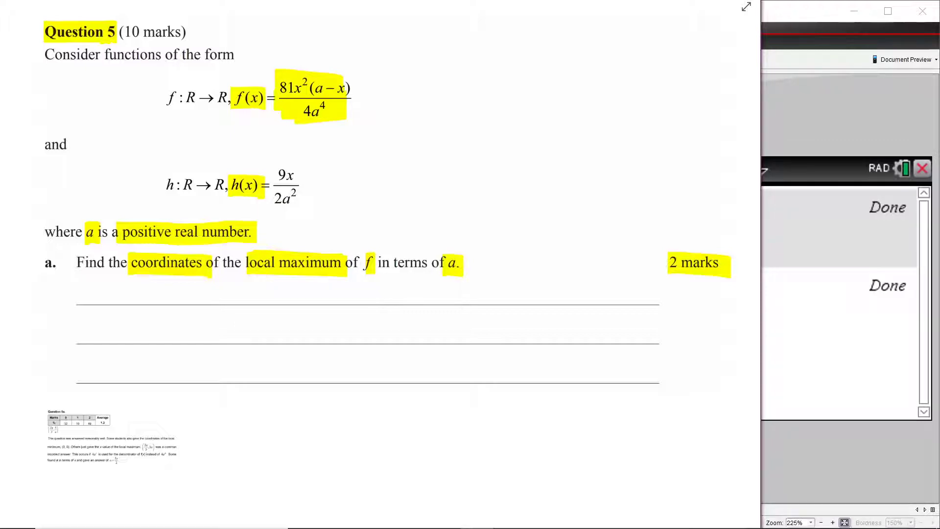
Underline f(x) in the question and handwrite "f'(x) = 0" and "x =" on the answer lines of part a
left_click_drag(229, 112, 267, 111)
left_click_drag(166, 275, 144, 304)
mouse_move(145, 296)
left_mouse_down()
mouse_move(172, 276)
mouse_move(168, 302)
mouse_move(230, 294)
left_mouse_up()
mouse_move(157, 331)
left_mouse_down()
mouse_move(169, 340)
mouse_move(192, 331)
left_mouse_up()
left_click_drag(182, 336, 193, 335)
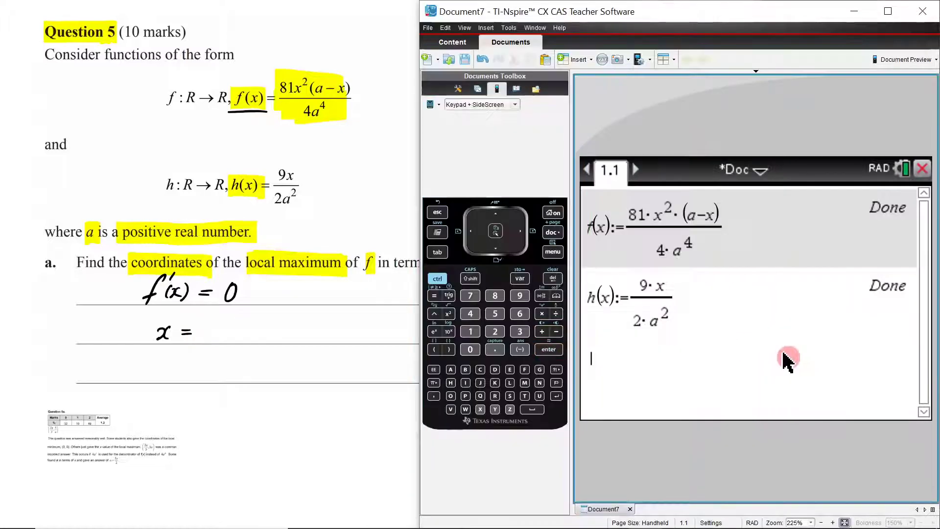
Switch to TI-Nspire and solve d/dx(f(x))=0 for x on the calculator page
left_click(782, 361)
left_click(552, 251)
mouse_move(739, 212)
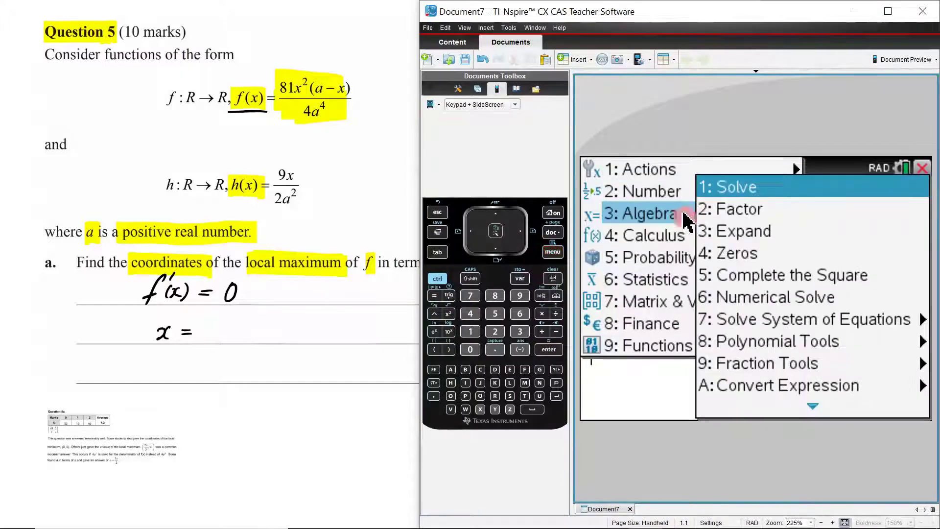
left_click(747, 190)
left_click(470, 278)
left_click(556, 332)
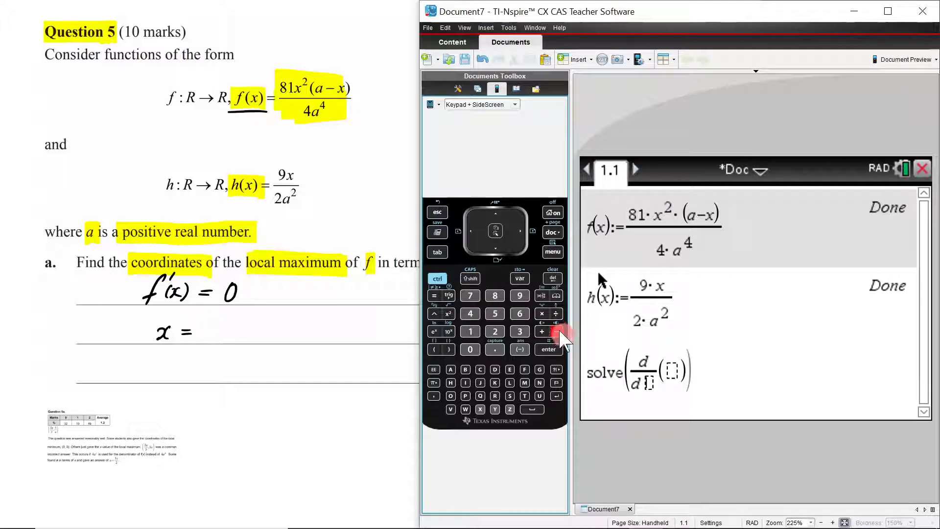
type("x")
left_click(599, 360)
key("Right")
type("f(x)")
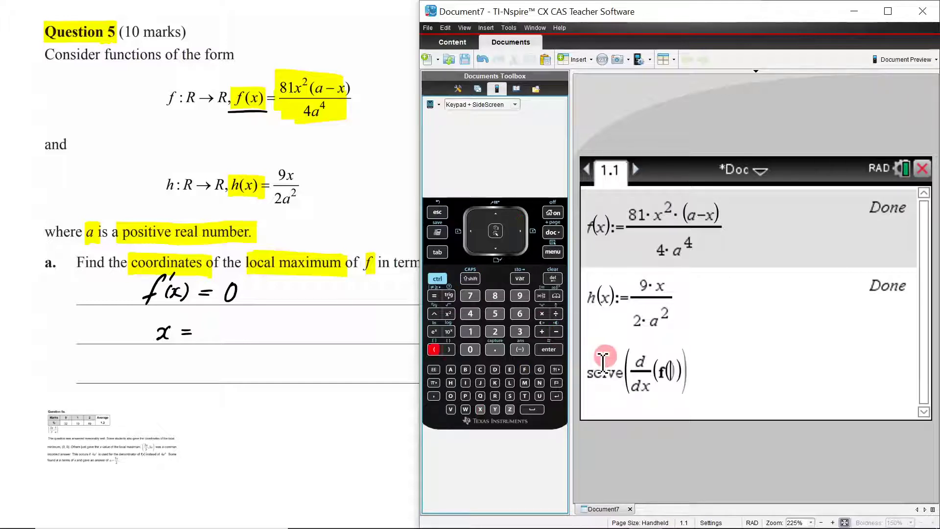
key("Right")
type("=0")
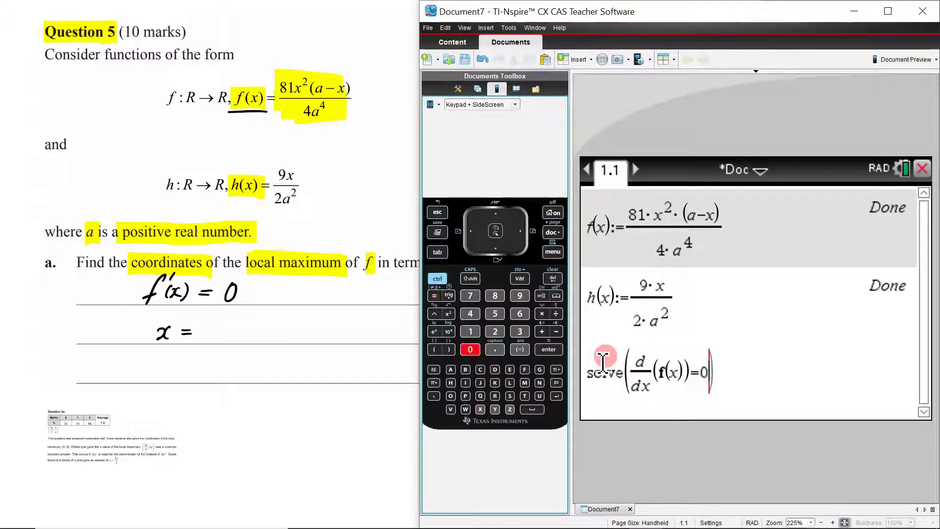
type(",x)")
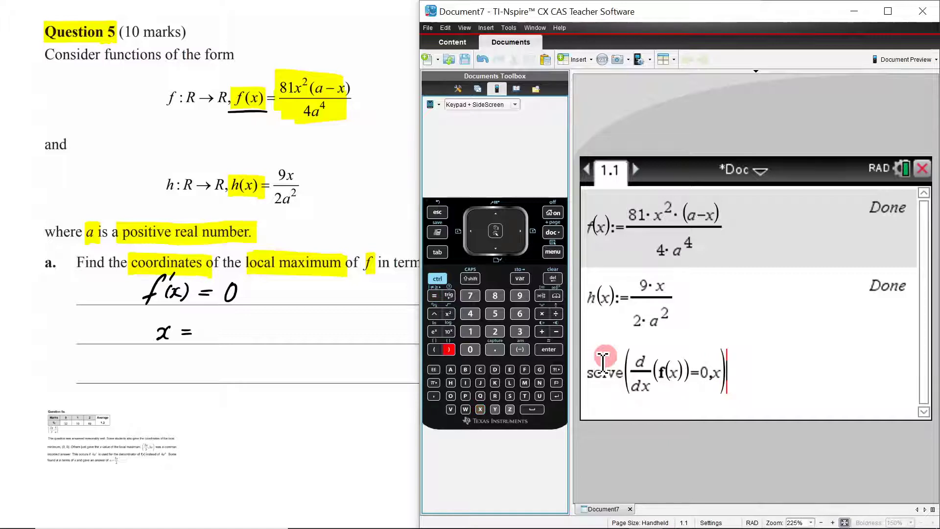
key("Return")
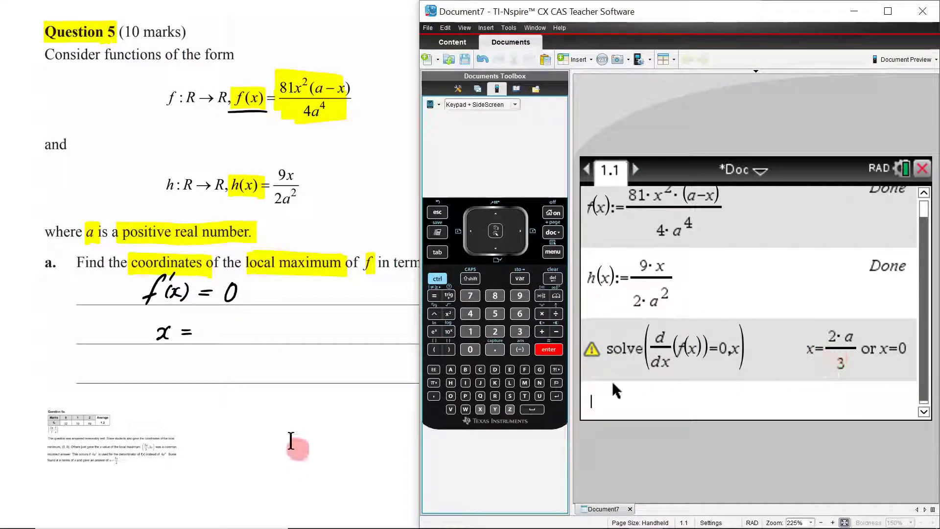
Return to the question document and complete the handwritten line as "x = 0 or x = 2a/3"
left_click(289, 437)
mouse_move(212, 322)
left_mouse_down()
mouse_move(267, 337)
mouse_move(293, 329)
left_mouse_up()
mouse_move(286, 333)
left_mouse_down()
mouse_move(325, 320)
mouse_move(340, 325)
mouse_move(328, 344)
left_mouse_up()
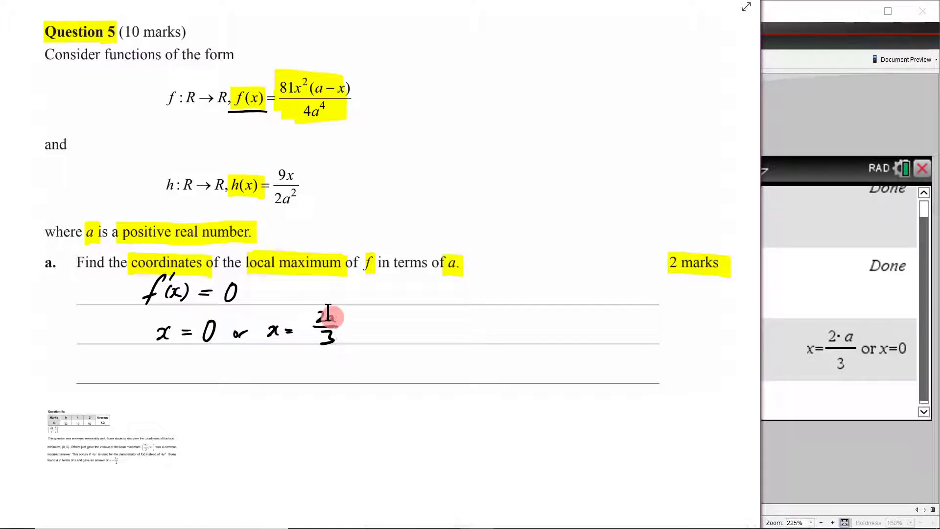
Remove the highlight from the fraction defining f(x) and highlight only its denominator 4a⁴ and the coefficient 81
scroll(388, 125, "up", 5)
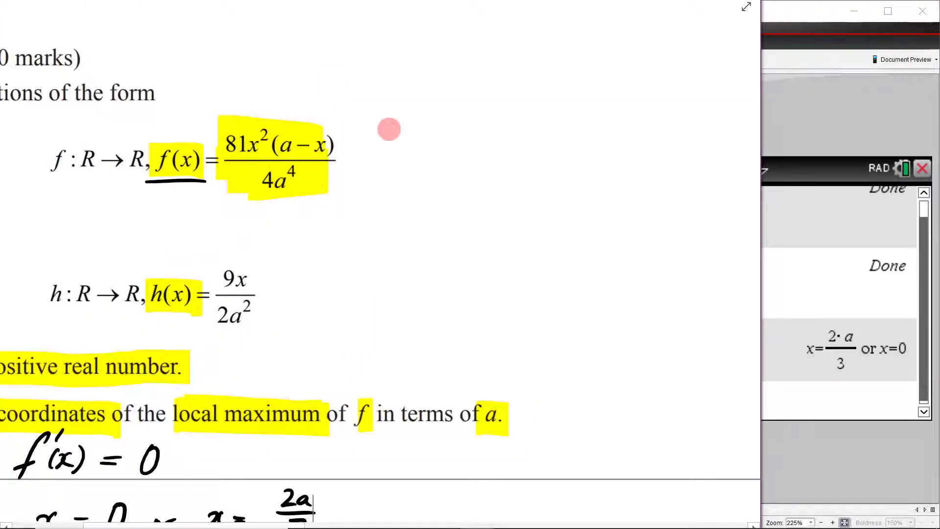
left_click(289, 176)
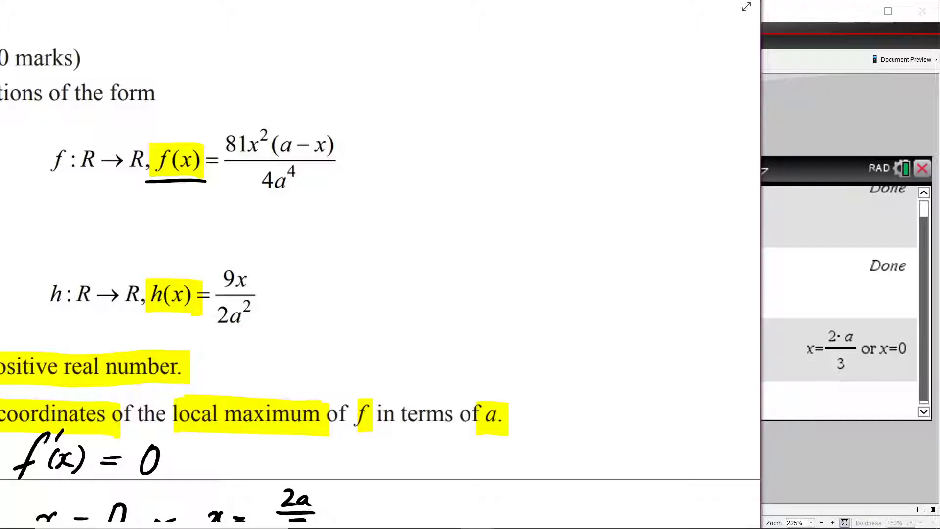
mouse_move(273, 184)
left_mouse_down()
mouse_move(311, 183)
mouse_move(276, 195)
left_mouse_up()
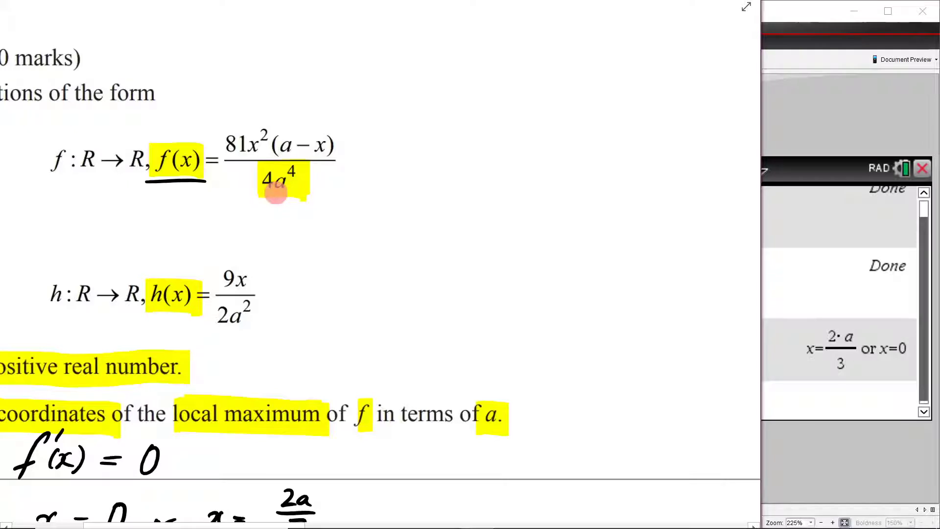
mouse_move(243, 129)
left_mouse_down()
mouse_move(245, 143)
mouse_move(230, 140)
mouse_move(235, 151)
left_mouse_up()
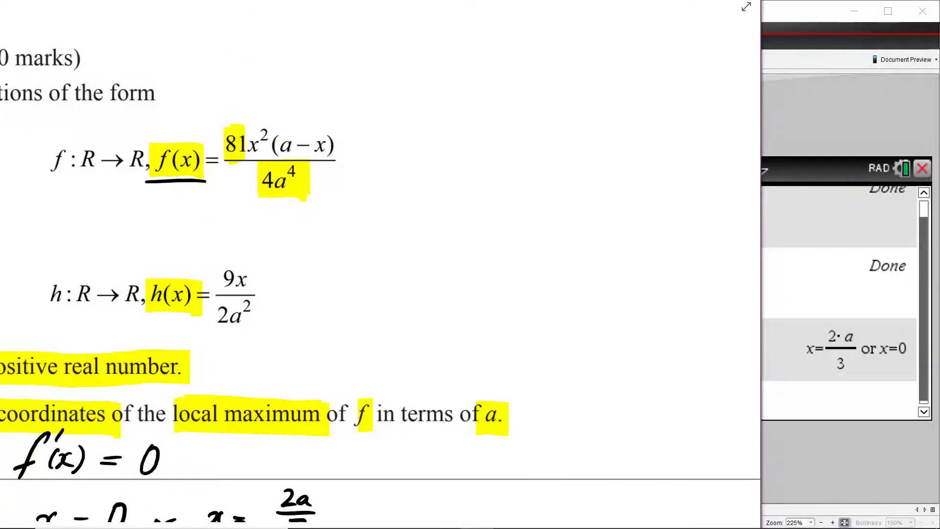
Circle x²(a − x) in the numerator of f(x) and handwrite the factored form 81/(4a⁴) x²(a − x) beside the definition
left_click_drag(403, 132, 399, 126)
mouse_move(415, 125)
left_mouse_down()
mouse_move(424, 156)
mouse_move(400, 195)
mouse_move(430, 172)
mouse_move(427, 179)
left_mouse_up()
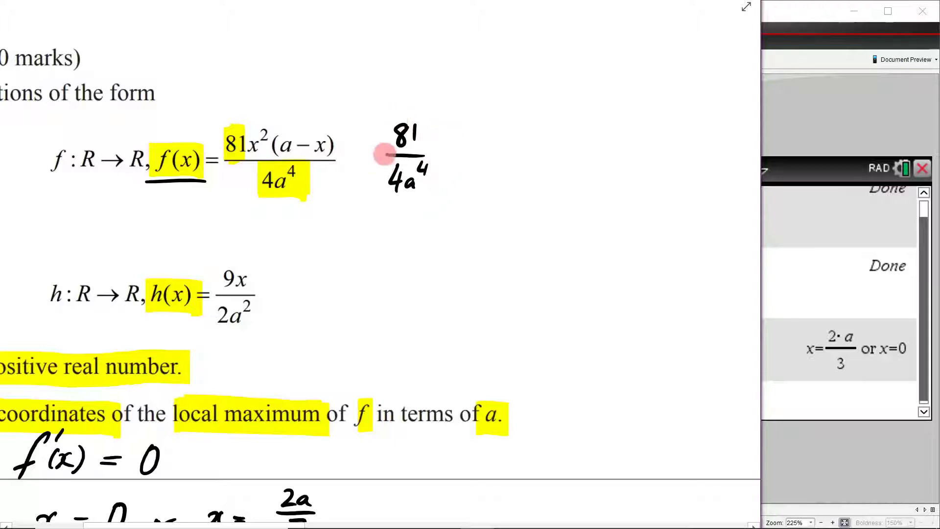
mouse_move(332, 123)
left_mouse_down()
mouse_move(289, 128)
mouse_move(349, 146)
left_mouse_up()
mouse_move(451, 147)
left_mouse_down()
mouse_move(456, 162)
mouse_move(484, 144)
mouse_move(486, 170)
mouse_move(531, 150)
mouse_move(567, 163)
left_mouse_up()
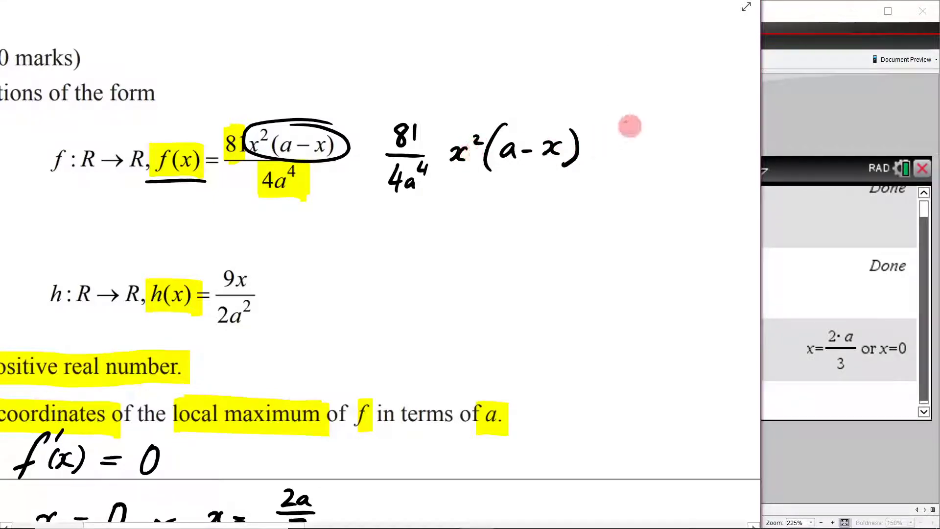
Handwrite an orange bullet list reading "cubic", "neg" and "x-int" beside the factored form
left_click(624, 116)
left_click_drag(648, 107, 688, 116)
left_click(621, 144)
left_click_drag(634, 147, 669, 153)
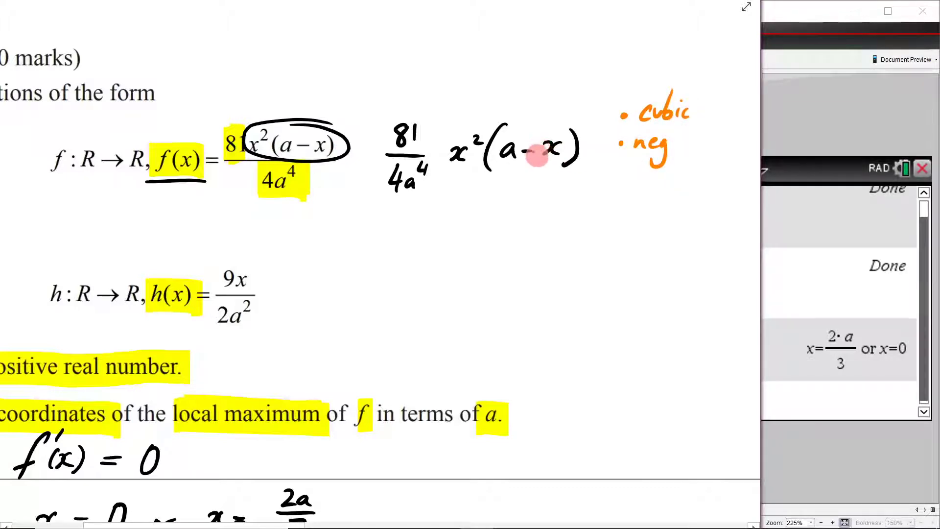
left_click(621, 178)
left_click_drag(651, 180, 689, 180)
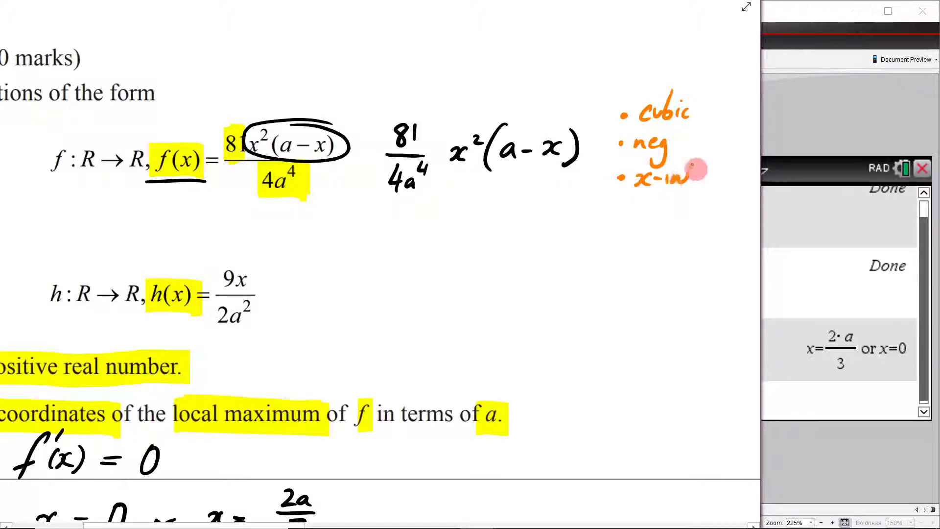
Underline (a − x), draw an arrow from "x-int" and handwrite "a − x = 0" and "x = a" beneath it
left_click_drag(490, 170, 583, 167)
mouse_move(636, 193)
left_mouse_down()
mouse_move(607, 226)
mouse_move(615, 223)
left_mouse_up()
left_click(581, 252)
left_click_drag(587, 255, 588, 256)
left_click_drag(590, 251, 628, 249)
left_click_drag(620, 252, 629, 252)
left_click_drag(636, 243, 635, 245)
mouse_move(602, 276)
left_mouse_down()
mouse_move(589, 290)
mouse_move(622, 279)
left_mouse_up()
left_click_drag(610, 284, 624, 283)
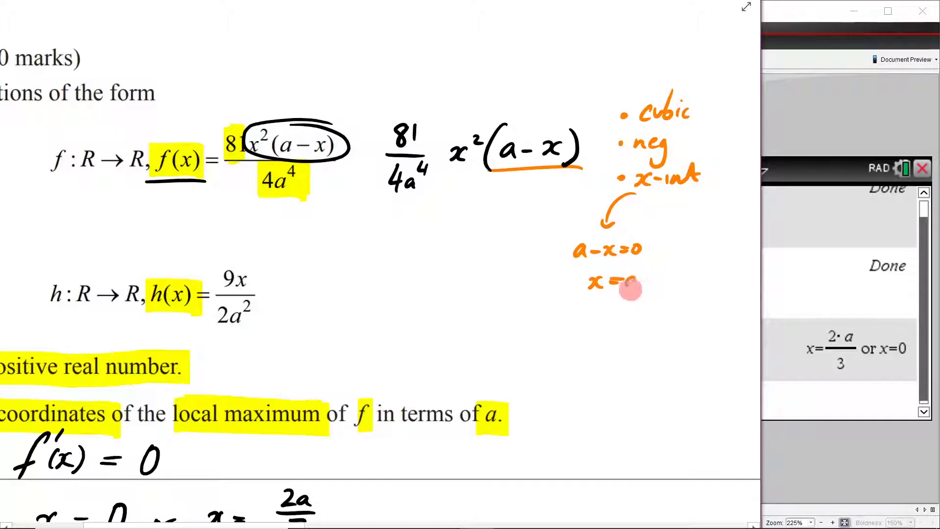
Underline x², draw a second arrow from "x-int" and handwrite "x² = 0", "x = 0" and "Repeated Root" beneath it
scroll(501, 325, "right", 3)
scroll(501, 325, "down", 1)
left_click_drag(290, 137, 311, 138)
mouse_move(552, 152)
left_mouse_down()
mouse_move(585, 184)
mouse_move(598, 180)
mouse_move(585, 214)
left_mouse_up()
mouse_move(584, 200)
left_mouse_down()
mouse_move(571, 215)
mouse_move(600, 201)
left_mouse_up()
left_click_drag(604, 208, 627, 205)
left_click_drag(578, 237, 589, 250)
mouse_move(589, 237)
left_mouse_down()
mouse_move(577, 249)
mouse_move(608, 238)
left_mouse_up()
mouse_move(596, 245)
left_mouse_down()
mouse_move(628, 249)
mouse_move(621, 237)
left_mouse_up()
mouse_move(568, 264)
left_mouse_down()
mouse_move(569, 278)
mouse_move(663, 279)
left_mouse_up()
mouse_move(597, 288)
left_mouse_down()
mouse_move(602, 300)
mouse_move(647, 300)
left_mouse_up()
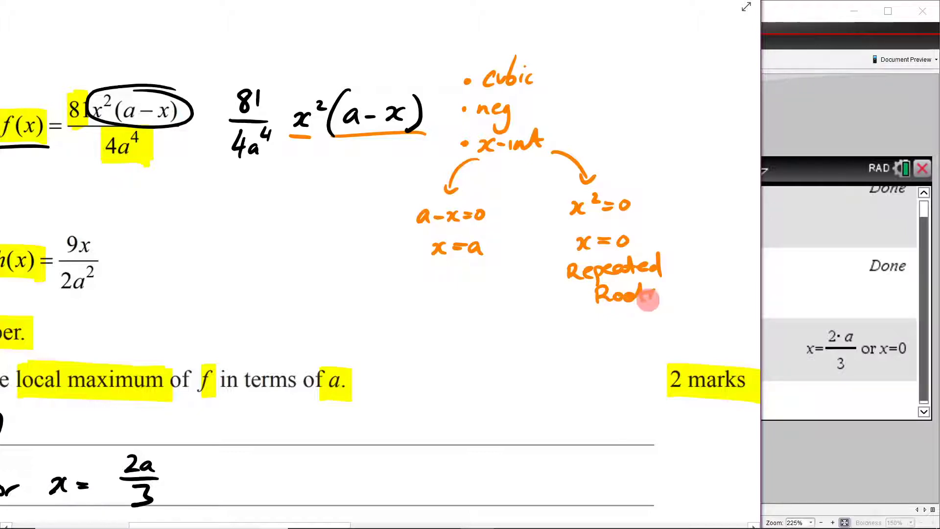
Draw a red vertical and a red horizontal axis in the blank space beside the orange notes
scroll(277, 338, "right", 5)
scroll(277, 338, "down", 3)
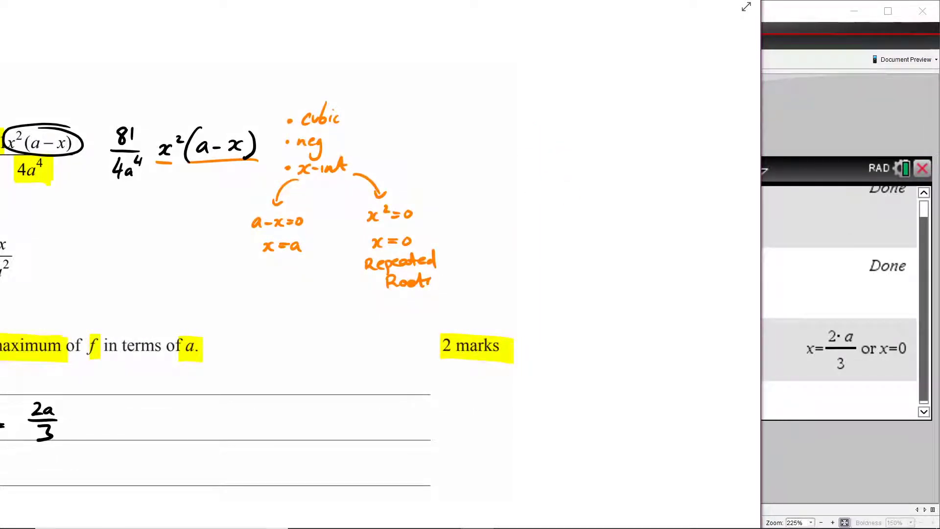
scroll(512, 163, "right", 3)
left_click_drag(496, 92, 483, 274)
left_click_drag(409, 200, 672, 199)
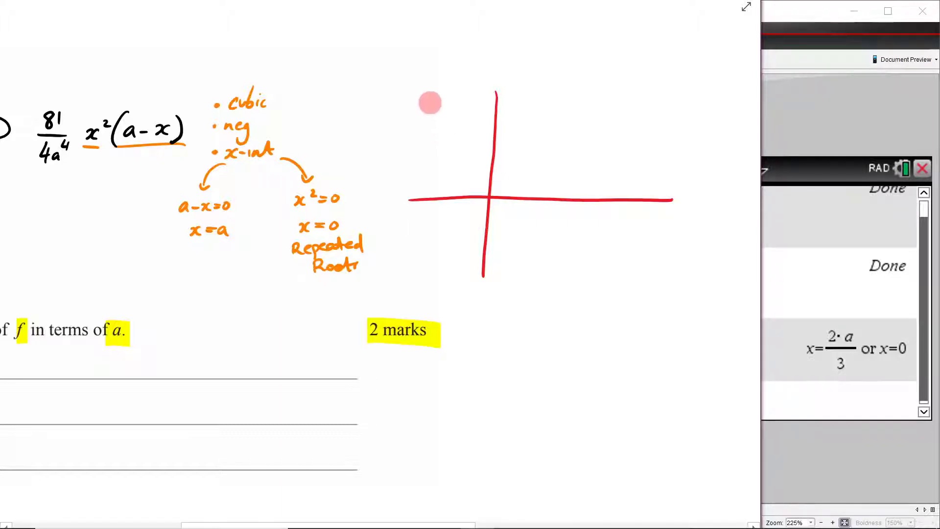
left_click_drag(423, 86, 448, 159)
key("ctrl+z")
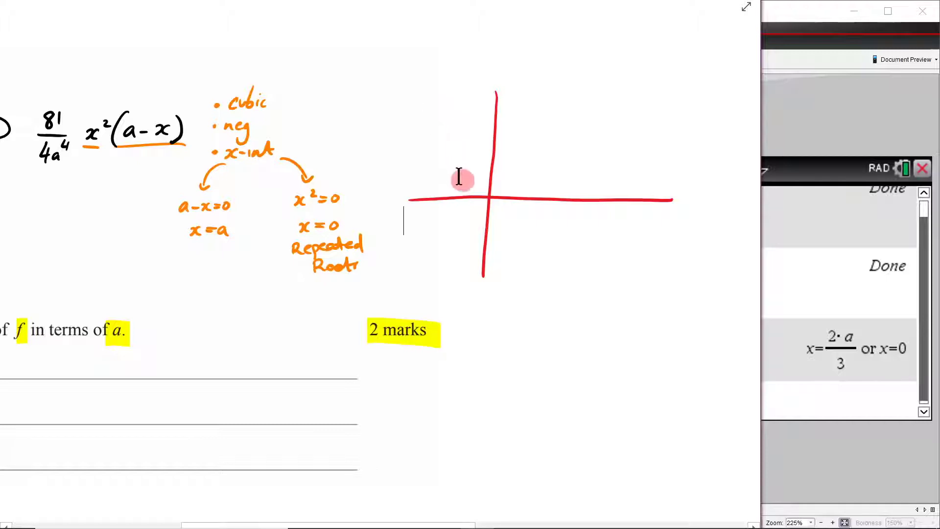
left_click(257, 125)
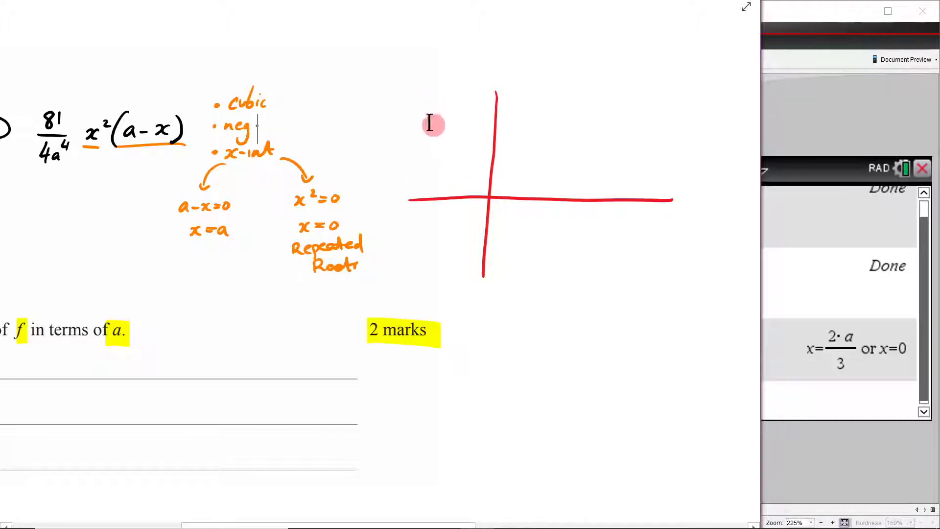
left_click_drag(476, 316, 536, 336)
key("ctrl+z")
Sketch the negative cubic in blue touching the origin, mark its intercepts 0 and a, and circle "x = 0" and "x = a" in the notes
mouse_move(421, 86)
left_mouse_down()
mouse_move(445, 159)
mouse_move(470, 189)
mouse_move(503, 198)
mouse_move(558, 123)
mouse_move(590, 128)
mouse_move(619, 172)
mouse_move(655, 261)
left_mouse_up()
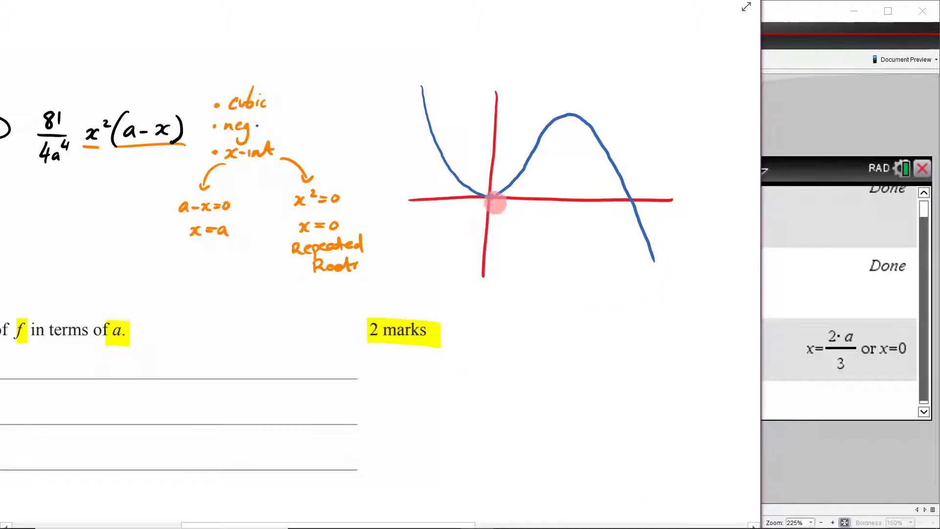
left_click(490, 197)
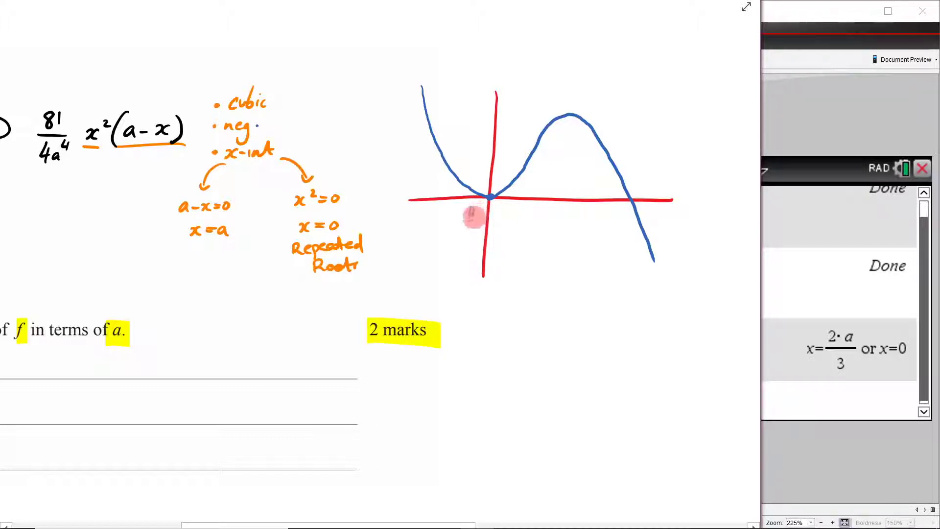
mouse_move(337, 210)
left_mouse_down()
mouse_move(346, 222)
mouse_move(343, 210)
left_mouse_up()
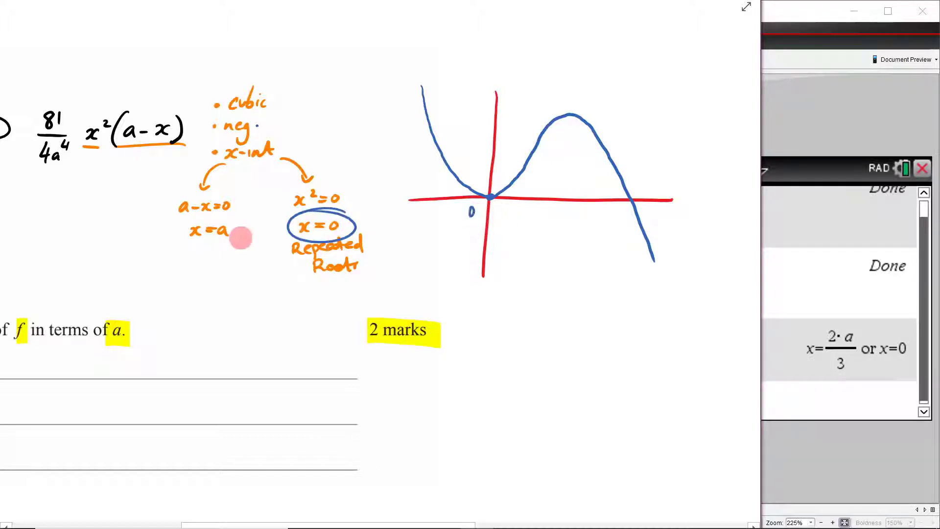
left_click(633, 198)
mouse_move(234, 226)
left_mouse_down()
mouse_move(202, 256)
mouse_move(234, 218)
left_mouse_up()
left_click_drag(656, 210, 657, 216)
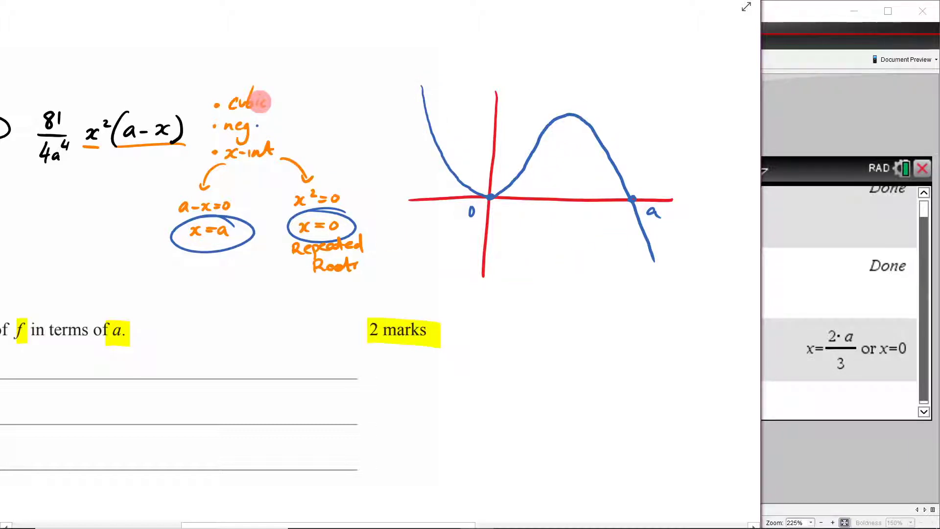
Circle the curve's turning point at the origin in orange and write "MIN" under x = 0 on the answer lines
scroll(357, 283, "down", 5)
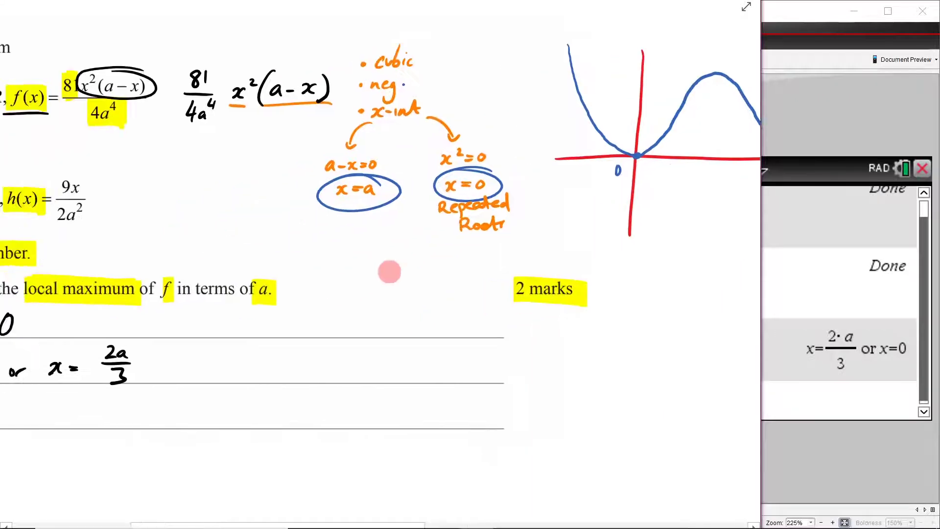
scroll(380, 253, "down", 1)
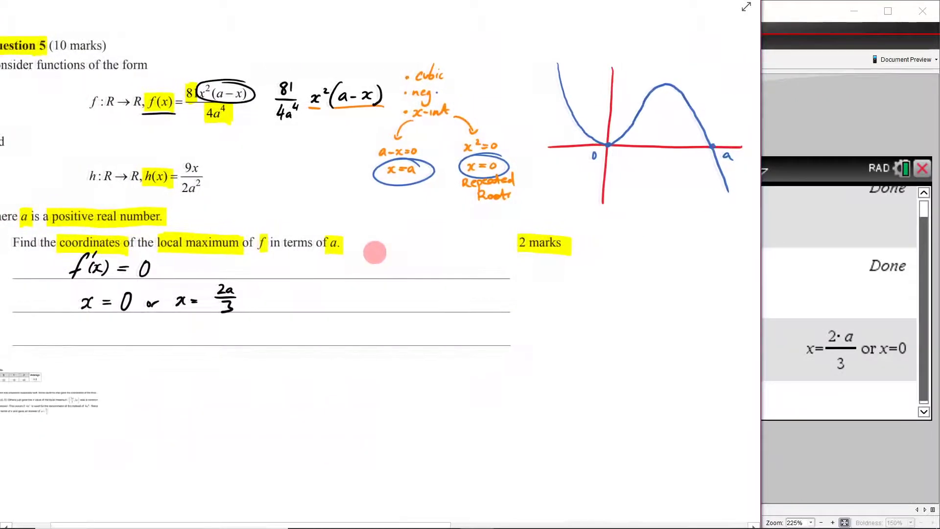
mouse_move(255, 293)
left_mouse_down()
mouse_move(127, 323)
mouse_move(98, 269)
mouse_move(65, 273)
left_mouse_up()
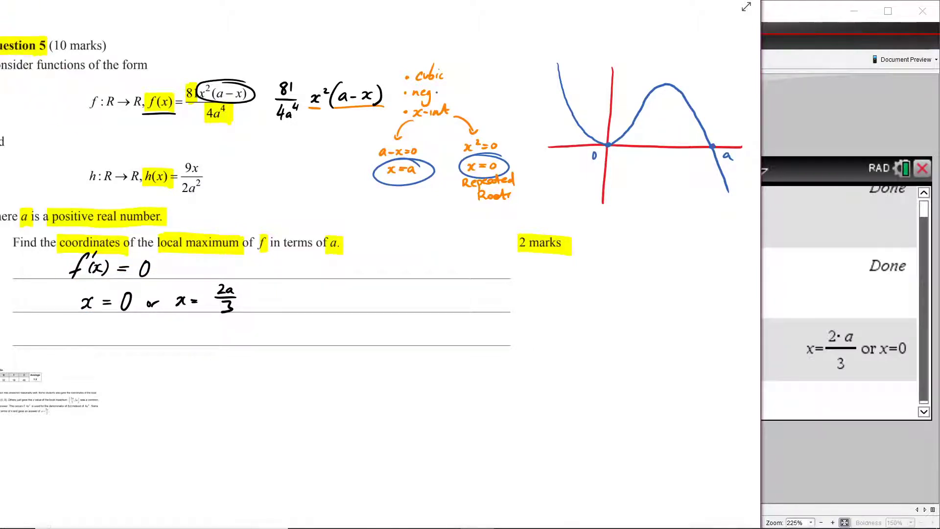
scroll(150, 370, "up", 1)
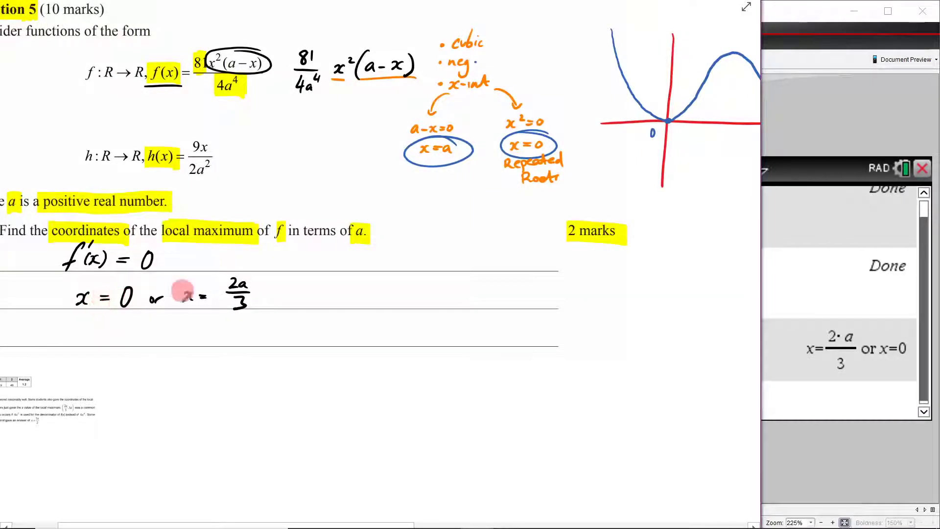
left_click_drag(676, 101, 666, 105)
left_click_drag(82, 332, 122, 327)
Circle x = 2a/3 and the peak of the sketched curve, and mark 2a/3 on the horizontal axis below the peak
mouse_move(260, 267)
left_mouse_down()
mouse_move(168, 310)
mouse_move(193, 258)
left_mouse_up()
left_click_drag(384, 330, 246, 343)
mouse_move(554, 58)
left_mouse_down()
mouse_move(523, 71)
mouse_move(552, 57)
left_mouse_up()
left_click_drag(540, 133, 556, 166)
mouse_move(538, 172)
left_mouse_down()
mouse_move(558, 170)
mouse_move(545, 190)
left_mouse_up()
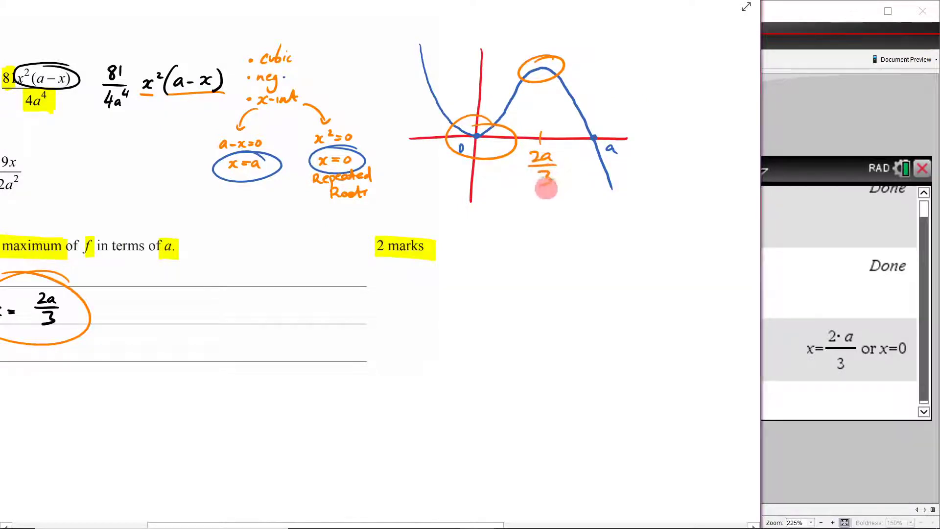
Write "MAX" under x = 2a/3 on the answer lines and circle that solution in orange
scroll(539, 182, "down", 1)
scroll(539, 183, "left", 3)
left_click(164, 311)
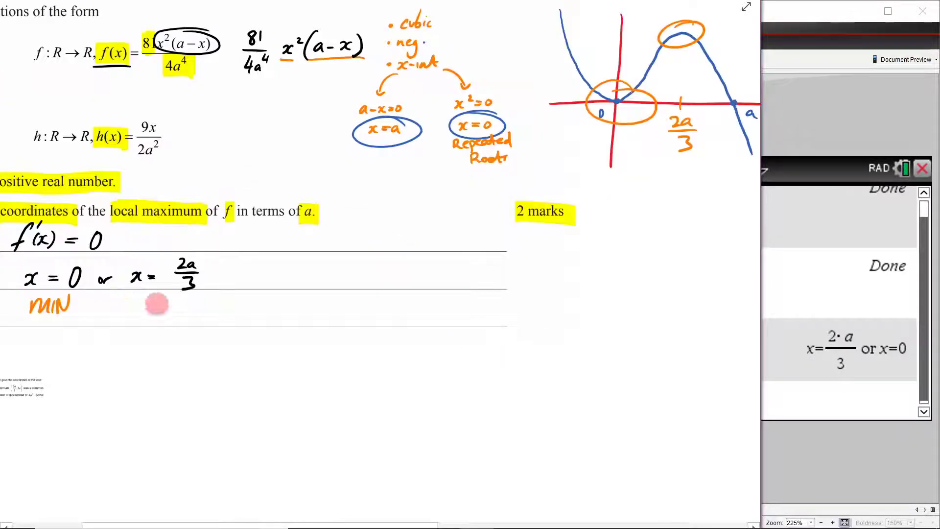
left_click_drag(147, 316, 184, 309)
mouse_move(184, 240)
left_mouse_down()
mouse_move(146, 296)
mouse_move(127, 228)
left_mouse_up()
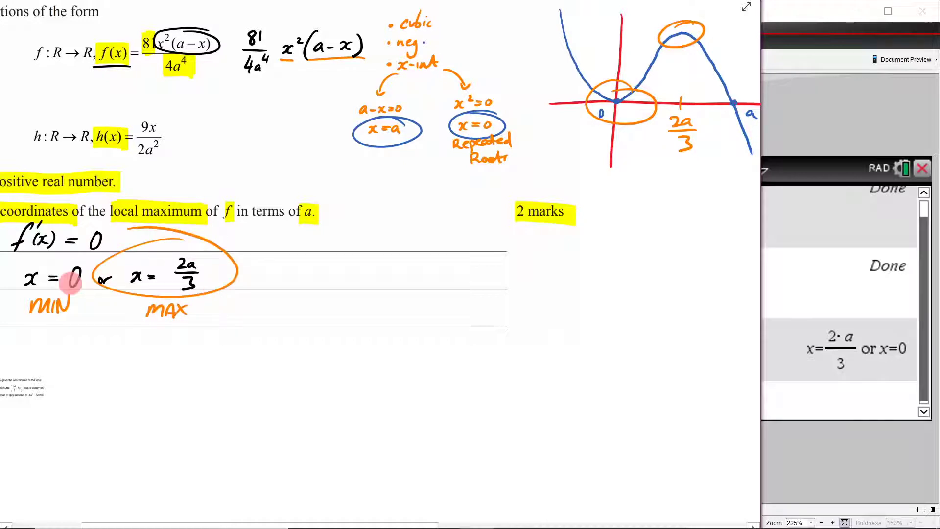
Underline "coordinates" in part a and handwrite "f(2a/3) =" on the first answer line
scroll(222, 371, "left", 3)
left_click_drag(67, 223, 187, 236)
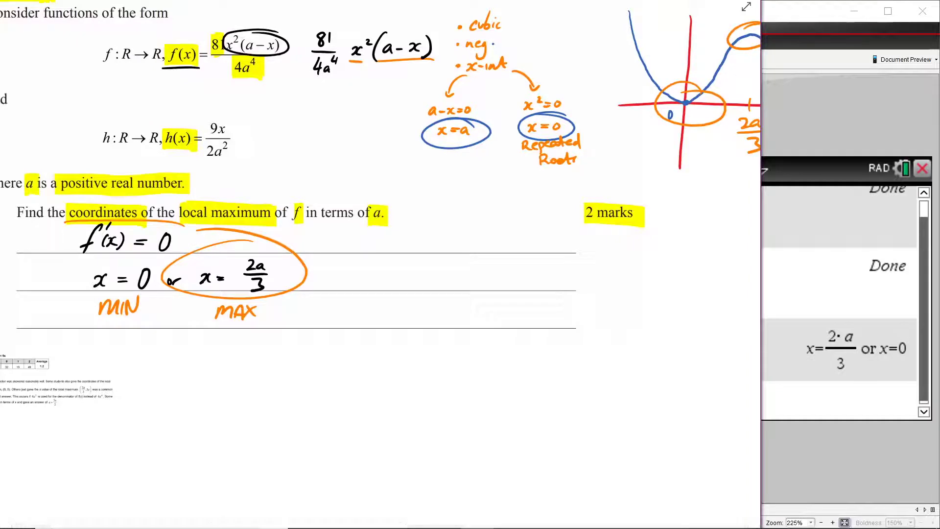
mouse_move(386, 226)
left_mouse_down()
mouse_move(372, 254)
mouse_move(388, 238)
mouse_move(395, 258)
mouse_move(415, 233)
mouse_move(426, 236)
mouse_move(417, 251)
left_mouse_up()
left_click_drag(433, 219, 433, 257)
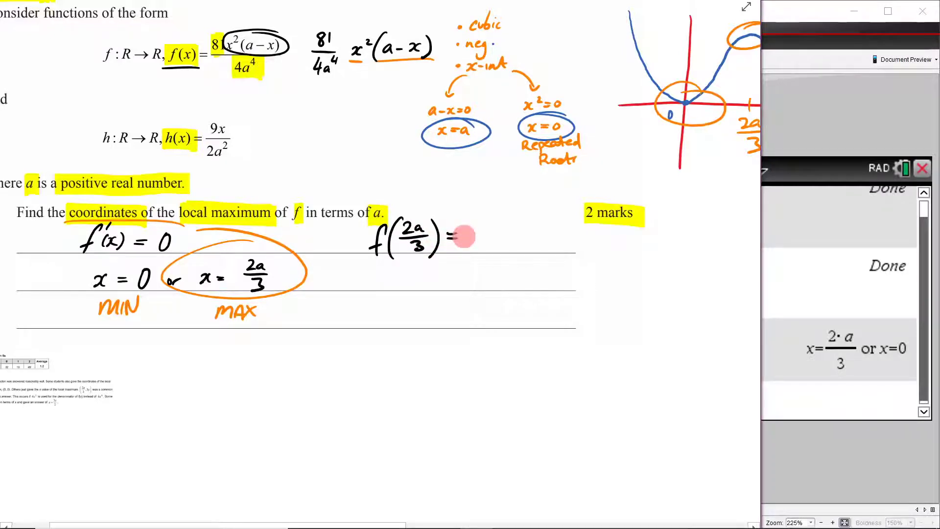
Switch to TI-Nspire and evaluate f(2a/3) on the calculator page, reusing 2a/3 from the previous result
left_click(791, 409)
left_click(728, 392)
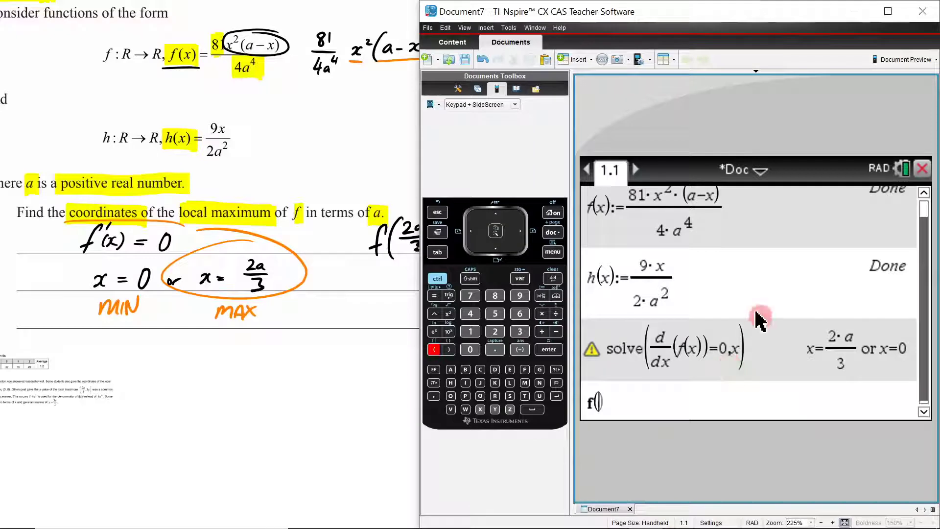
left_click(851, 365)
key("Return")
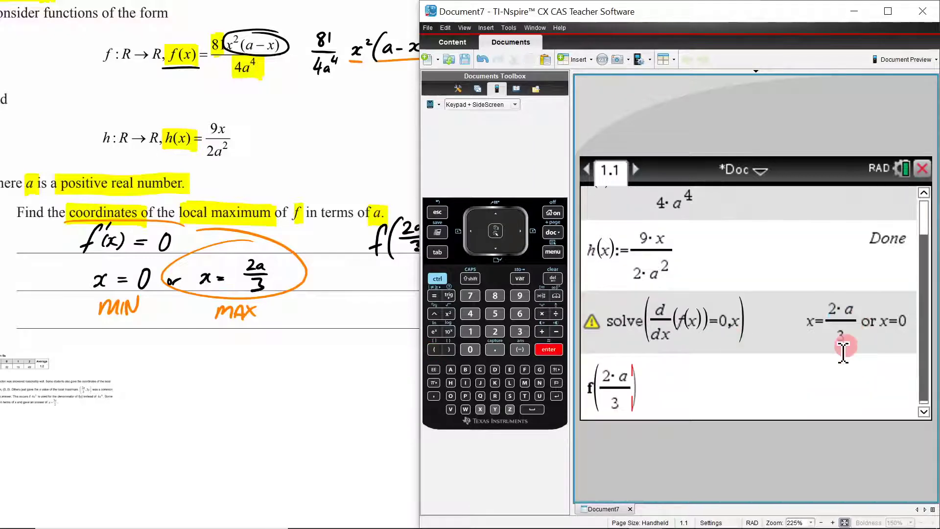
key("Return")
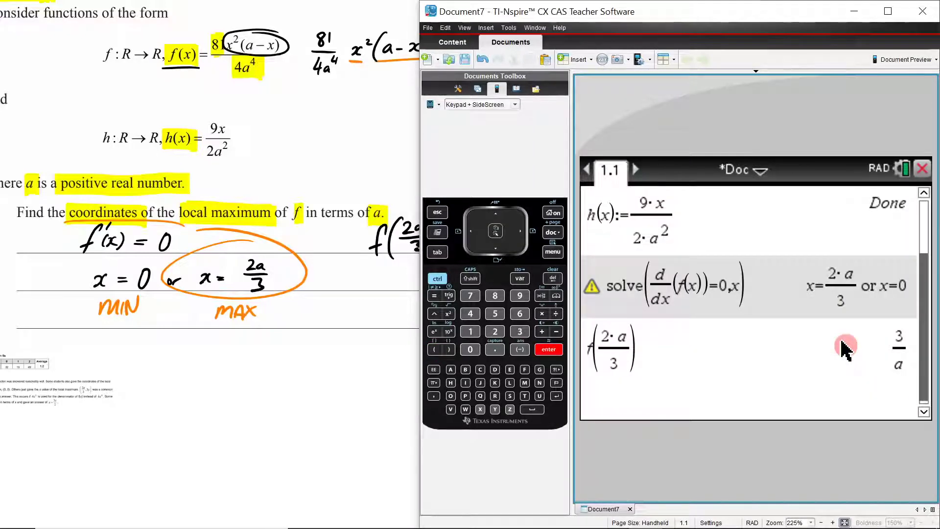
Return to the question document and complete the handwritten line as "f(2a/3) = 3/a"
key("alt+Tab")
left_click_drag(484, 215, 484, 225)
left_click_drag(474, 230, 502, 229)
Handwrite the final answer "local max: (2a/3, 3/a)" on the last answer line of part a
scroll(360, 350, "up", 3)
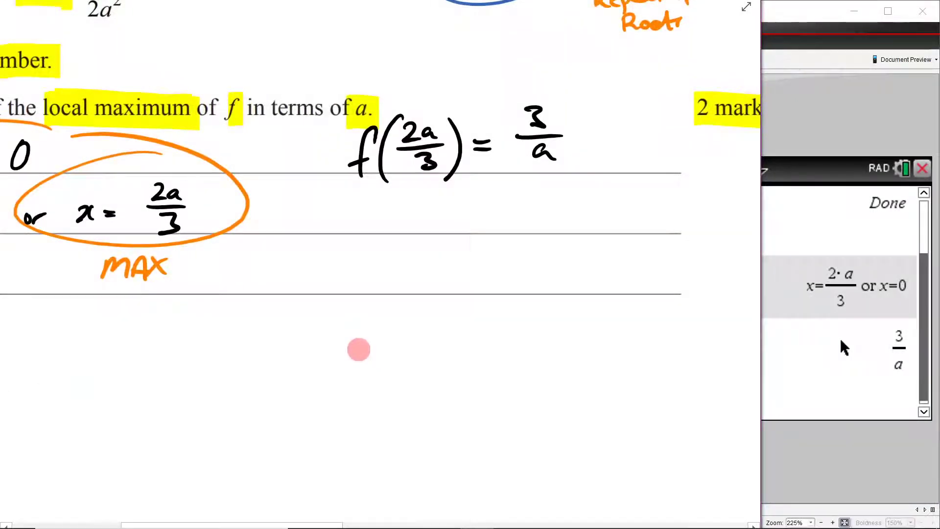
mouse_move(340, 240)
left_mouse_down()
mouse_move(319, 288)
mouse_move(344, 268)
mouse_move(368, 289)
mouse_move(535, 275)
mouse_move(519, 294)
left_mouse_up()
mouse_move(591, 222)
left_mouse_down()
mouse_move(608, 228)
mouse_move(567, 308)
left_mouse_up()
mouse_move(590, 240)
left_mouse_down()
mouse_move(631, 271)
mouse_move(619, 294)
left_mouse_up()
left_click_drag(662, 267, 663, 276)
mouse_move(683, 227)
left_mouse_down()
mouse_move(719, 266)
mouse_move(699, 281)
mouse_move(726, 279)
mouse_move(709, 301)
left_mouse_up()
scroll(468, 385, "down", 3)
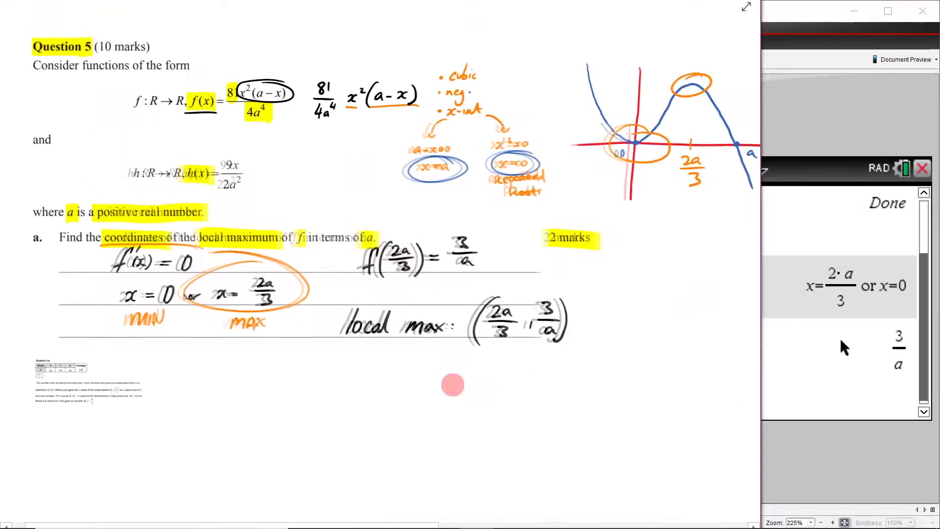
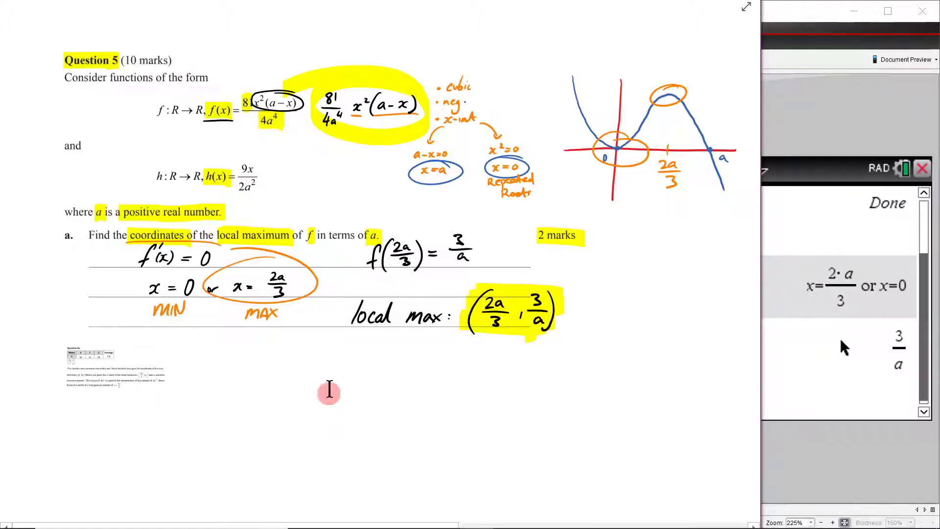
Switch to TI-Nspire, add a Graphs page and plot f1(x)=f(x) with a slider for a
left_click(785, 168)
left_click(437, 278)
left_click(552, 233)
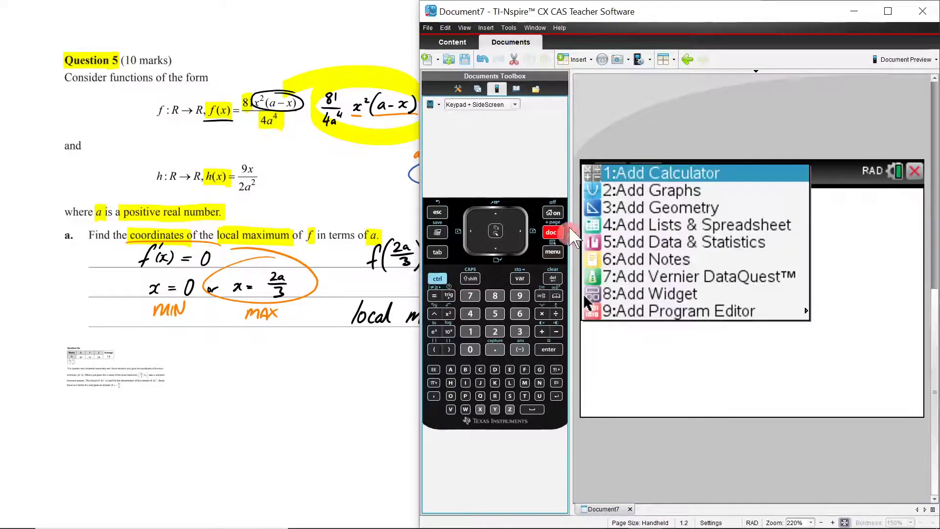
left_click(656, 190)
left_click(681, 205)
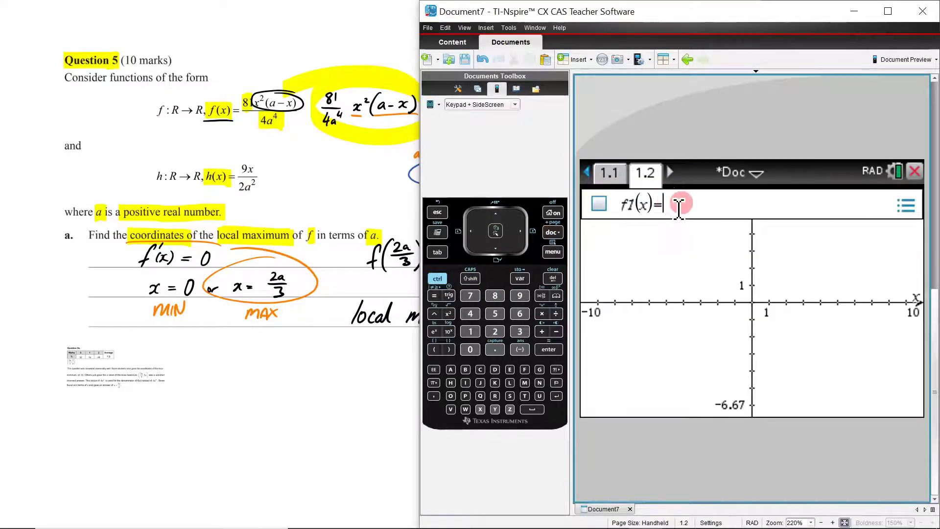
type("f(x)")
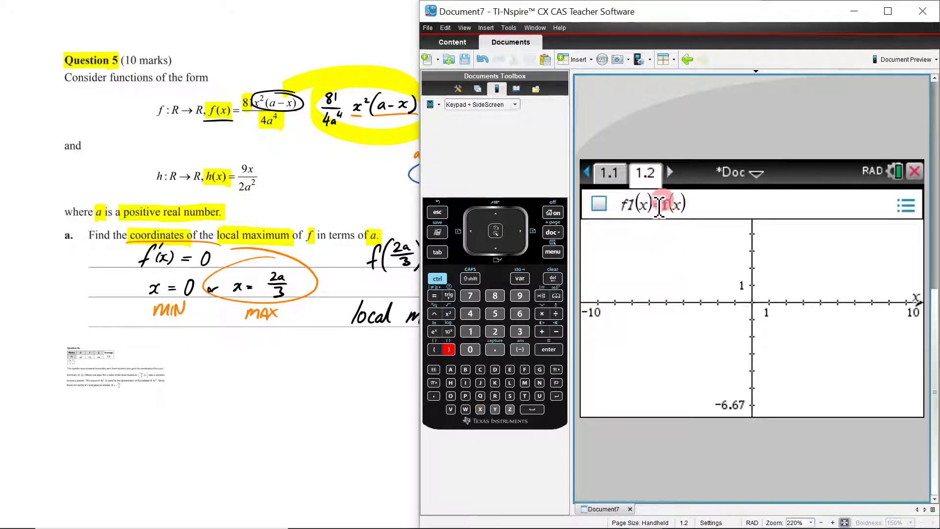
key("Return")
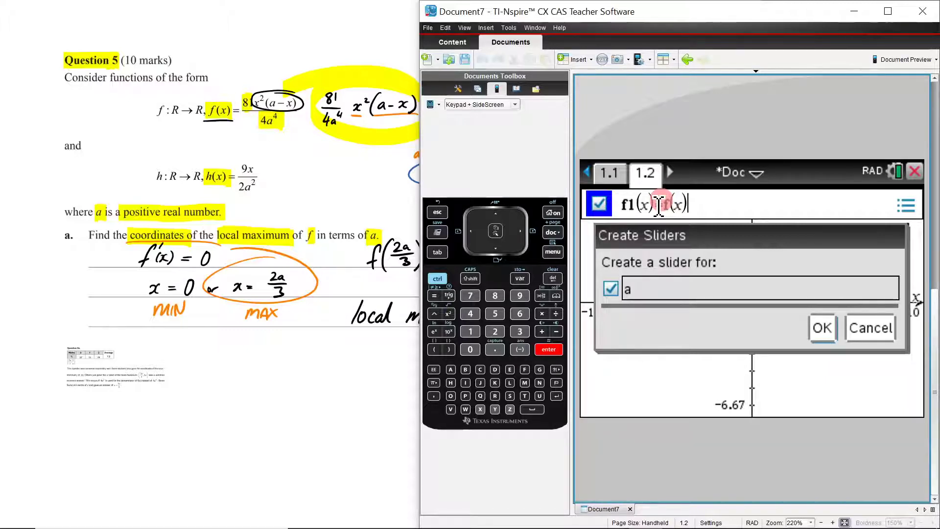
left_click(825, 335)
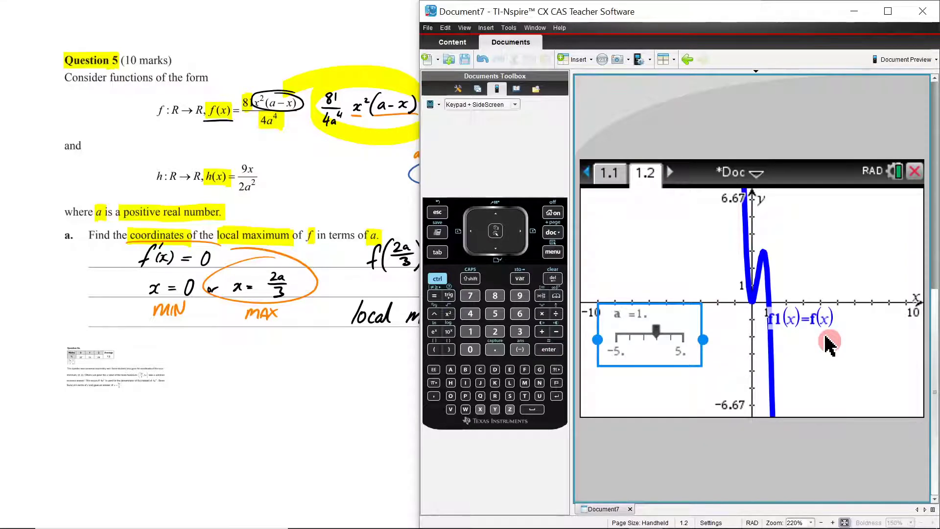
Rescale and shift the graph axes to enlarge the curve, and move its f1(x)=f(x) label clear of it
left_click(856, 313)
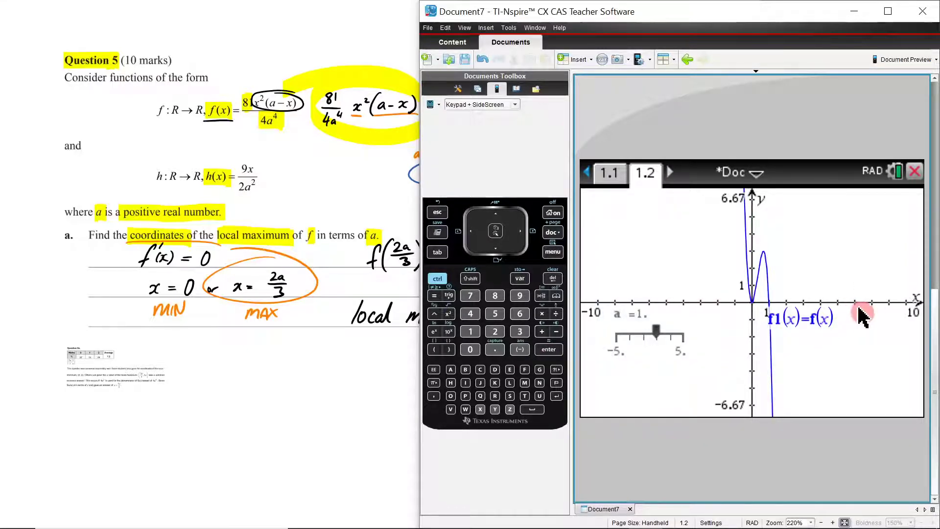
left_click_drag(850, 303, 808, 352)
left_click_drag(762, 239, 808, 234)
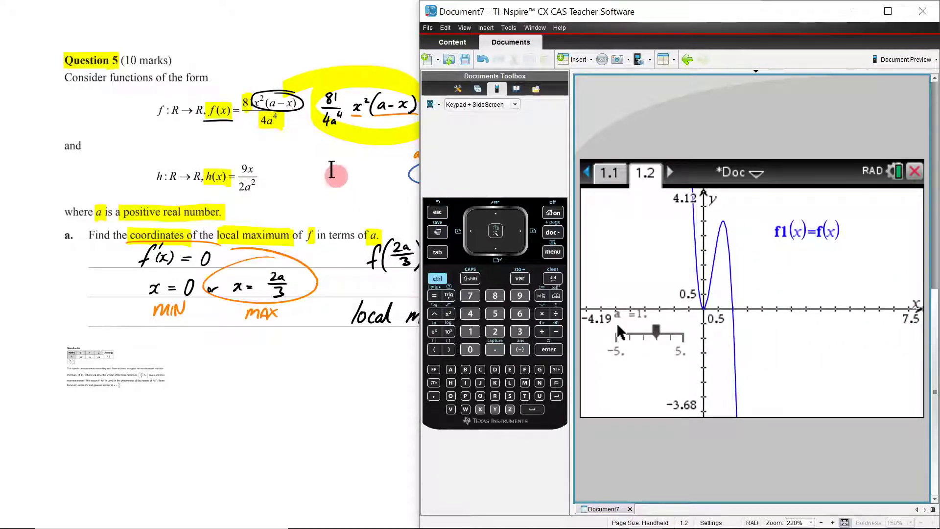
Vary the slider a through 4, 3, 5 and 2 to examine how the graph of f changes against the handwritten sketch
left_click(332, 194)
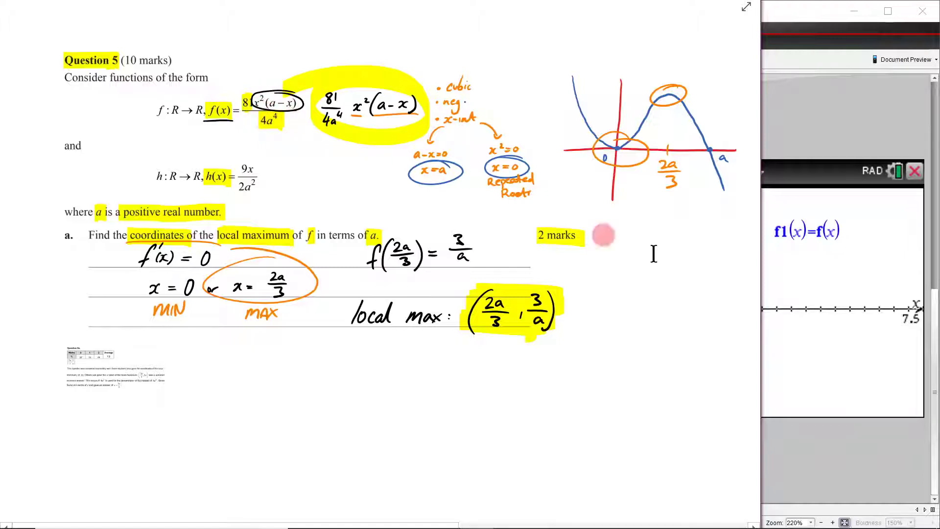
left_click(810, 344)
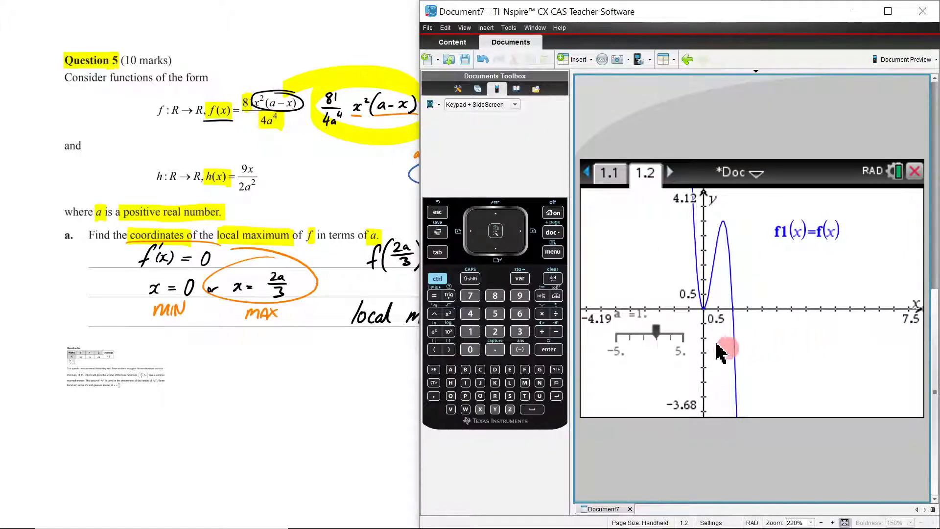
left_click_drag(667, 333, 688, 335)
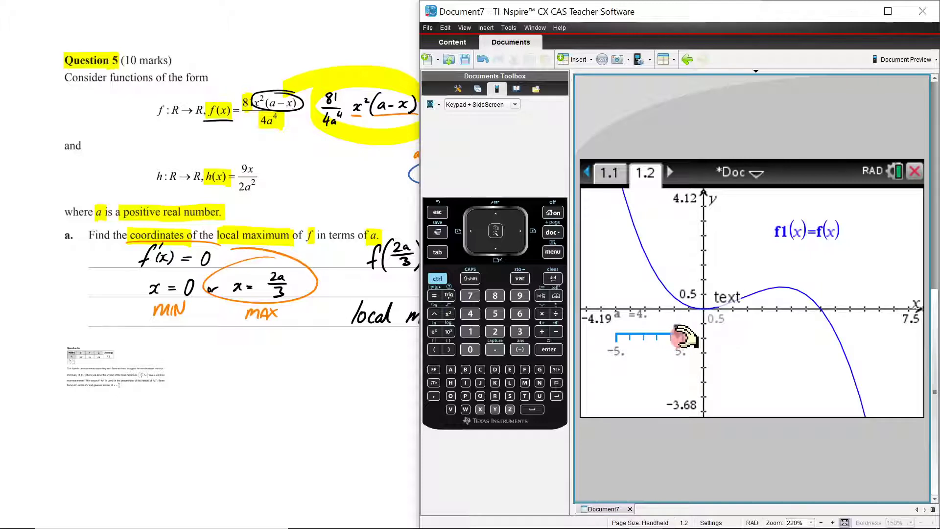
left_click(683, 335)
key("Left")
key("Left")
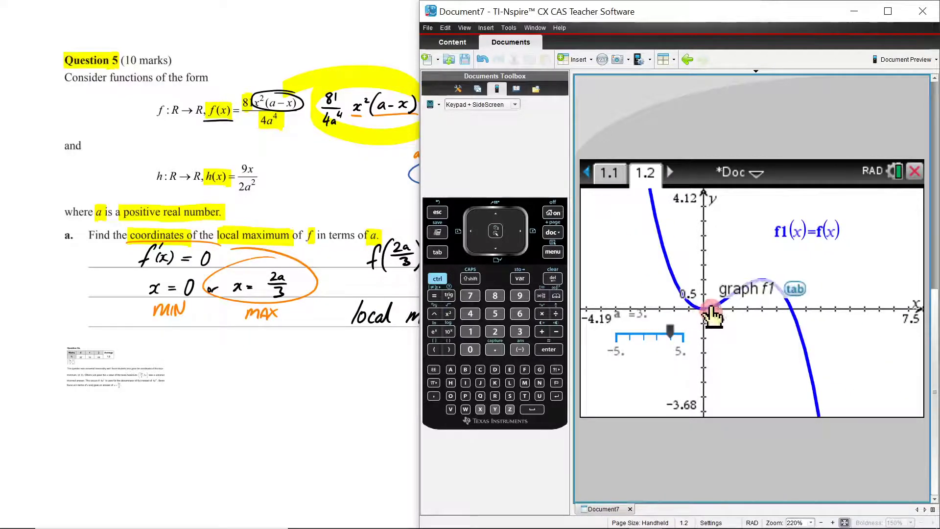
mouse_move(670, 334)
left_mouse_down()
mouse_move(662, 335)
mouse_move(682, 335)
left_mouse_up()
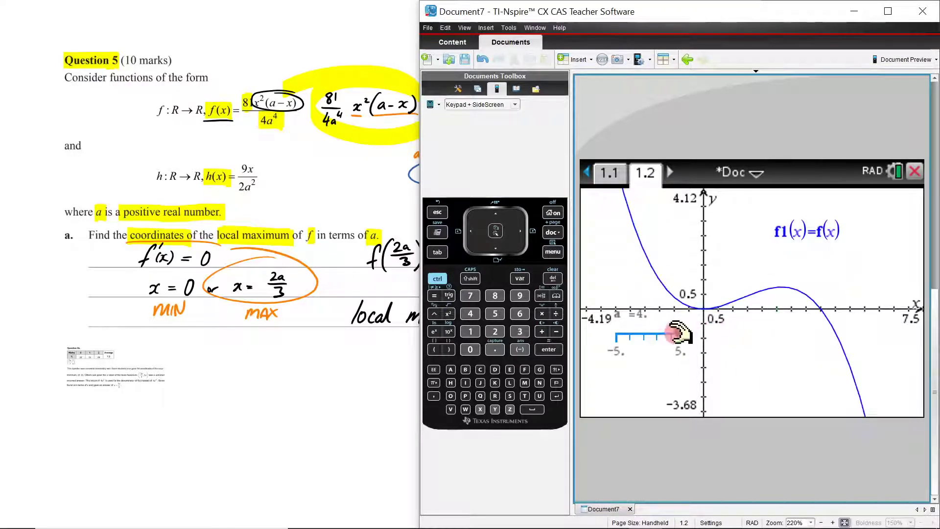
left_click_drag(684, 333, 682, 331)
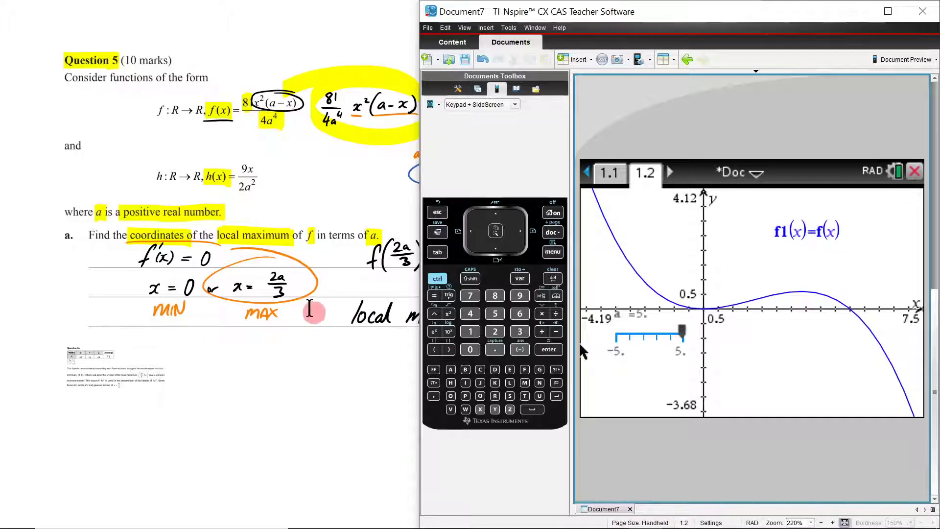
mouse_move(686, 330)
left_mouse_down()
mouse_move(638, 332)
mouse_move(695, 332)
mouse_move(668, 332)
left_mouse_up()
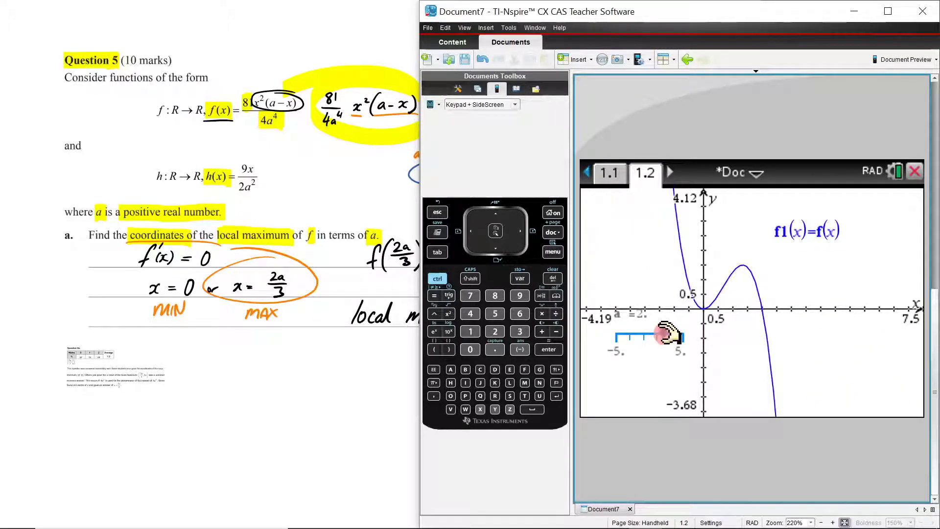
Check the factored rule in the question document, return to TI-Nspire and set the slider a to 4
left_click(346, 379)
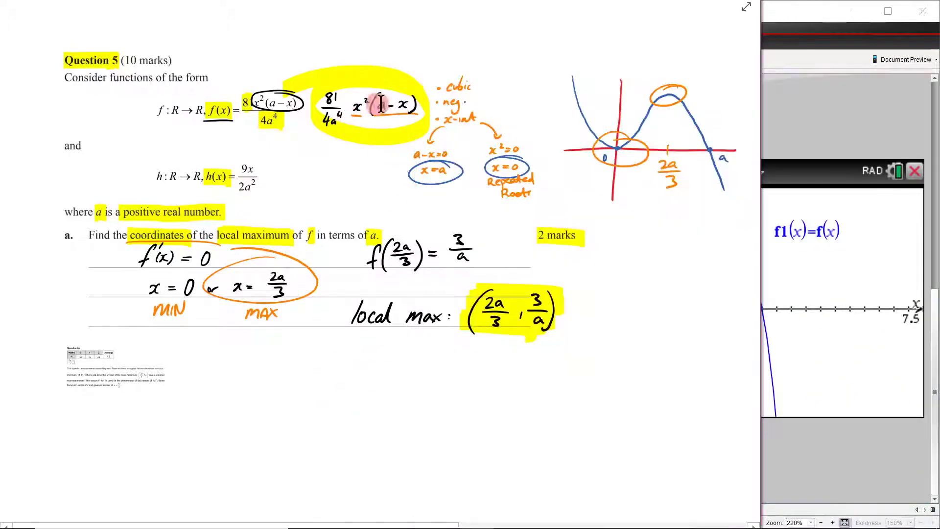
left_click(783, 354)
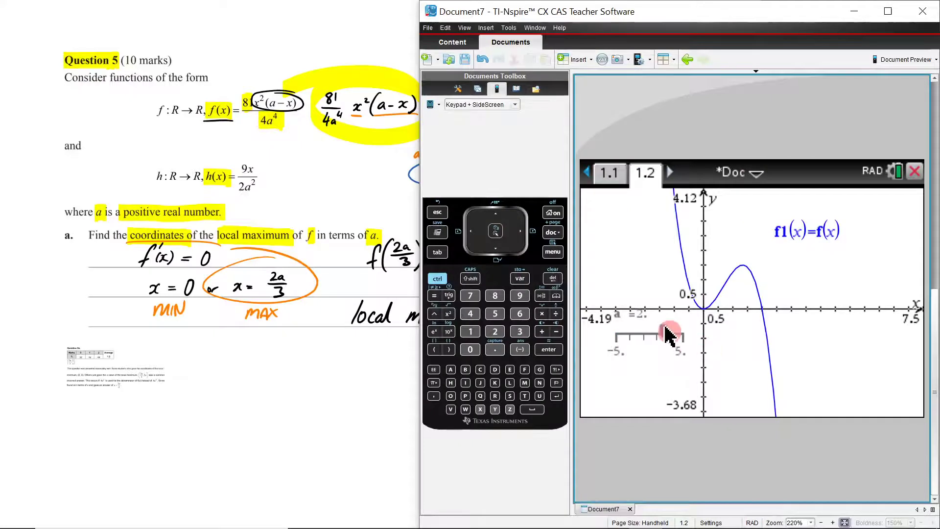
left_click_drag(670, 335, 677, 335)
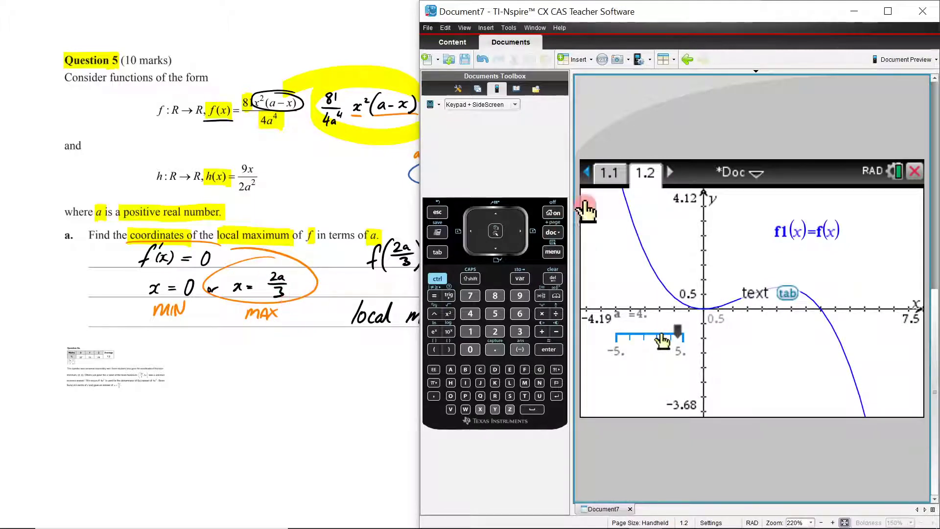
Evaluate f(x) on calculator page 1.1 and highlight the result to show the effect of the slider's stored a
left_click(611, 176)
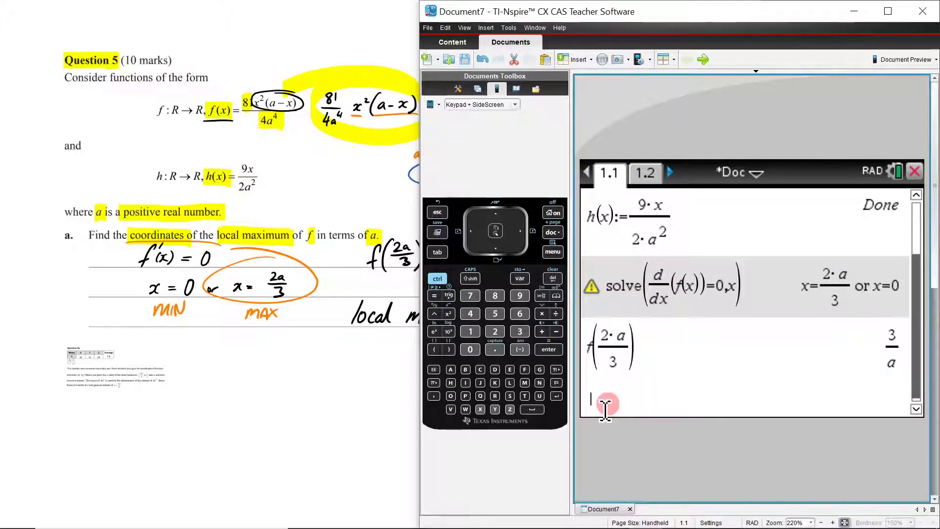
type("f()")
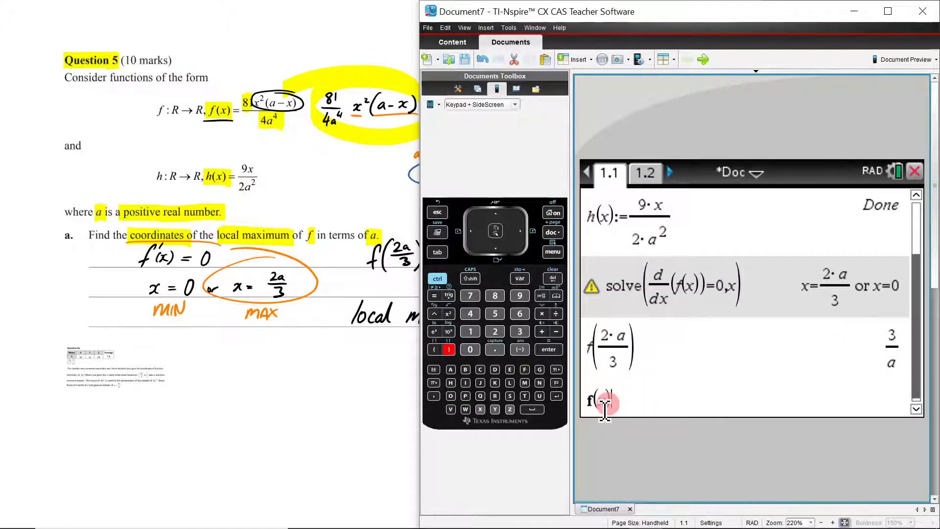
type("x")
key("Return")
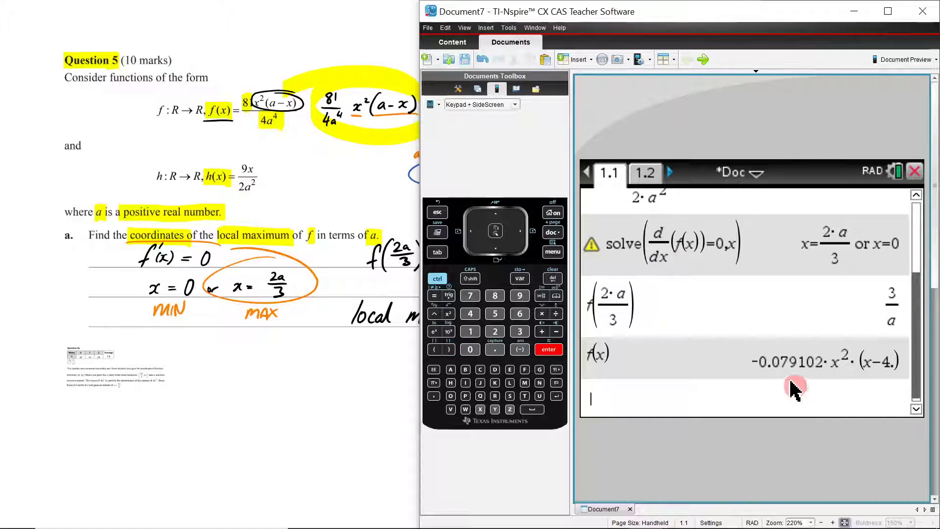
left_click_drag(749, 376, 902, 355)
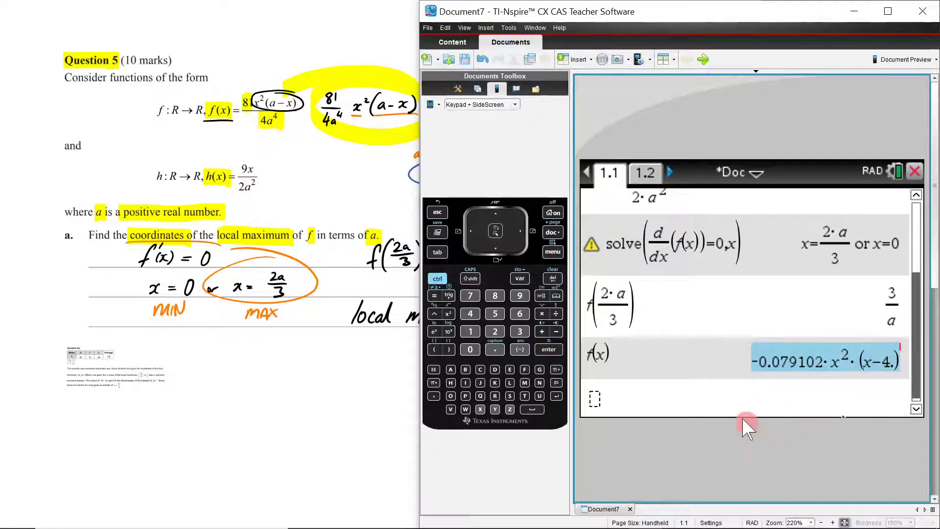
Shift the graph view on page 1.2, return to calculator page 1.1 and delete the variable a with DelVar
left_click(644, 174)
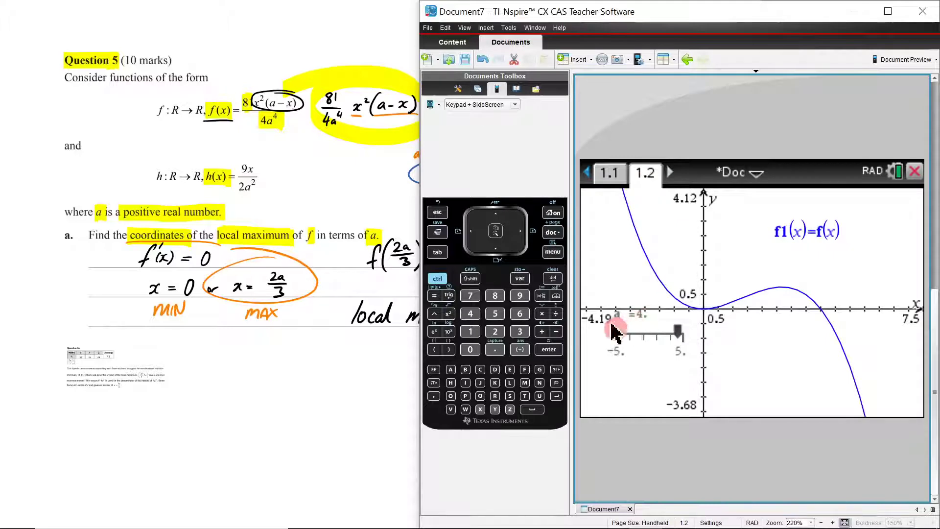
left_click_drag(733, 342, 632, 333)
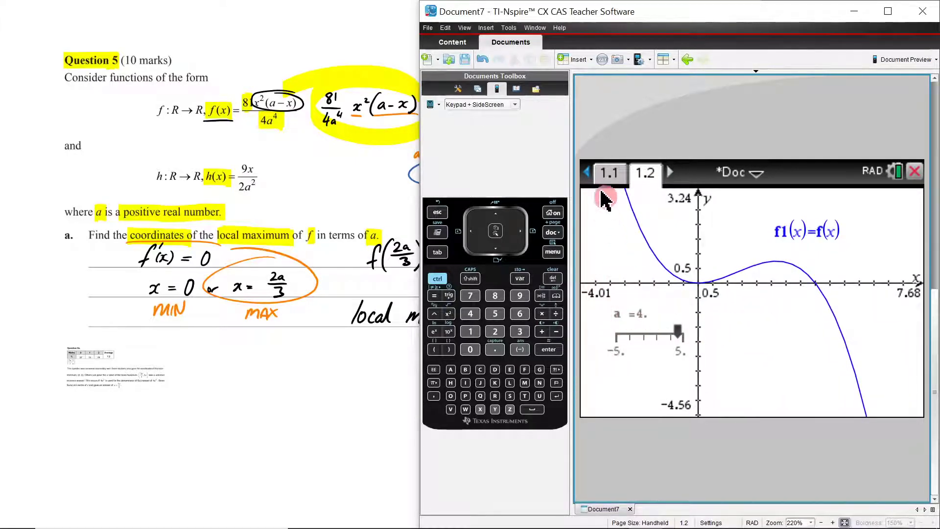
left_click(611, 174)
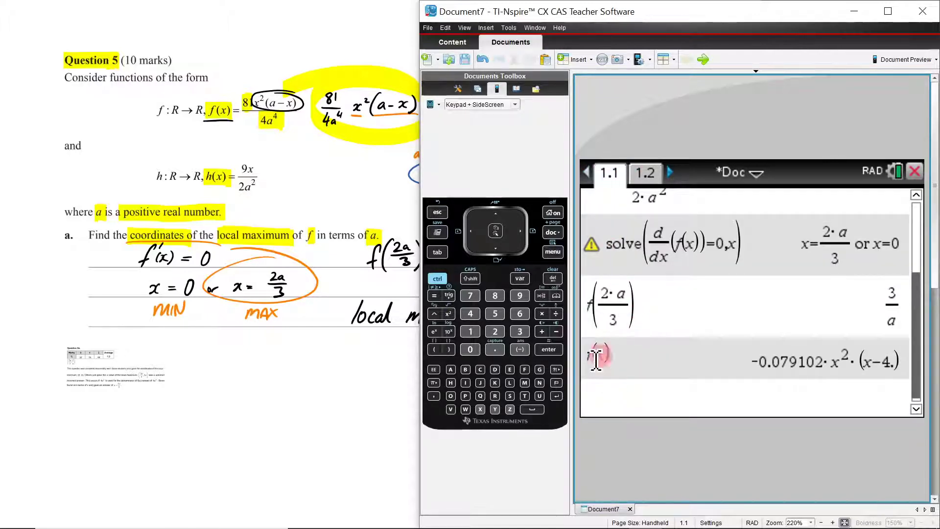
left_click(555, 278)
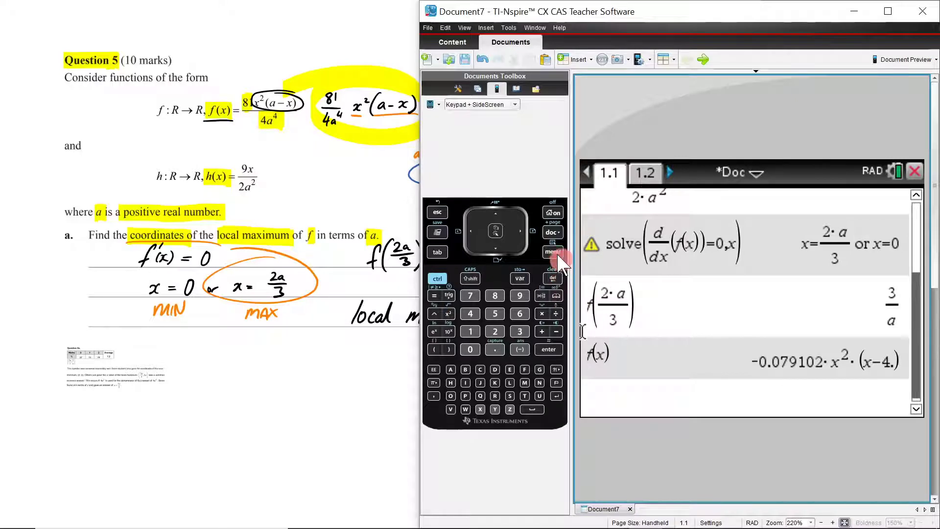
left_click(557, 254)
left_click(639, 172)
left_click(822, 242)
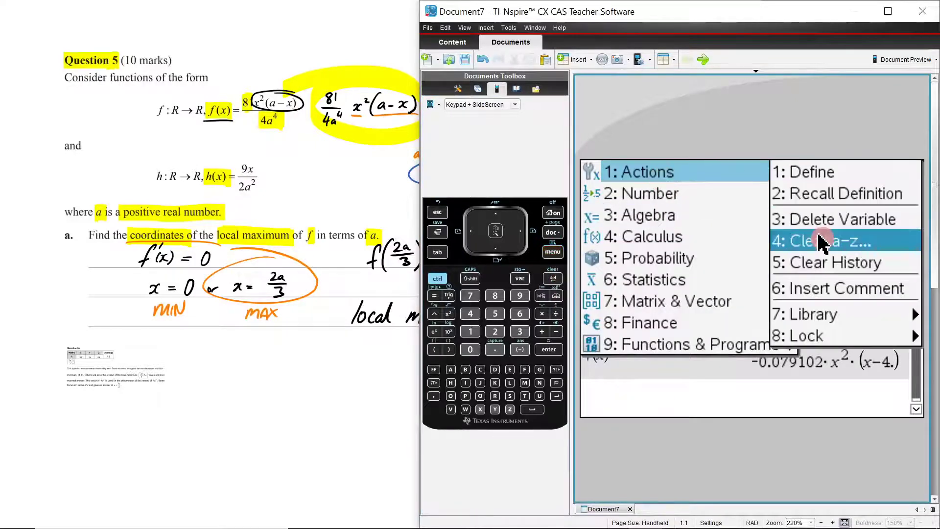
left_click(823, 226)
type("ar a")
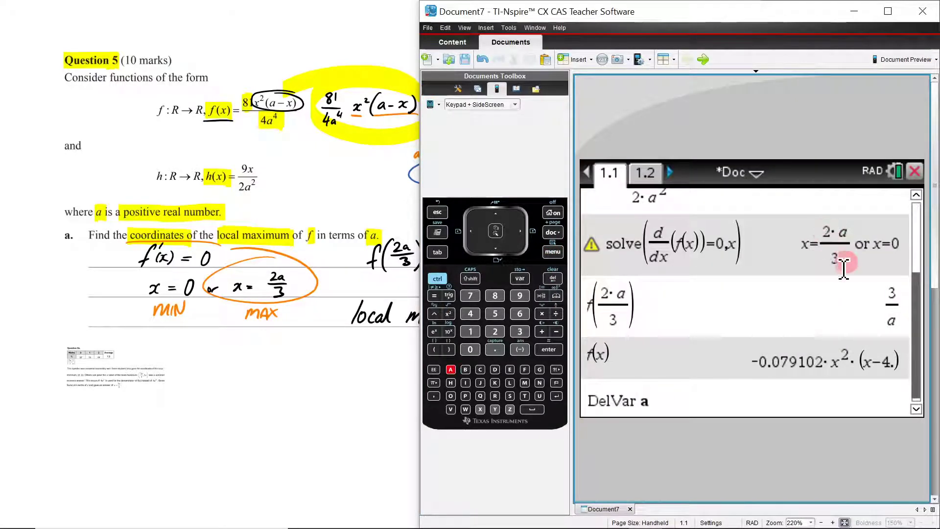
key("Return")
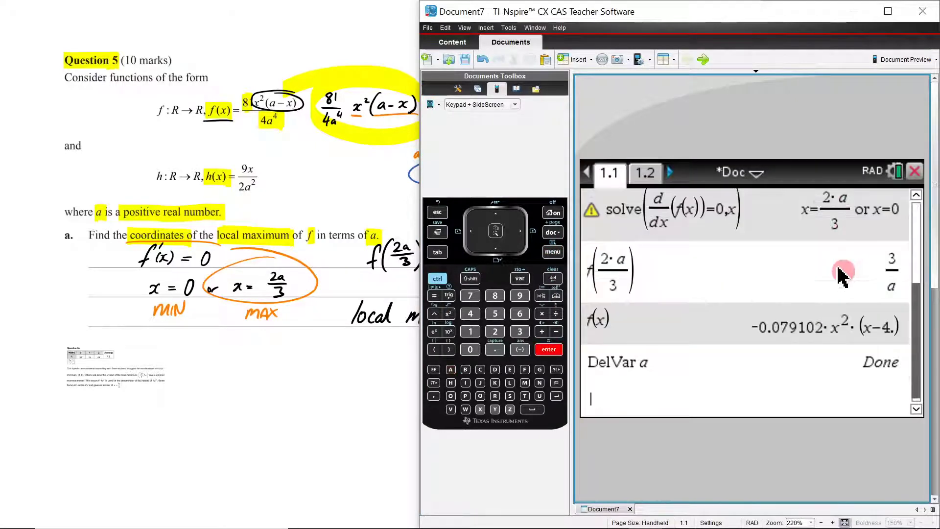
Check the graph page, re-evaluate f(x) on the calculator page and highlight the resulting expression
left_click(644, 174)
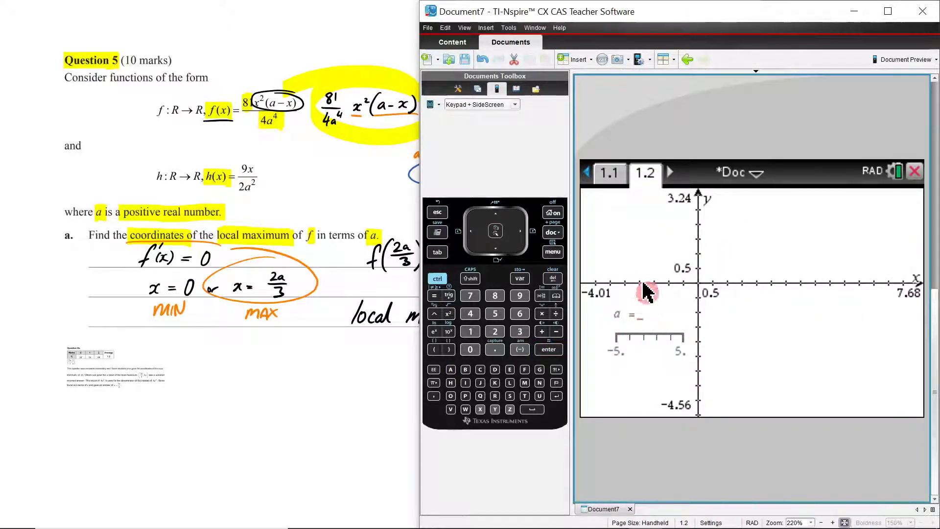
left_click(609, 174)
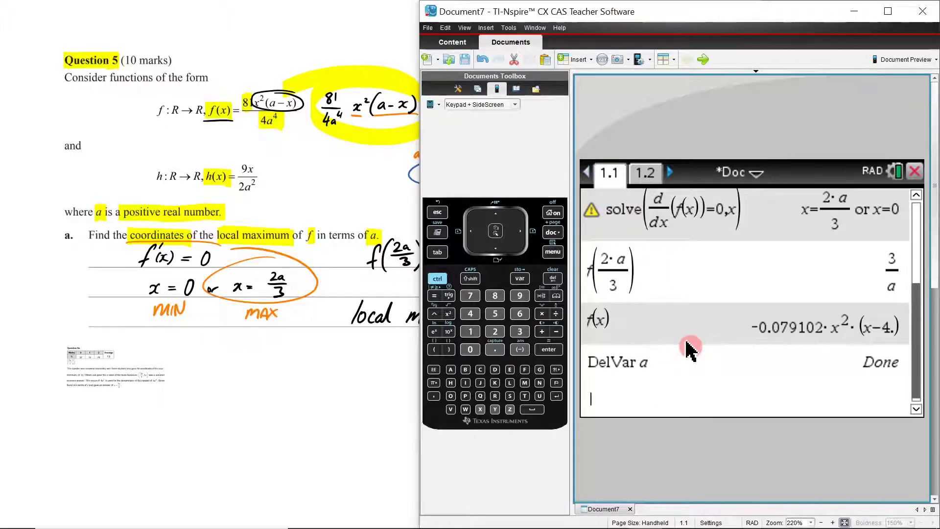
key("Return")
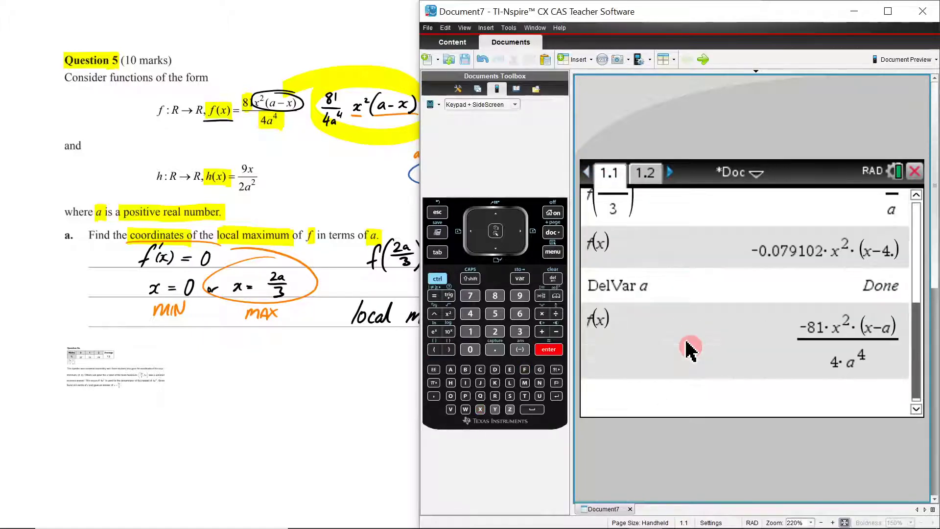
left_click_drag(786, 327, 863, 356)
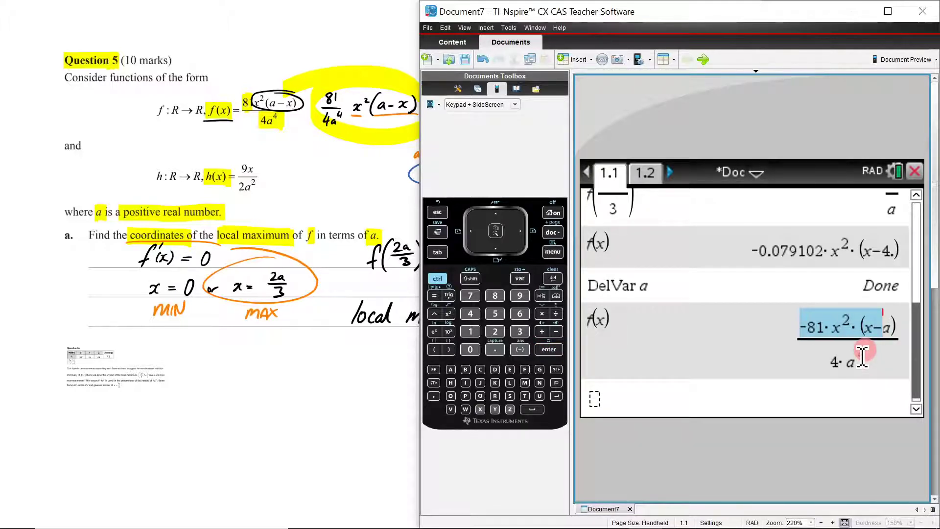
left_click_drag(863, 356, 598, 338)
Return to the question document and go to part b about the x-values of the intersections of f and h
left_click(300, 431)
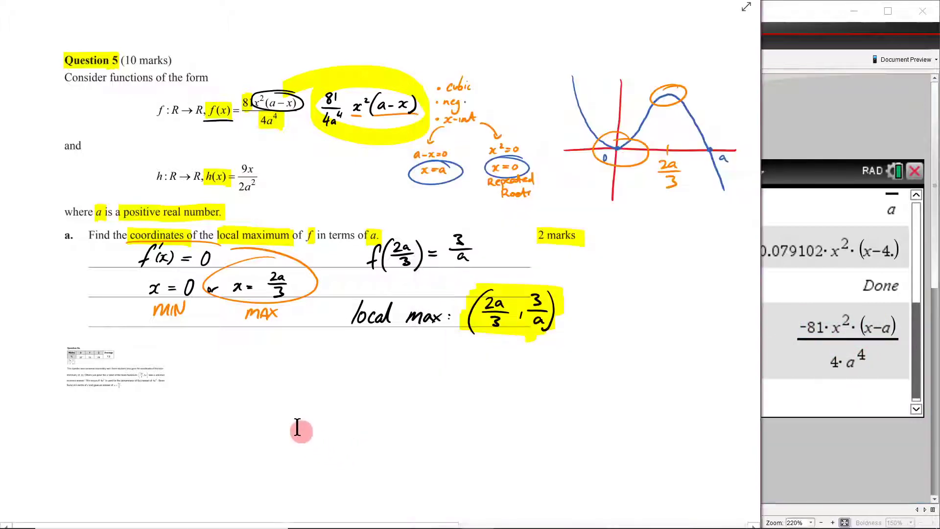
scroll(313, 399, "down", 10)
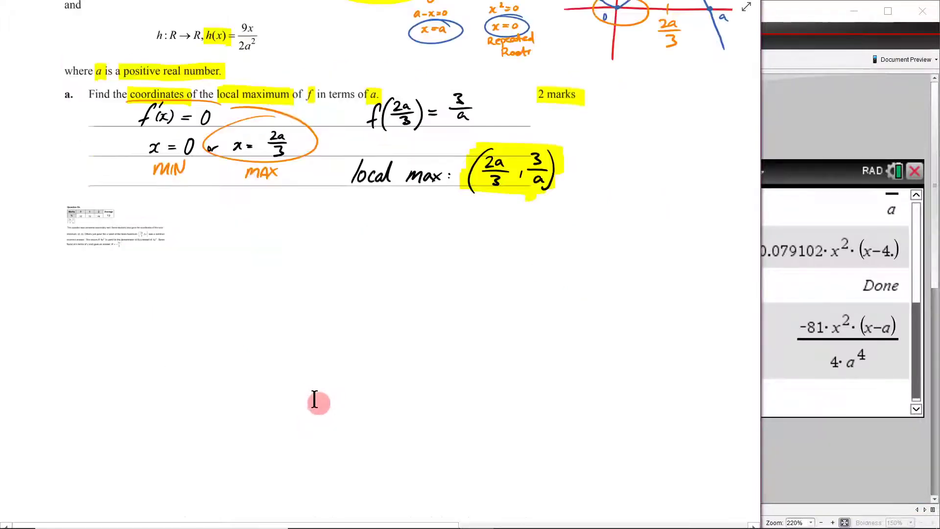
scroll(314, 399, "down", 3)
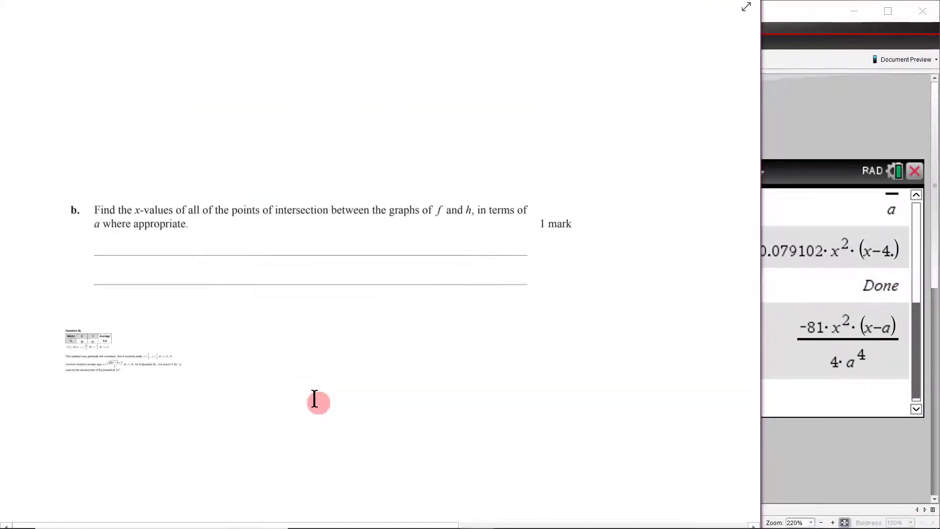
Highlight the 1 mark allocation, the phrase "points of intersection" and the function names f and h in part b
scroll(181, 273, "up", 2, "ctrl")
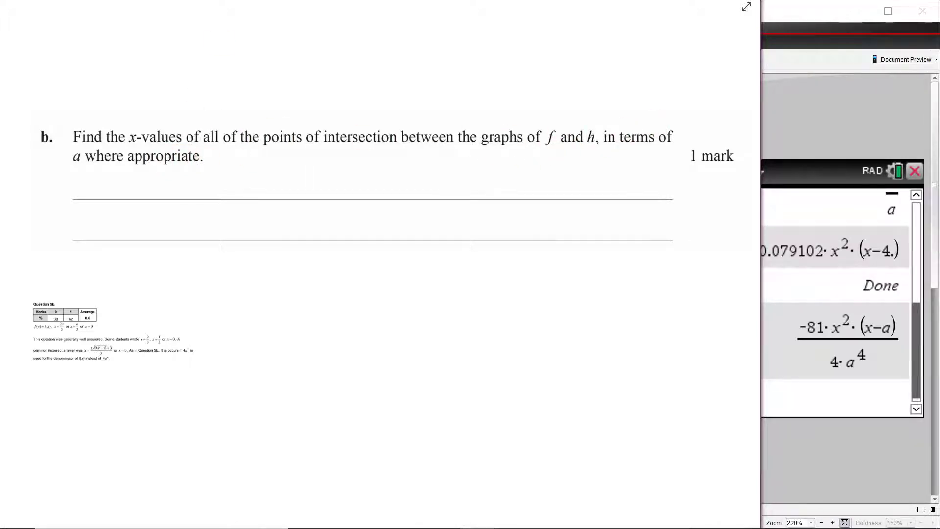
left_click_drag(691, 154, 727, 163)
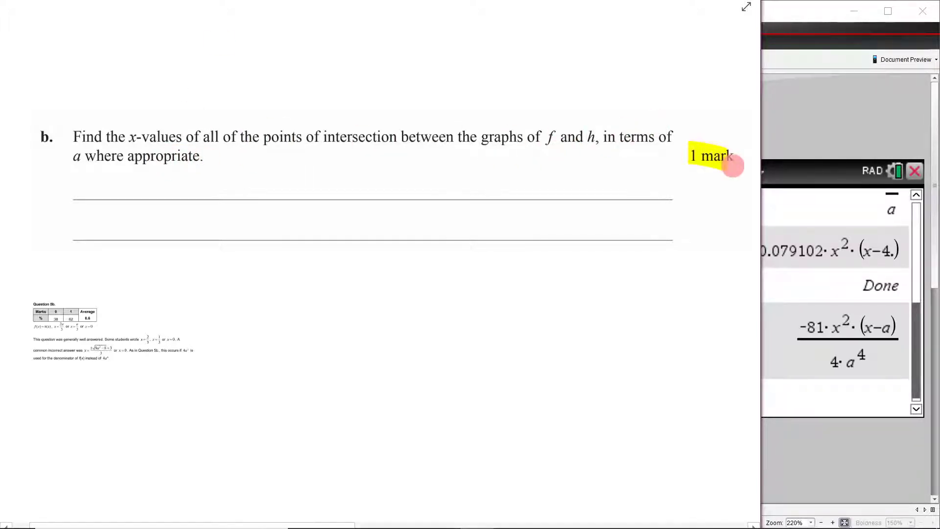
left_click_drag(280, 138, 396, 139)
left_click_drag(548, 135, 598, 142)
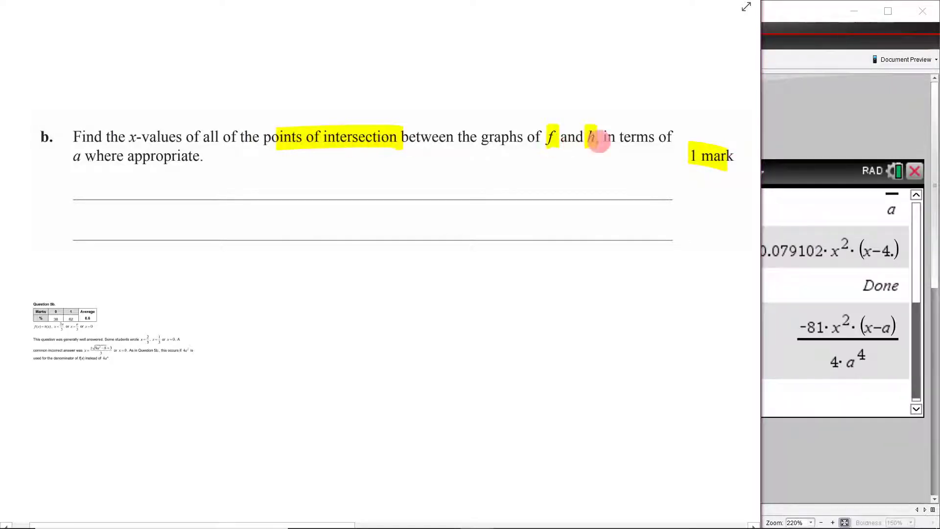
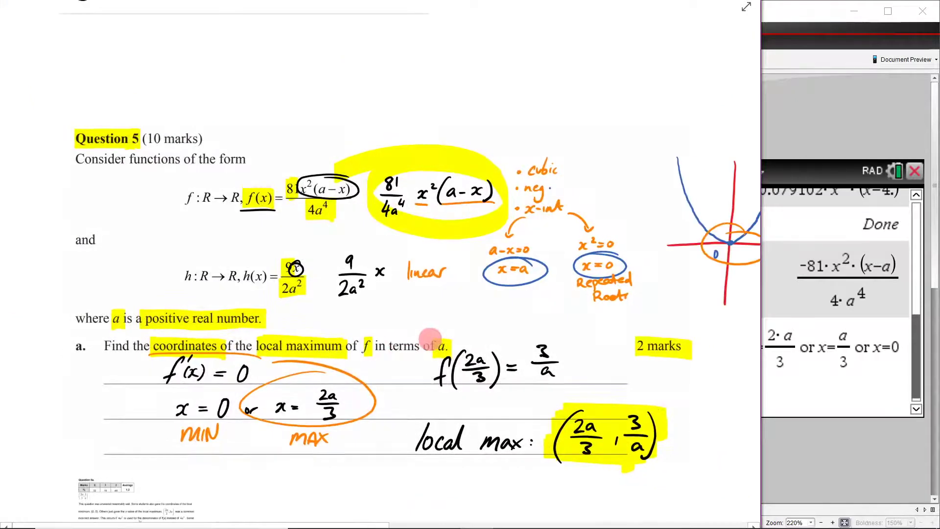
Erase the orange circles from the sketch of f and mark its local maximum with a green dot
scroll(414, 313, "right", 5)
scroll(335, 269, "up", 2)
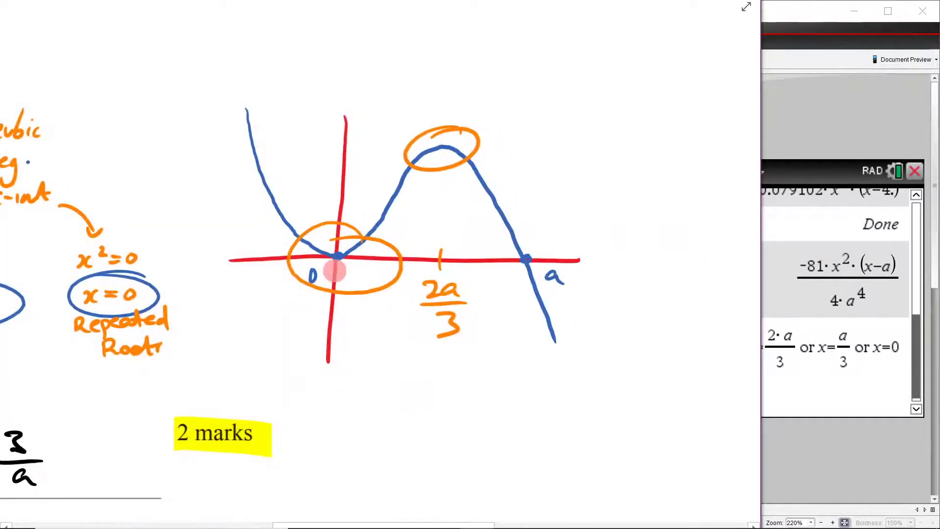
mouse_move(336, 269)
left_mouse_down()
mouse_move(371, 306)
mouse_move(369, 295)
mouse_move(448, 197)
mouse_move(441, 172)
left_mouse_up()
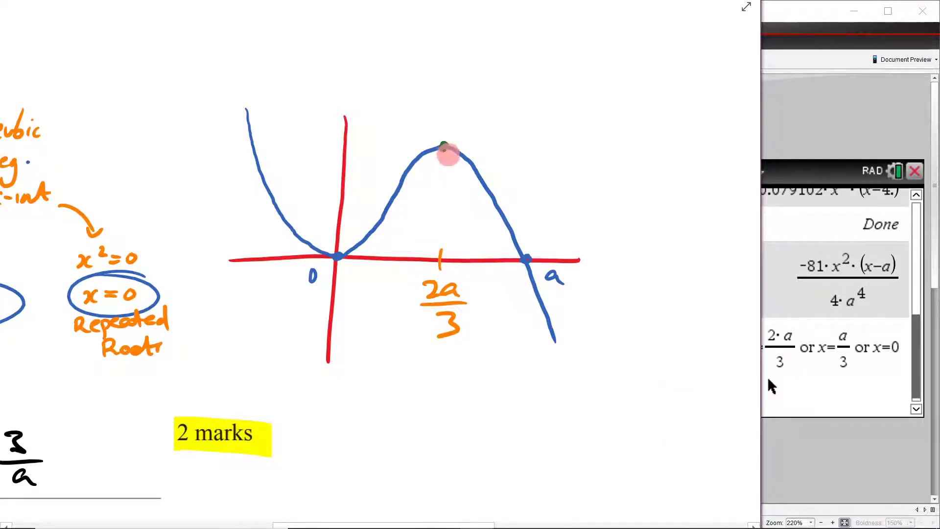
left_click(444, 146)
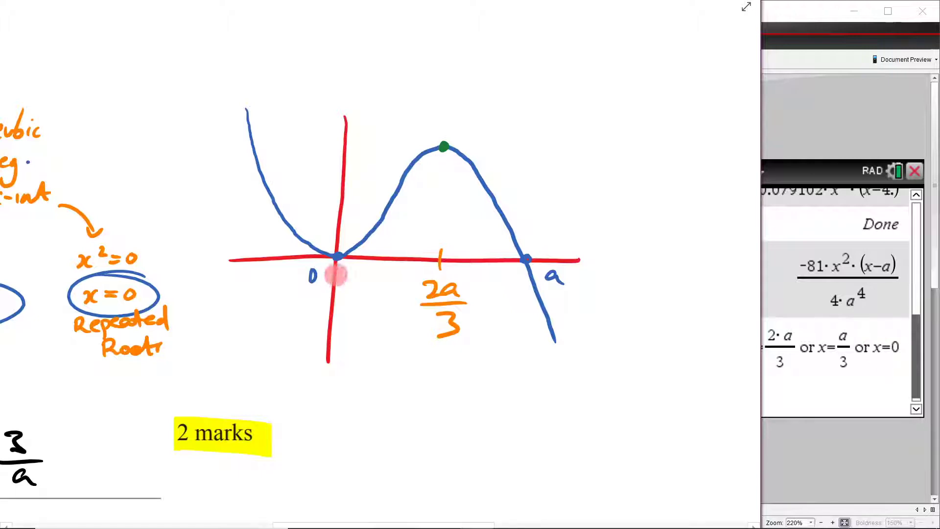
Draw h as a green line through the origin and local maximum, mark the middle intersection and label its x-value a/3
mouse_move(262, 358)
left_mouse_down()
mouse_move(372, 229)
mouse_move(507, 94)
left_mouse_up()
left_click(394, 197)
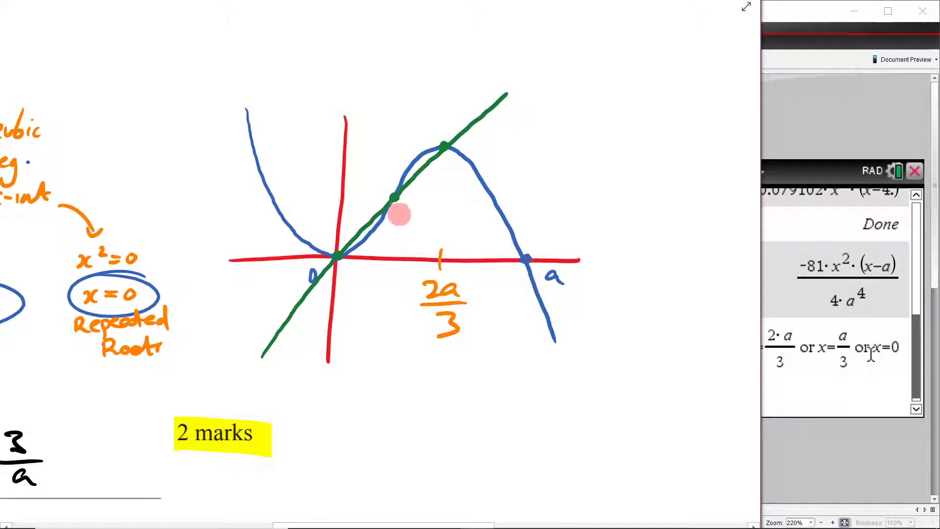
left_click_drag(386, 252, 386, 260)
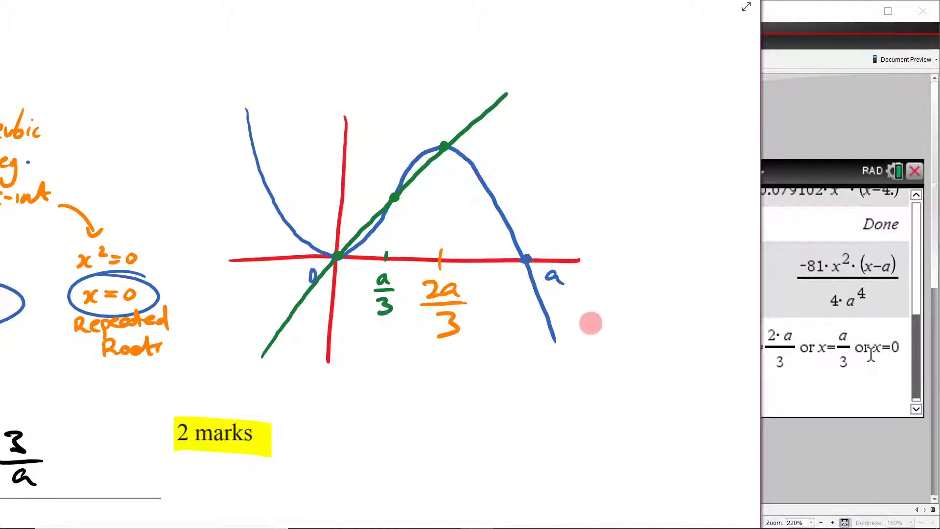
Return to part b, underline its 1 mark allocation in green and compare the answers with part a
scroll(556, 321, "down", 3)
scroll(477, 311, "down", 3)
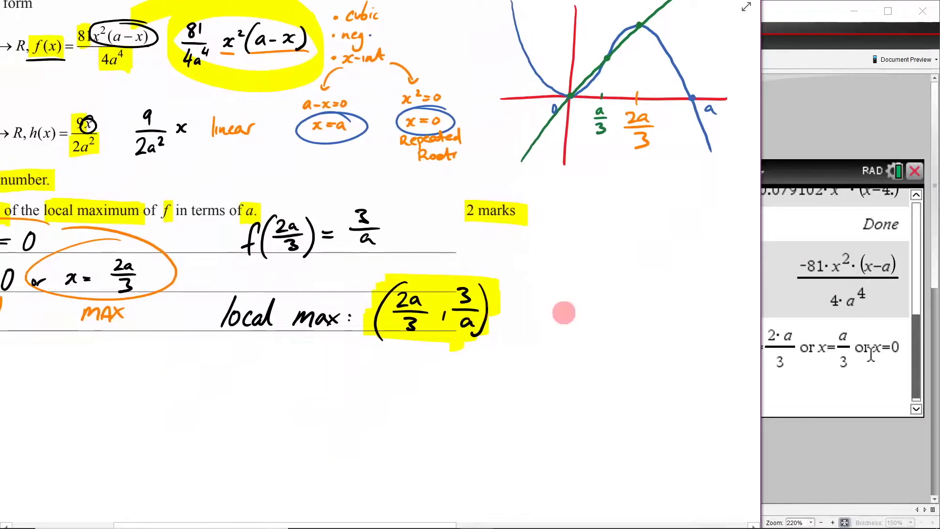
scroll(548, 307, "down", 5)
scroll(411, 279, "down", 5)
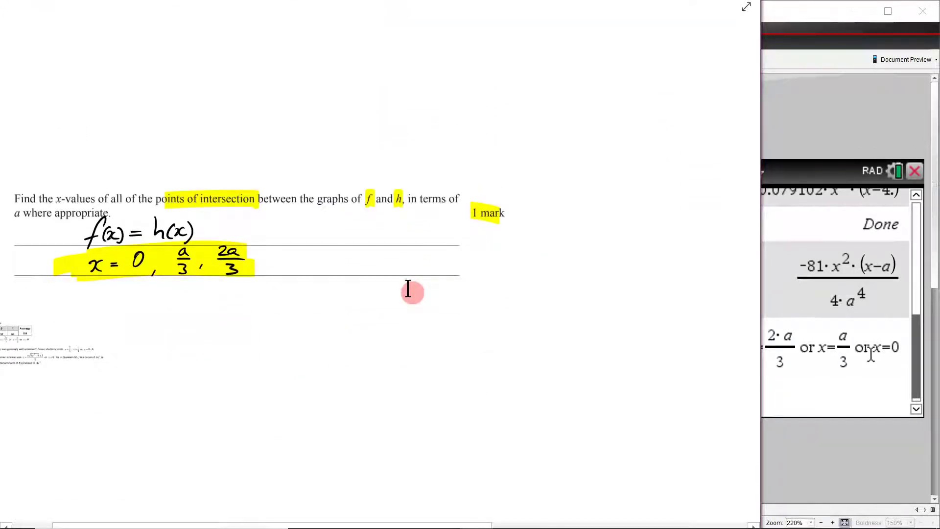
scroll(475, 151, "up", 3)
scroll(466, 174, "up", 5)
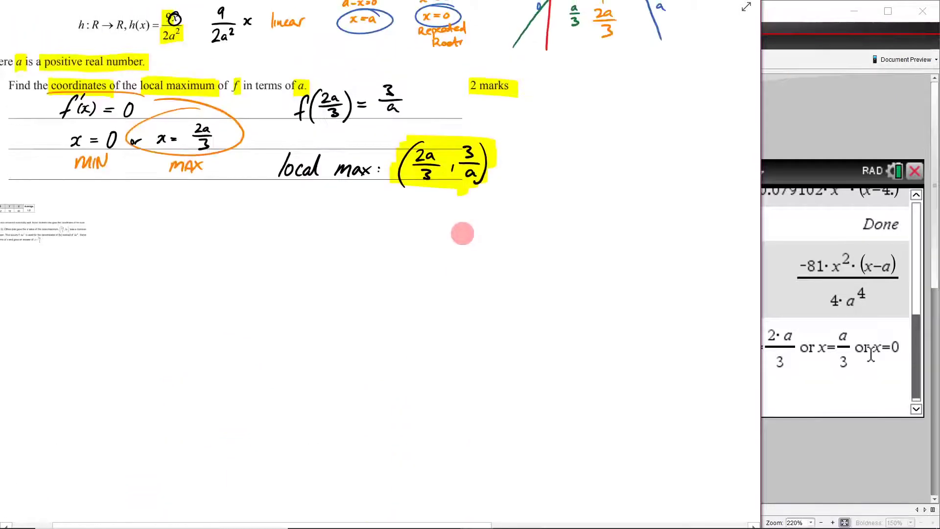
scroll(385, 305, "down", 4)
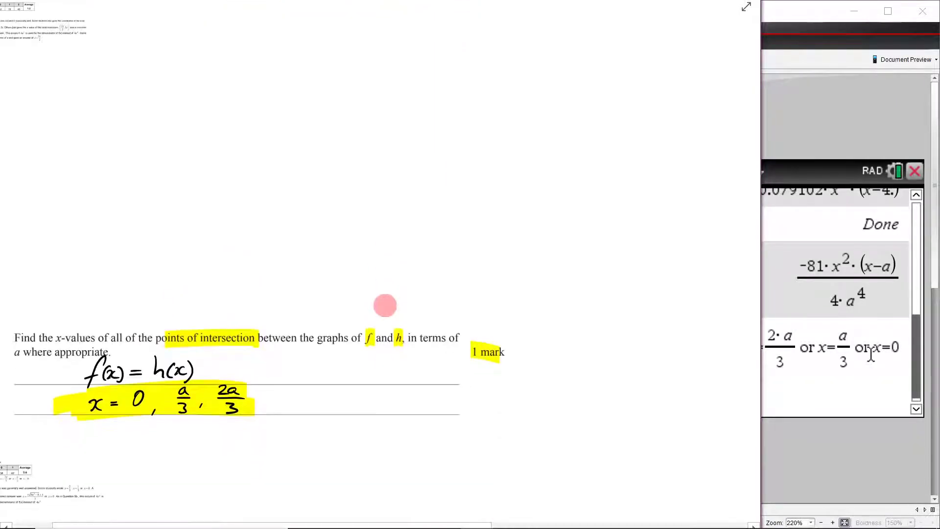
left_click_drag(459, 361, 522, 363)
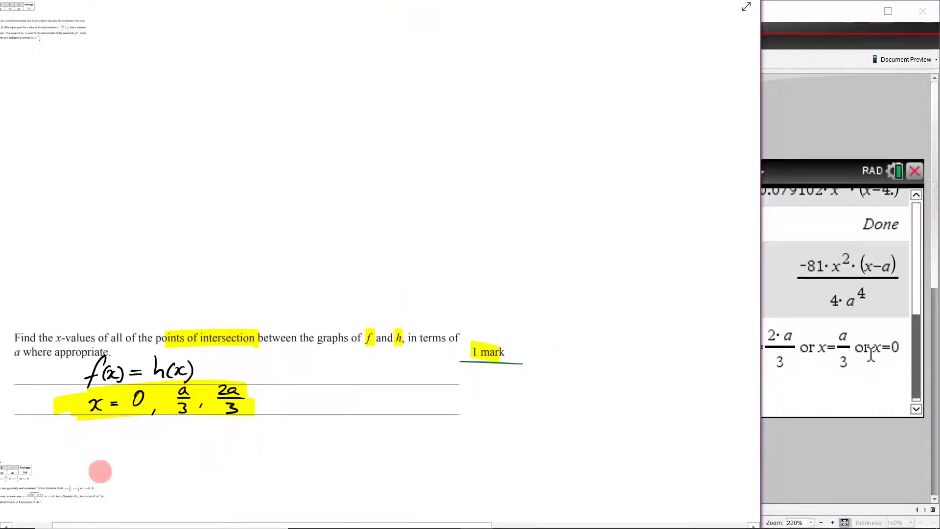
scroll(373, 237, "up", 4)
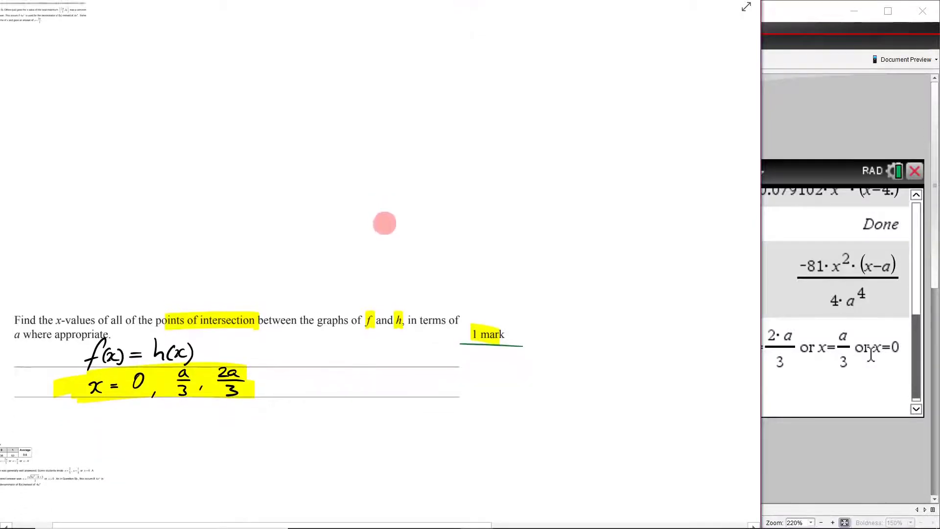
scroll(375, 361, "up", 1)
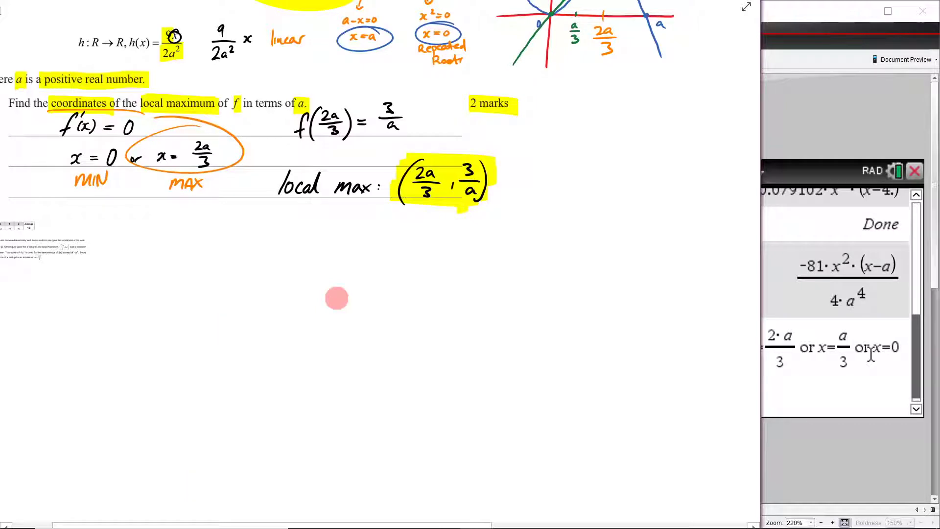
scroll(329, 294, "down", 5)
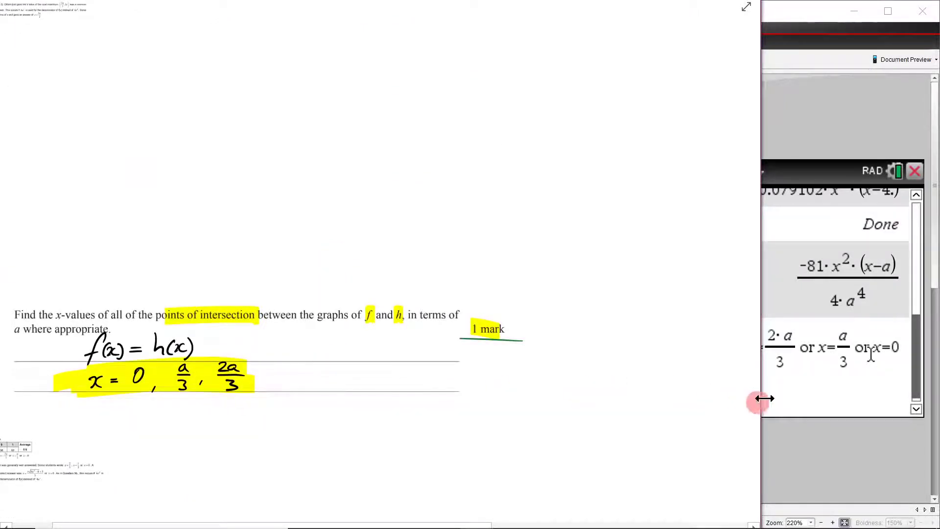
Switch to the TI-Nspire CAS software and set a to 1 on graph page 1.2
left_click(793, 403)
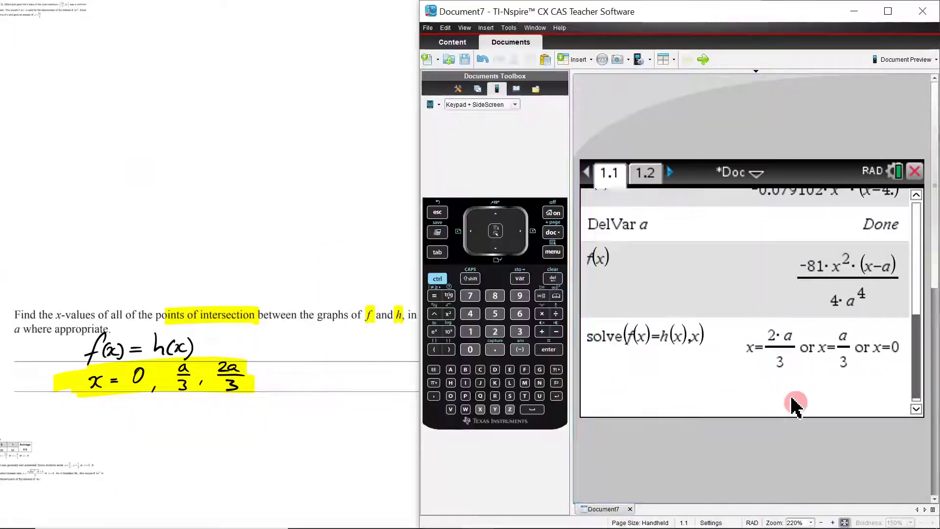
left_click(646, 173)
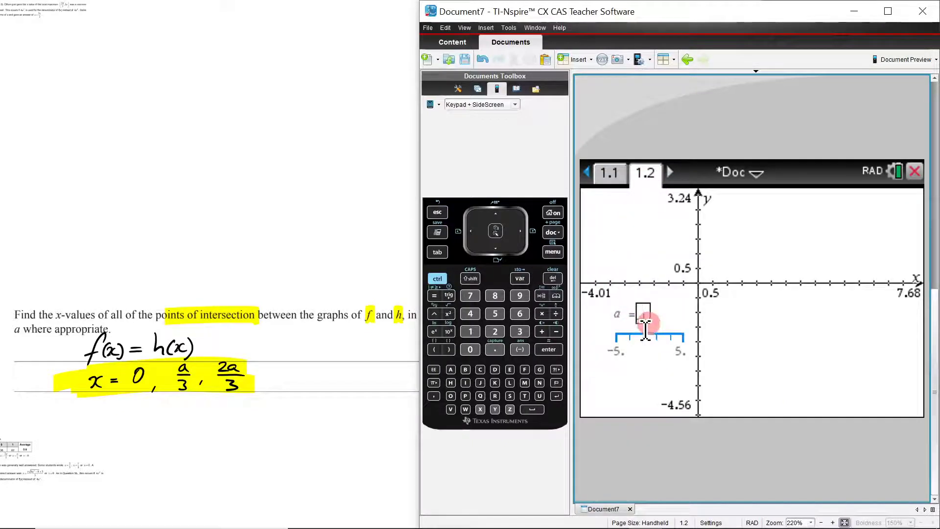
type("1")
key("Return")
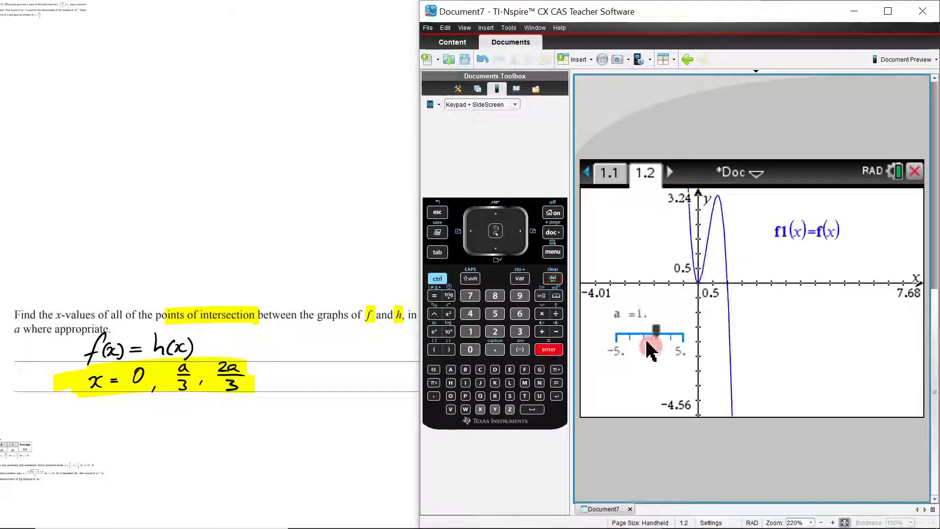
Graph f2(x)=h(x) together with f1(x)=f(x) on page 1.2
left_click(434, 252)
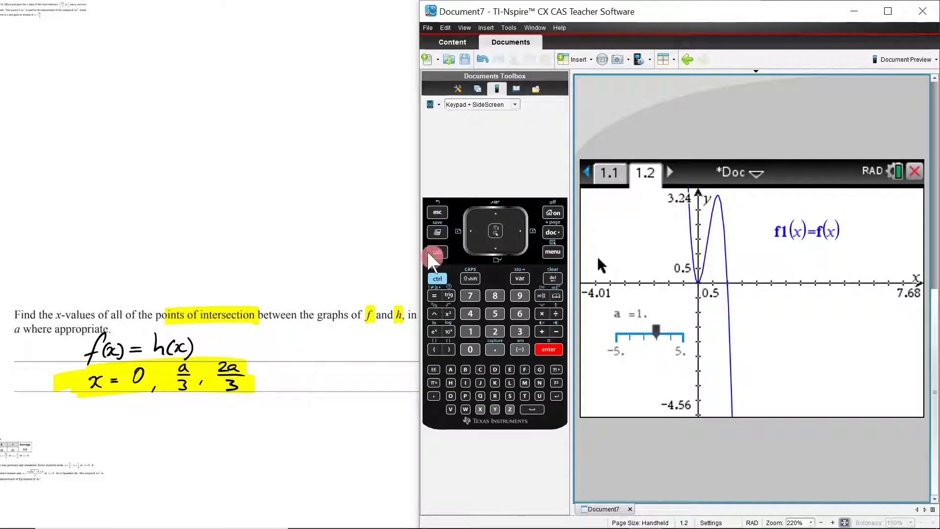
type("h(x)")
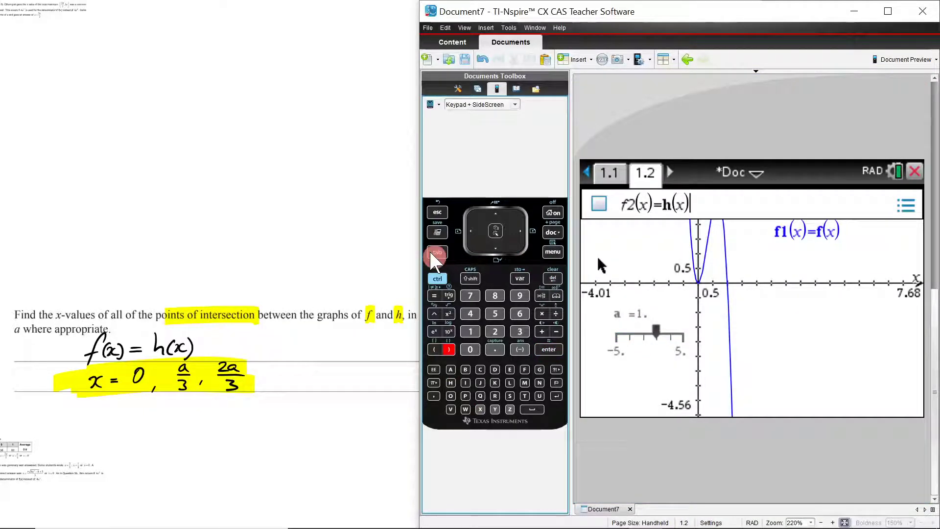
key("Return")
Set the slider's a to 3, rescale the axes around the intersections and move the f1 label clear of the curves
left_click_drag(780, 332, 846, 384)
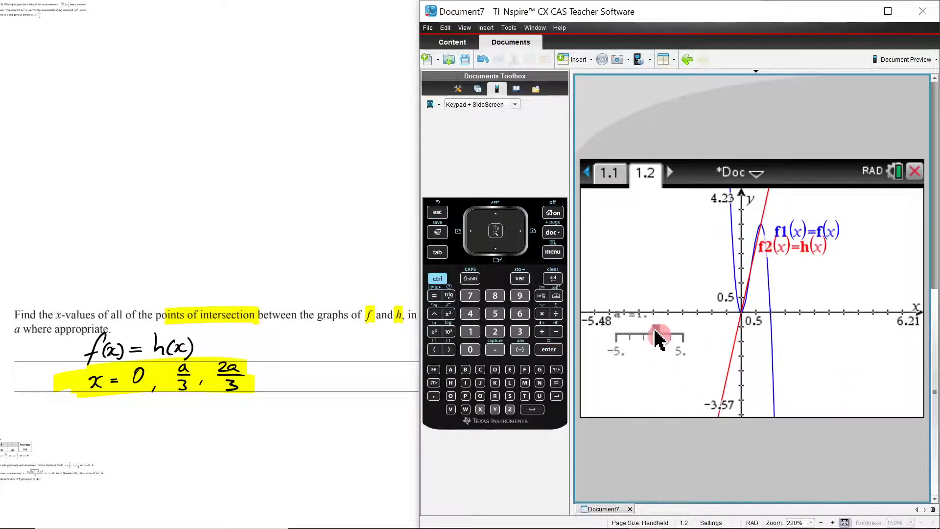
left_click_drag(671, 336, 682, 331)
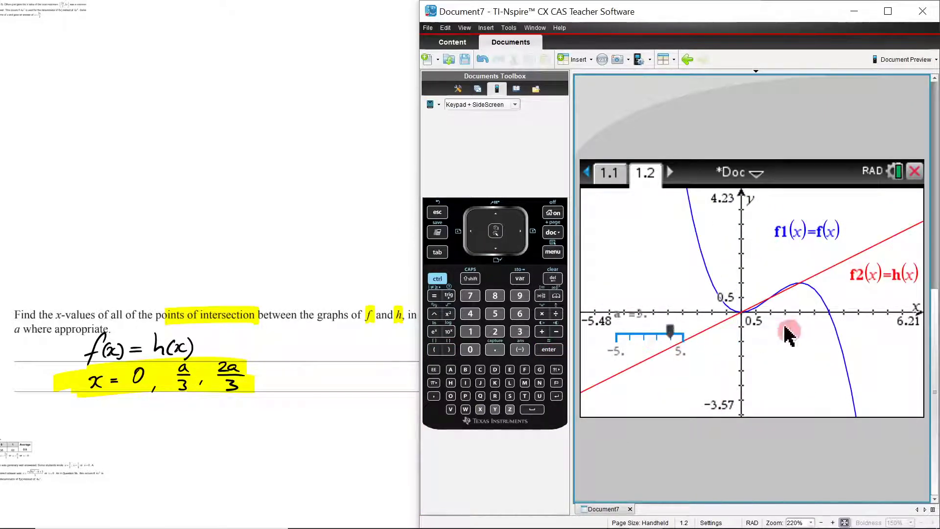
left_click_drag(863, 313, 909, 311)
left_click_drag(782, 361, 714, 326)
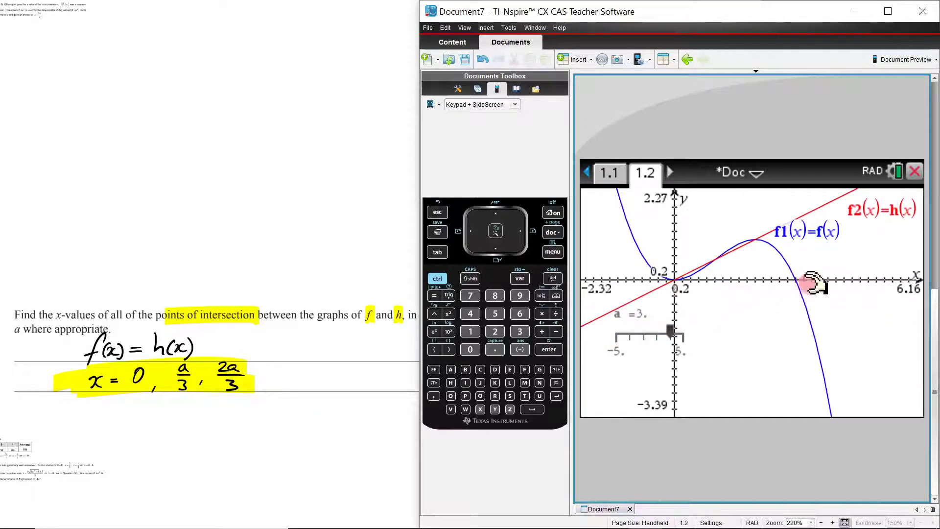
left_click_drag(811, 284, 728, 340)
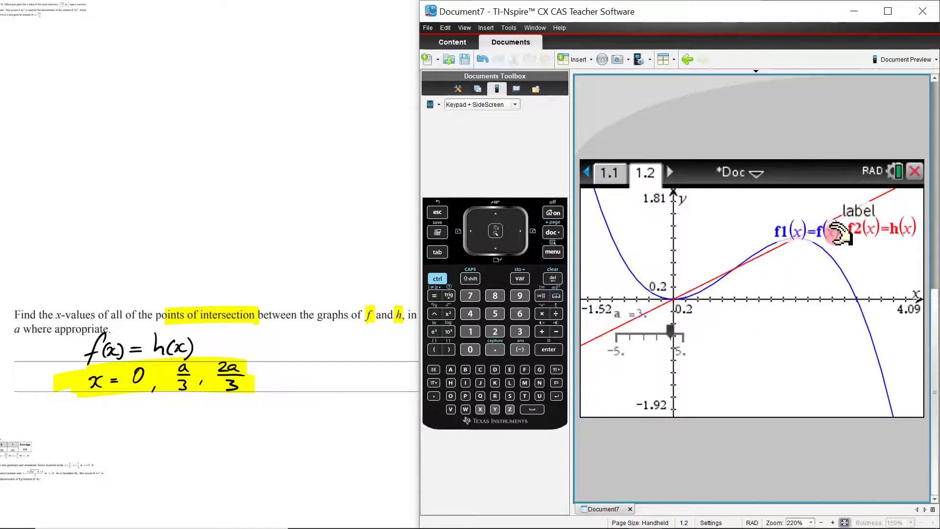
left_click_drag(788, 232, 766, 205)
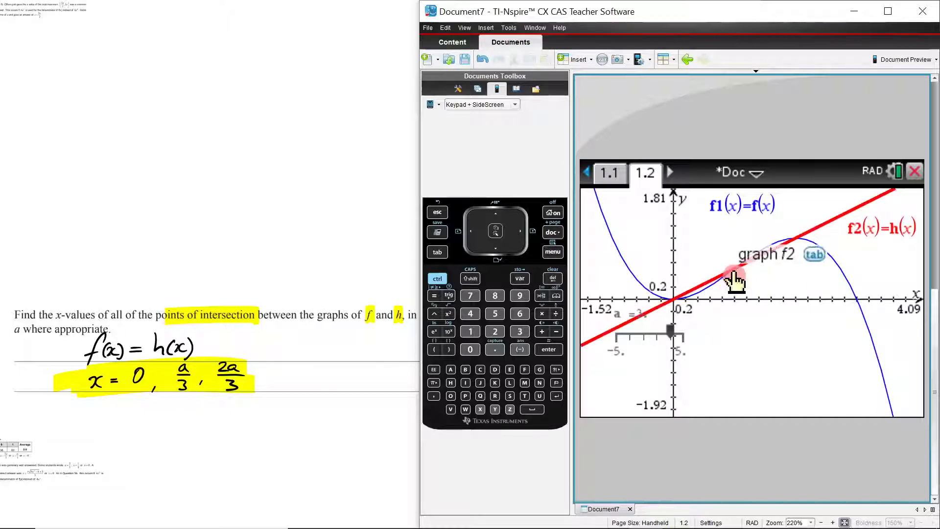
Return to the question document and temporarily enlarge the Question 5a report image below part a to read it
left_click(217, 478)
scroll(411, 349, "up", 10)
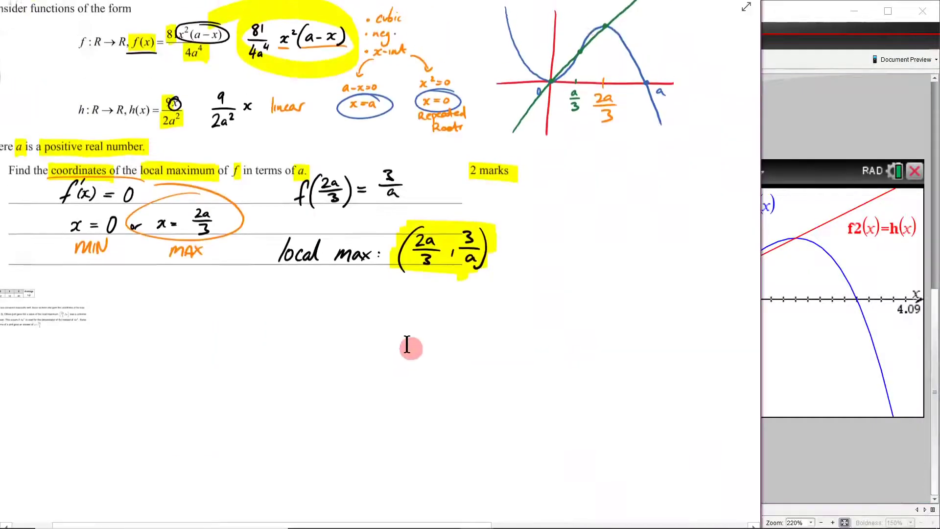
scroll(535, 308, "down", 3)
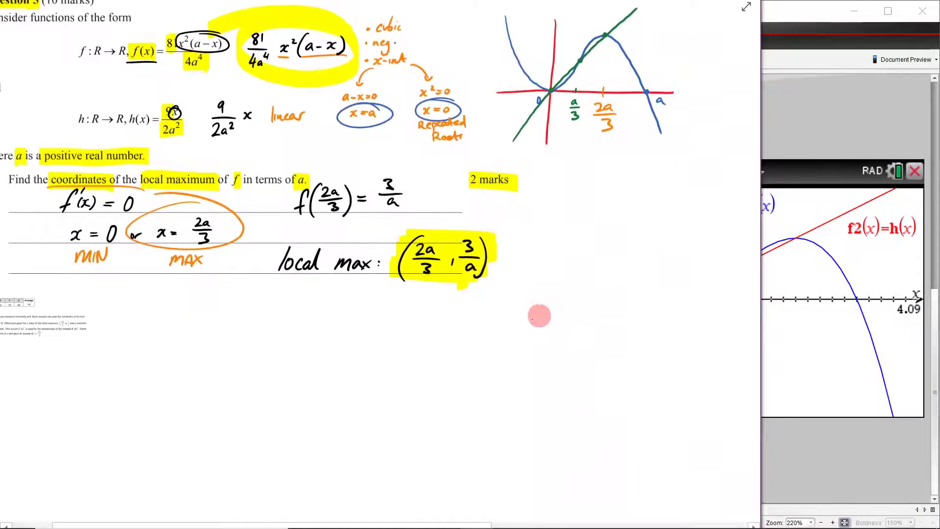
left_click(76, 300)
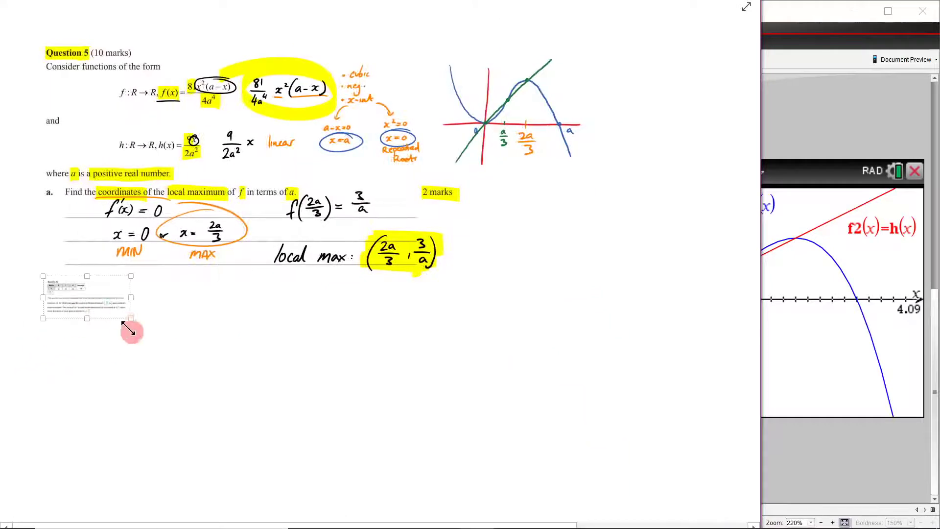
scroll(210, 315, "down", 8)
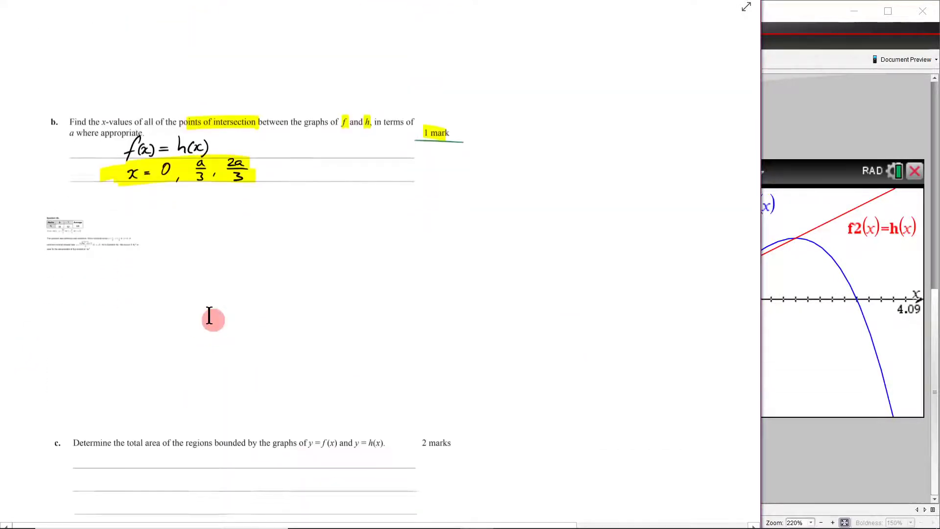
scroll(210, 315, "up", 7)
left_click_drag(132, 260, 567, 446)
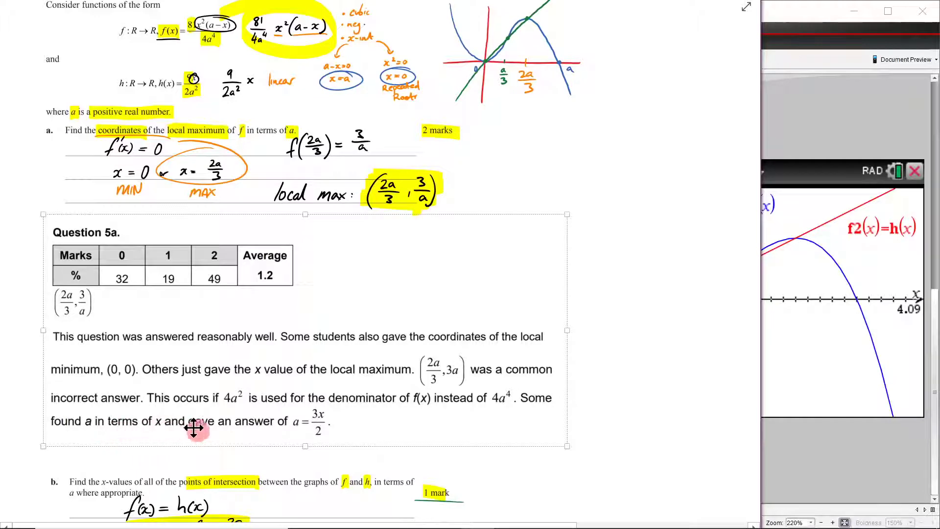
left_click_drag(562, 437, 164, 267)
Temporarily enlarge the Question 5b report image to read it, and go back up to the start of Question 5
scroll(215, 281, "down", 5)
scroll(215, 280, "down", 1)
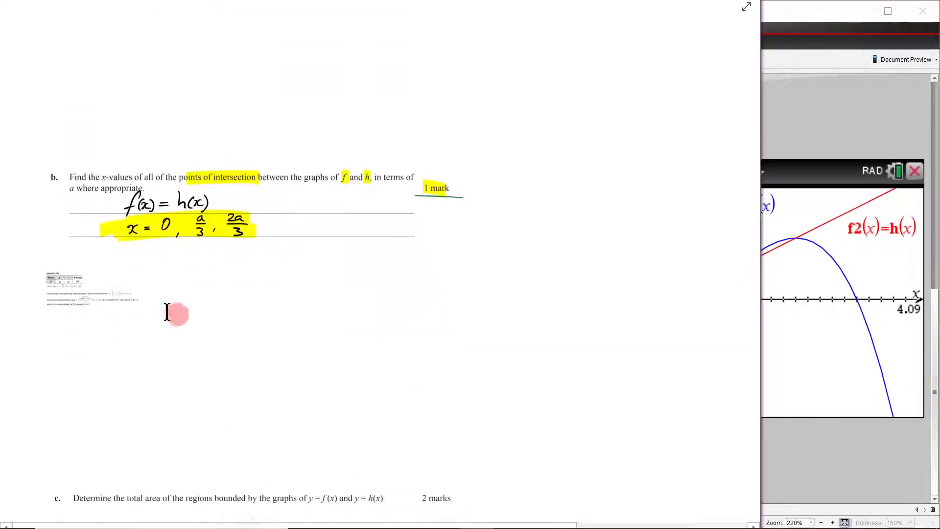
left_click(98, 304)
left_click_drag(141, 315, 572, 464)
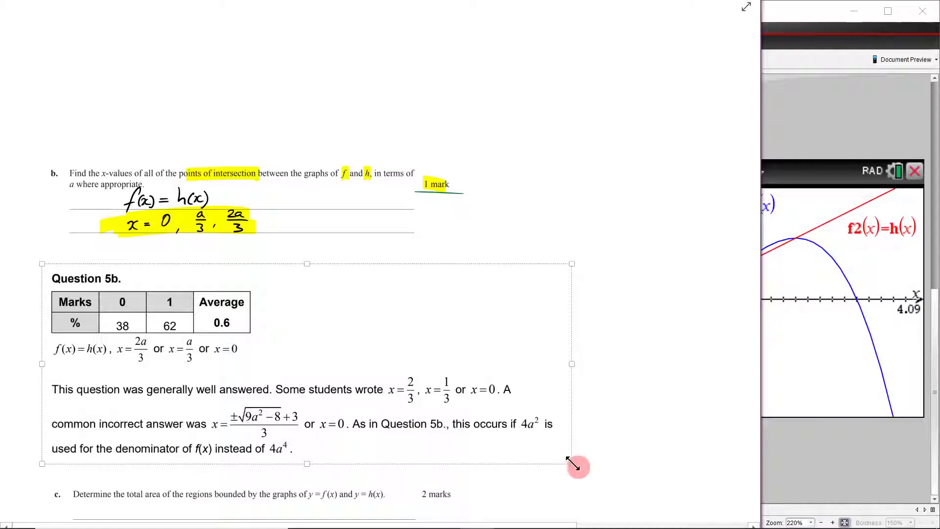
left_click_drag(571, 463, 222, 334)
scroll(255, 326, "up", 8)
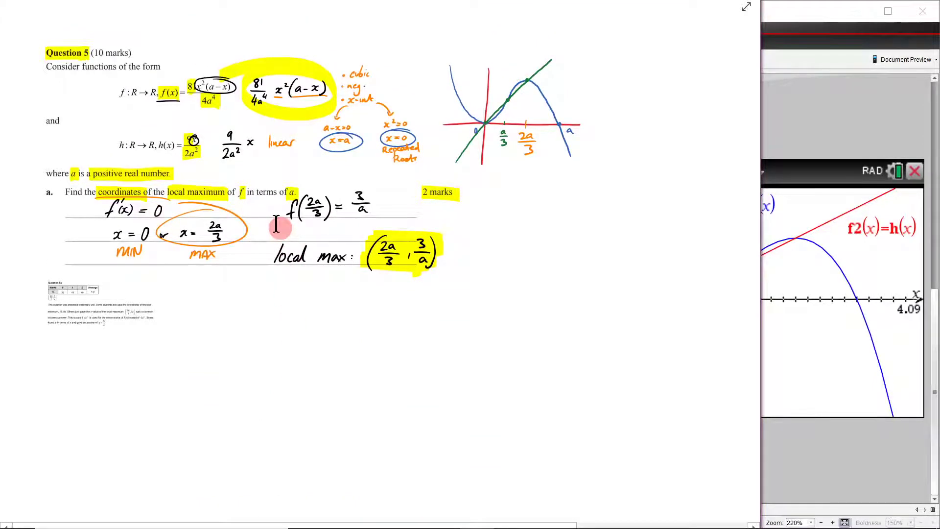
Read part c, shade the two regions between f and h in orange on the Question 5 sketch, and compare them with the TI-Nspire graph
scroll(269, 237, "down", 10)
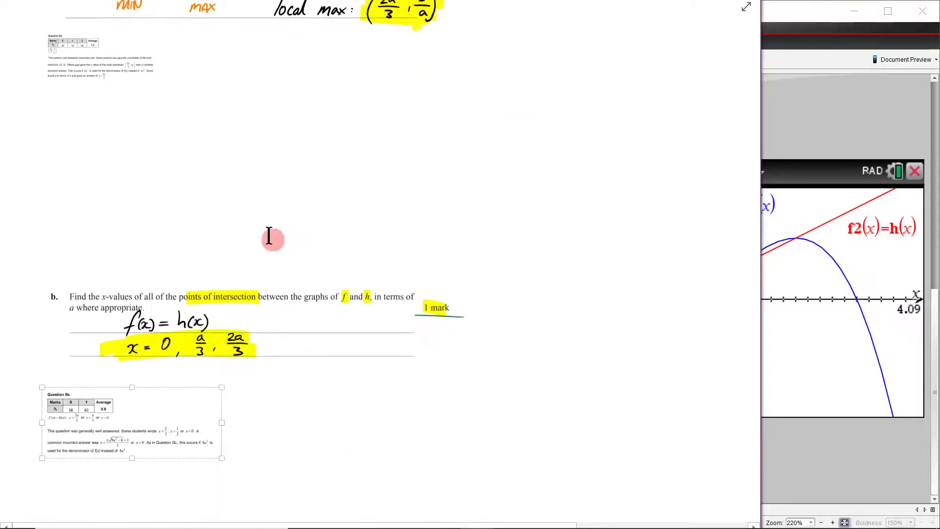
scroll(269, 237, "down", 3)
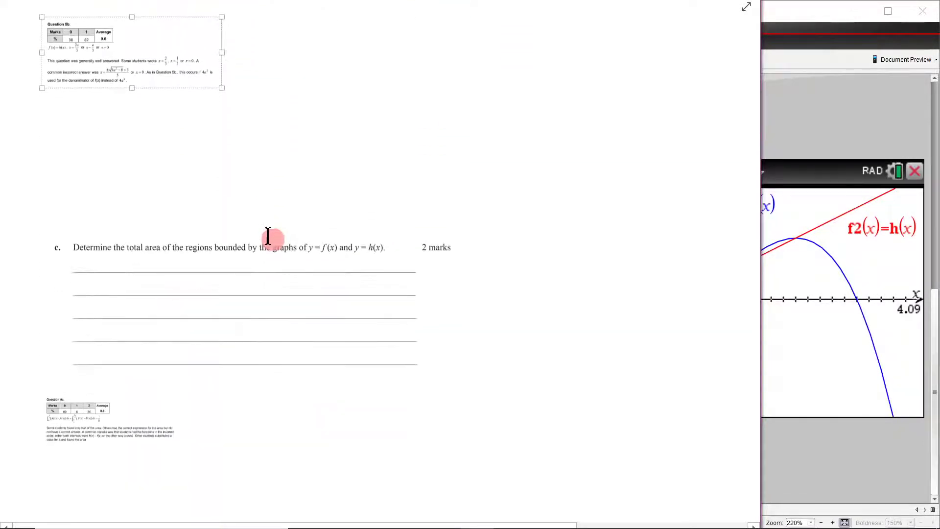
scroll(231, 212, "down", 3)
scroll(94, 147, "up", 4)
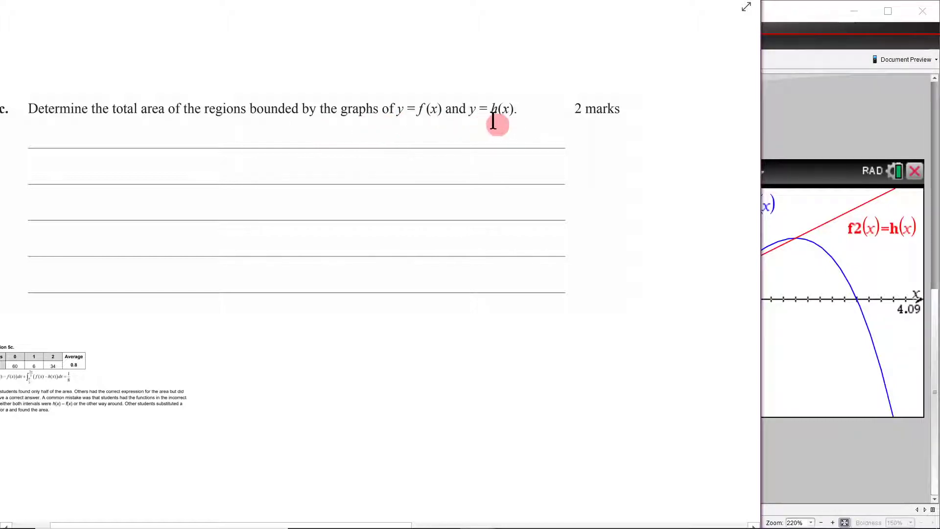
scroll(495, 157, "up", 15)
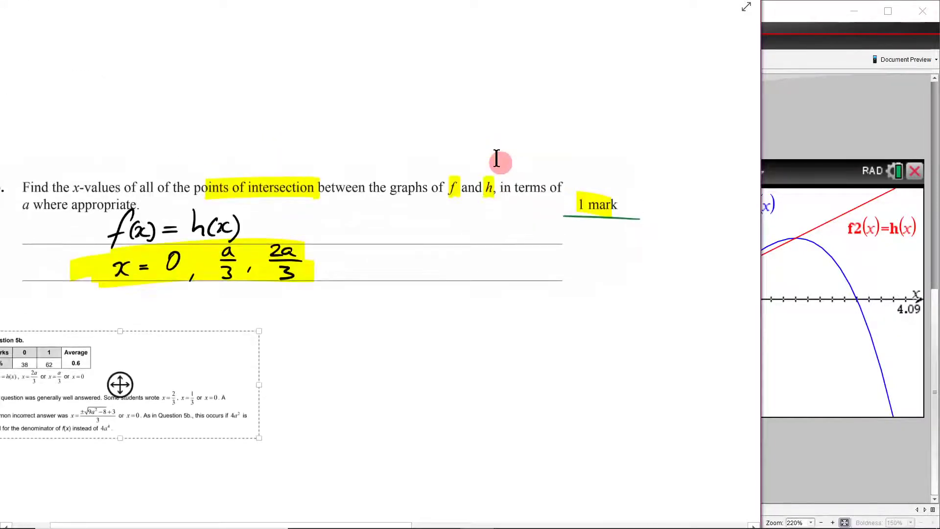
scroll(487, 177, "down", 2)
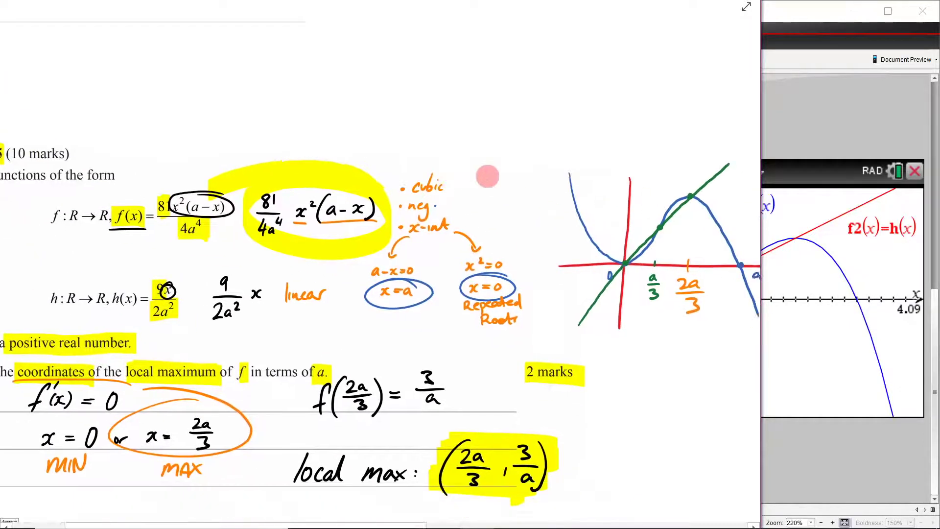
scroll(486, 176, "right", 8)
scroll(265, 99, "up", 2)
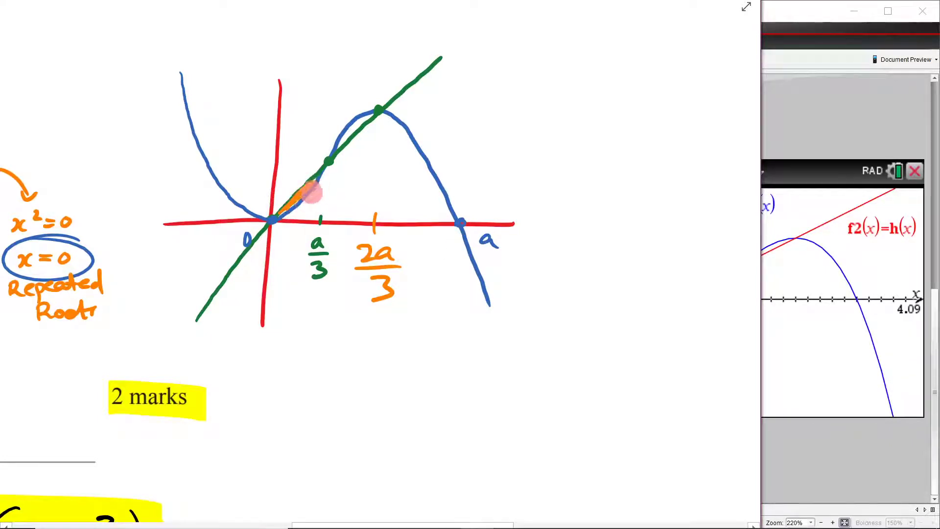
mouse_move(353, 123)
left_mouse_down()
mouse_move(342, 147)
mouse_move(372, 116)
left_mouse_up()
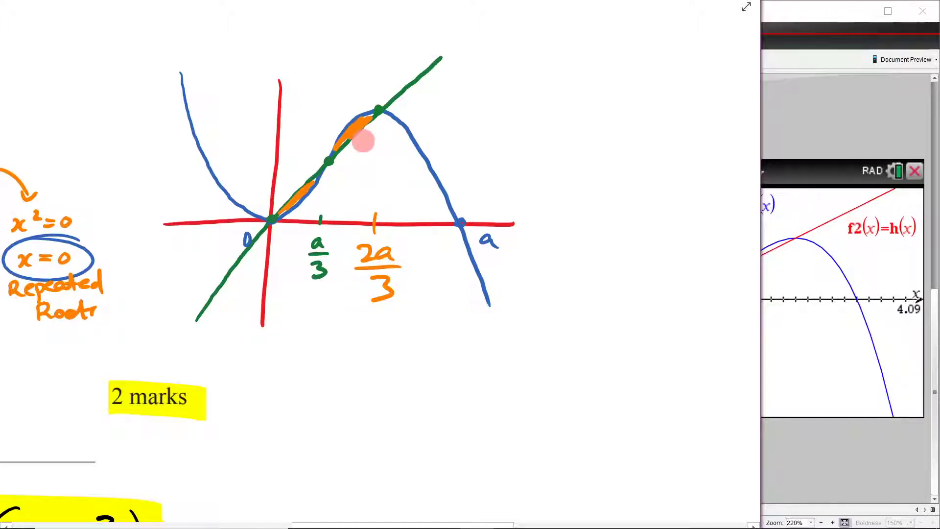
left_click(799, 356)
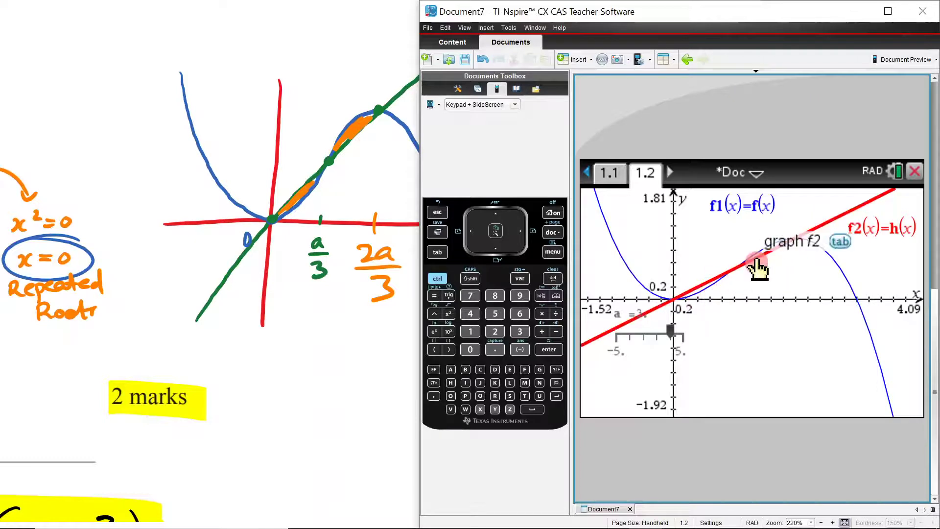
left_click(343, 361)
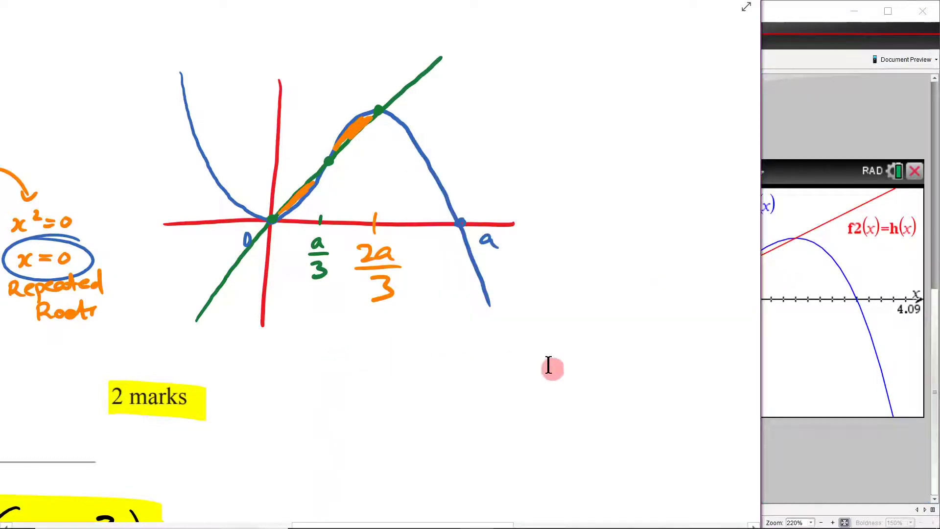
Cut the whole shaded sketch of f and h from beside part a and paste it just beside part c
mouse_move(550, 365)
left_mouse_down()
mouse_move(266, 151)
mouse_move(104, 49)
mouse_move(141, 51)
left_mouse_up()
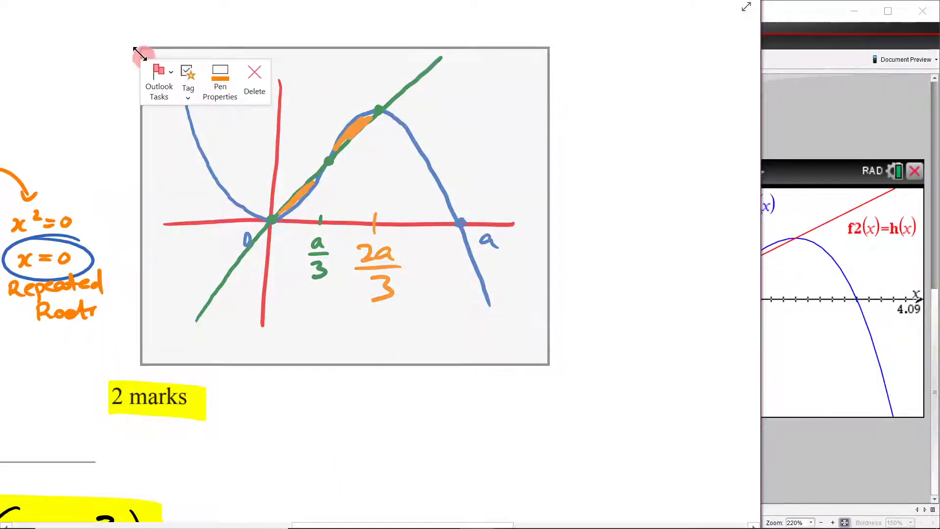
key("Delete")
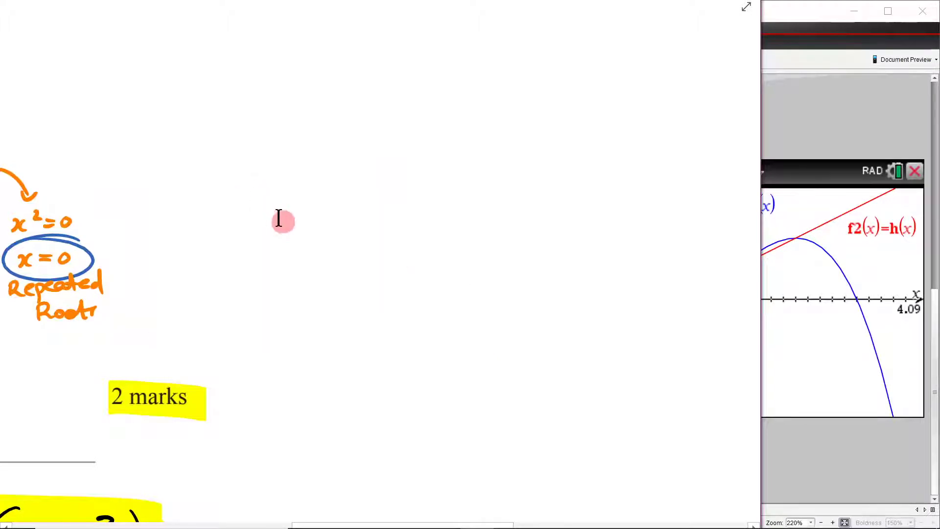
scroll(216, 189, "down", 3)
scroll(279, 191, "up", 3)
scroll(321, 311, "down", 10)
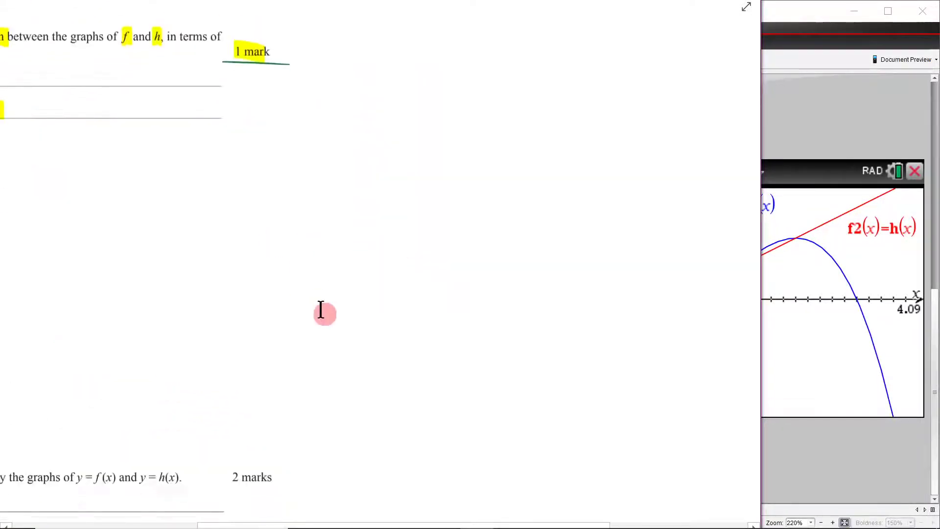
scroll(274, 302, "left", 5)
scroll(282, 301, "down", 2)
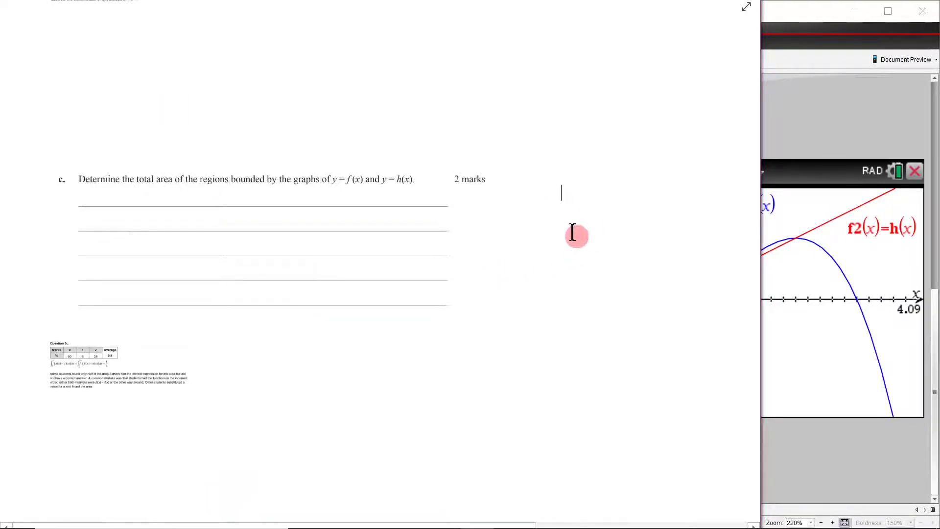
key("ctrl+v")
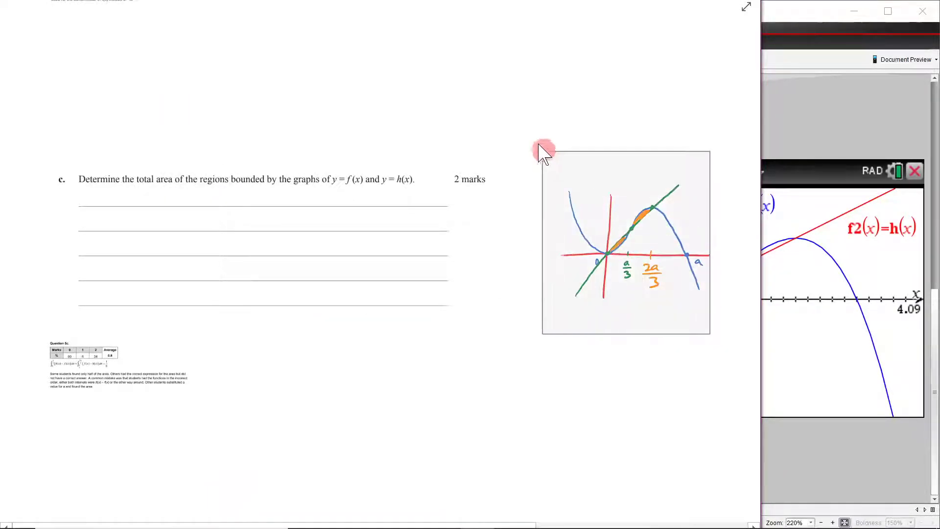
left_click(625, 263)
left_click_drag(625, 263, 576, 260)
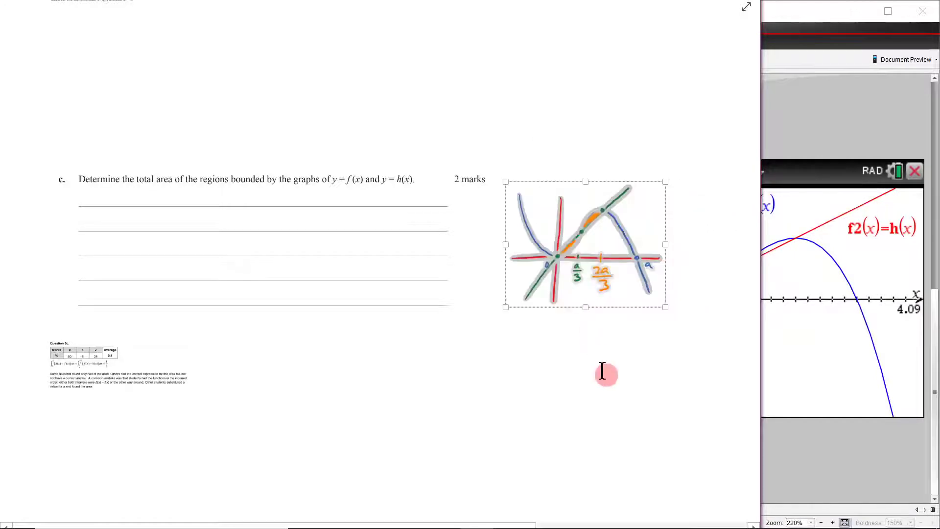
left_click(602, 372)
Handwrite "Area =" followed by an integral sign on the first answer lines of part c
scroll(218, 355, "up", 5)
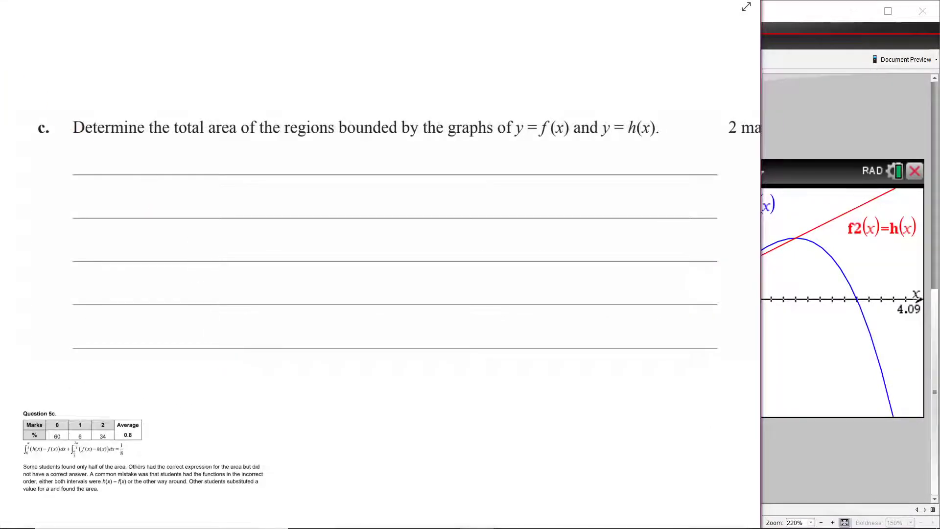
mouse_move(124, 212)
left_mouse_down()
mouse_move(141, 186)
mouse_move(142, 213)
left_mouse_up()
mouse_move(126, 200)
left_mouse_down()
mouse_move(156, 194)
mouse_move(170, 209)
mouse_move(197, 209)
mouse_move(231, 196)
left_mouse_up()
left_click_drag(216, 205, 233, 204)
scroll(249, 203, "down", 3)
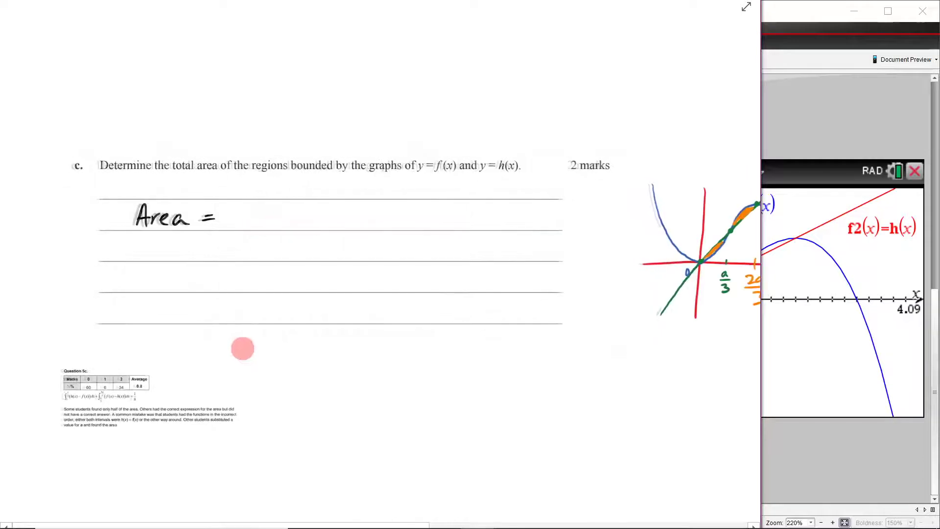
scroll(336, 285, "right", 2)
left_click_drag(186, 190, 163, 237)
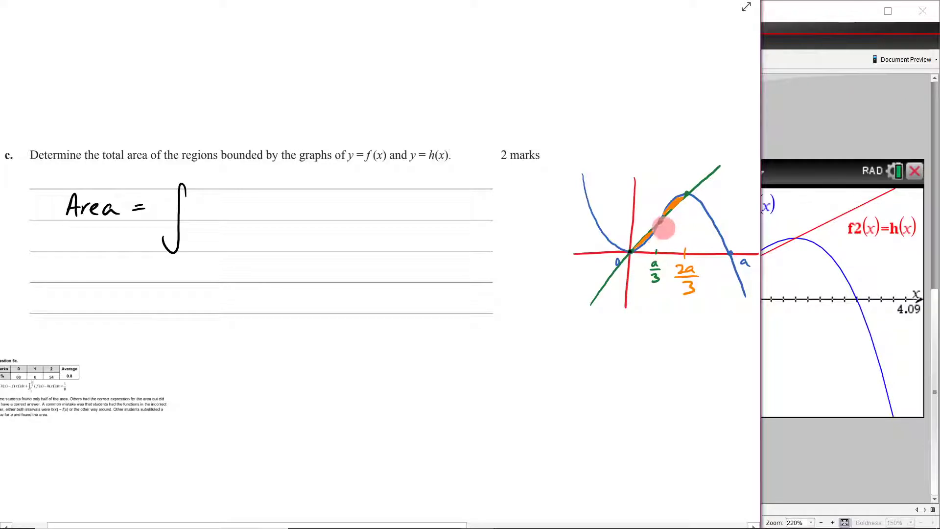
Mark the intersections at 0 and a/3 in black on the sketch and write 0 and a/3 as the integral's limits
scroll(663, 228, "up", 3)
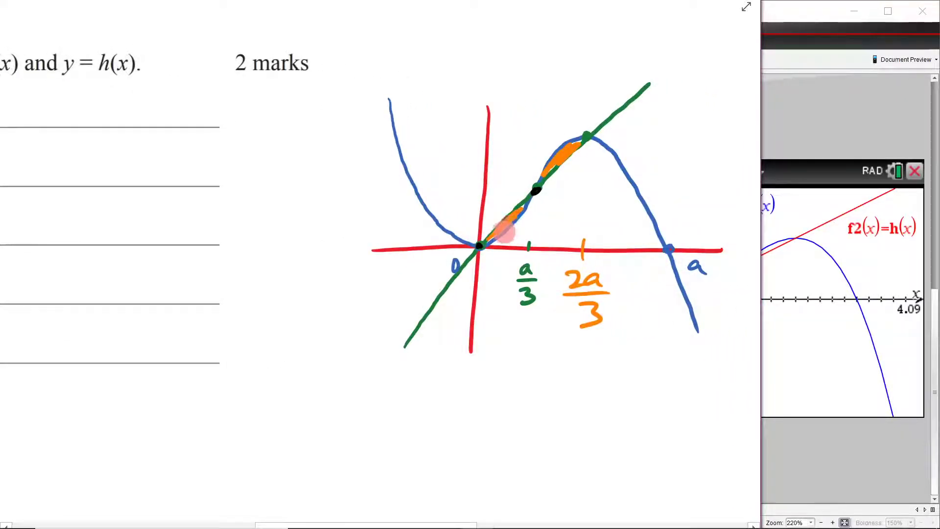
scroll(497, 216, "left", 5)
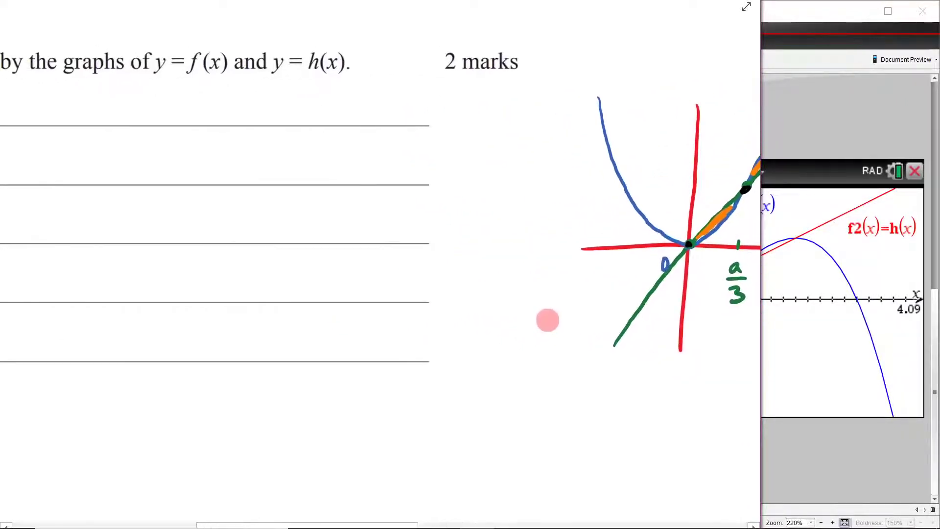
scroll(635, 334, "left", 5)
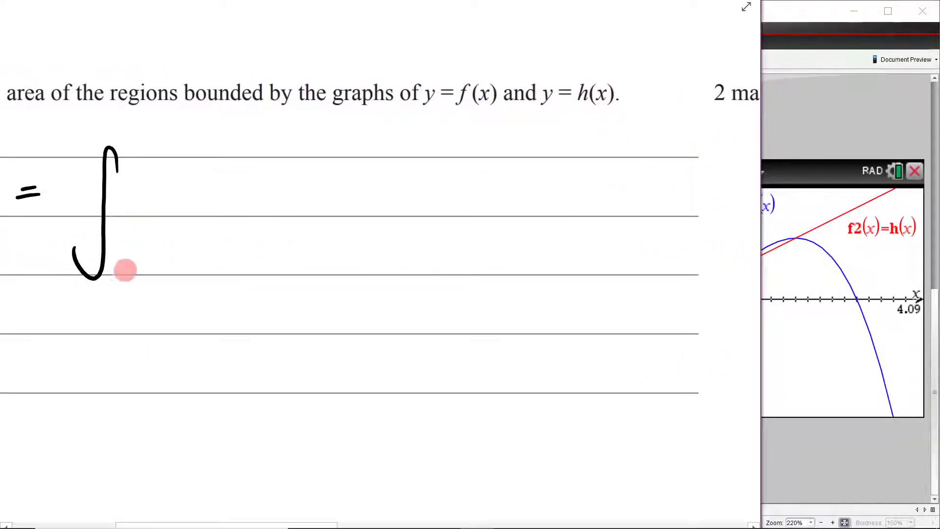
left_click_drag(124, 280, 121, 274)
left_click_drag(133, 151, 155, 149)
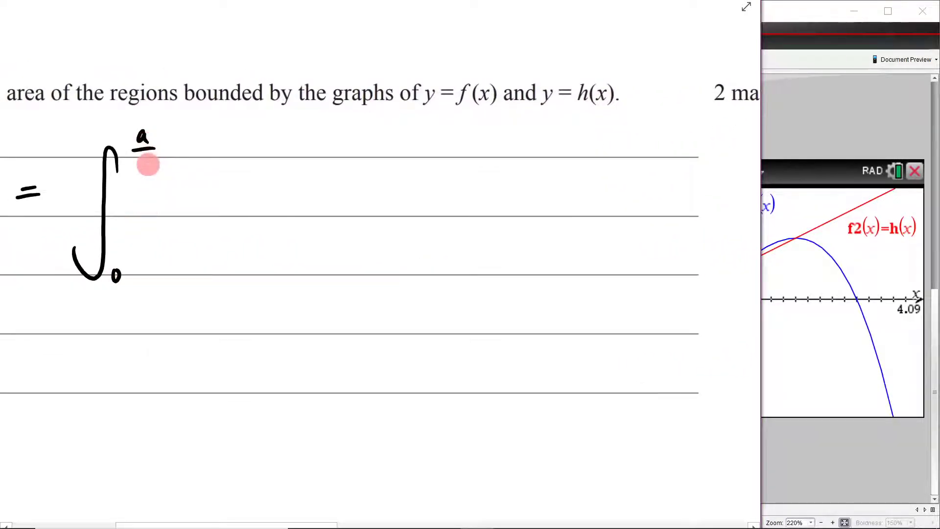
Label the line h(x) in green and the cubic f(x) in blue on the part c sketch
scroll(151, 177, "right", 10)
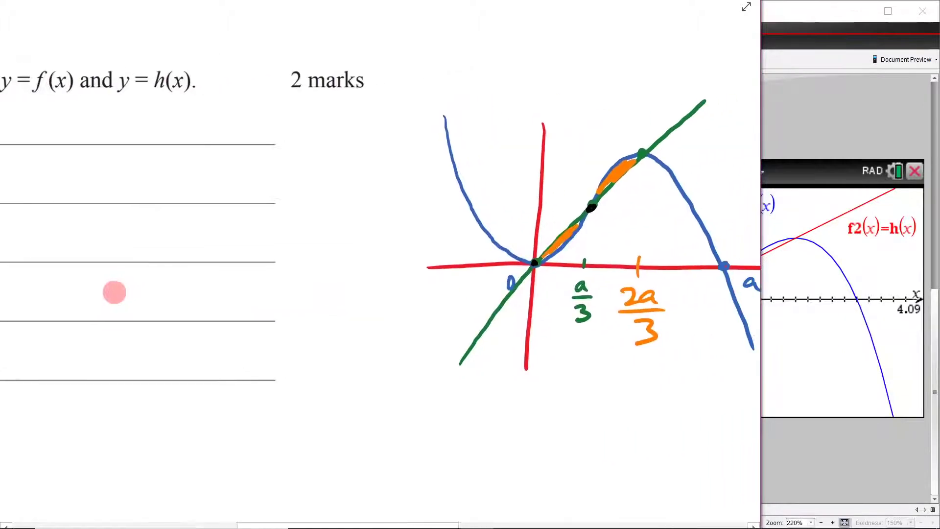
scroll(299, 268, "right", 4)
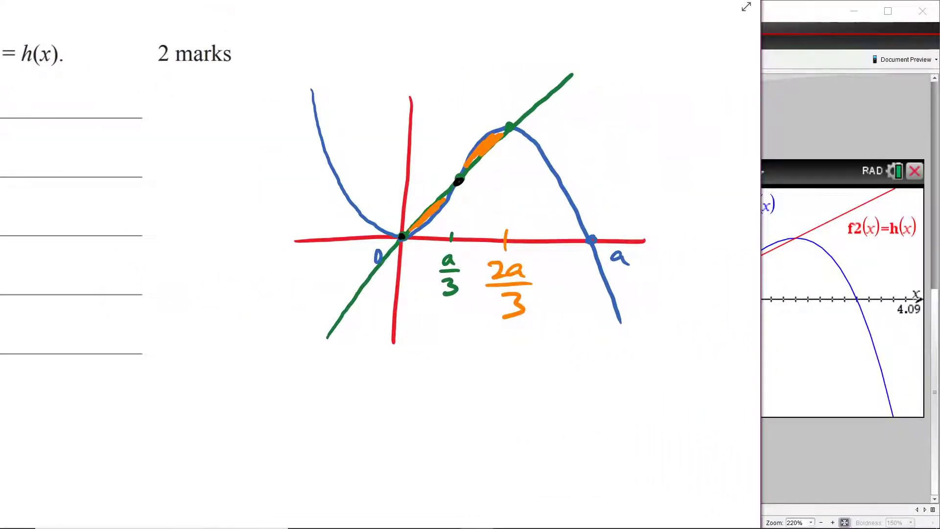
mouse_move(589, 49)
left_mouse_down()
mouse_move(599, 72)
mouse_move(633, 79)
left_mouse_up()
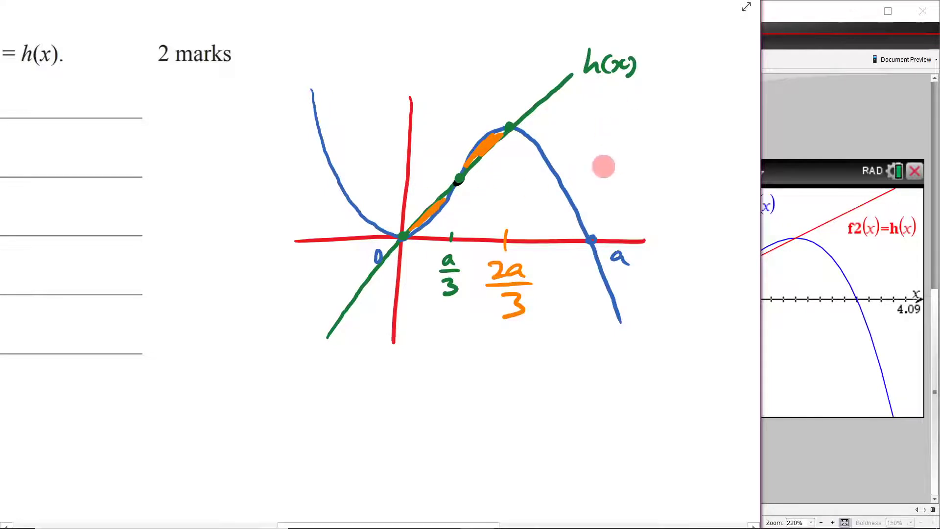
left_click_drag(602, 145, 585, 183)
left_click_drag(580, 174, 607, 171)
Write the first integrand (h(x) − f(x)) dx, followed by a plus sign and a second integral sign
scroll(619, 181, "down", 10)
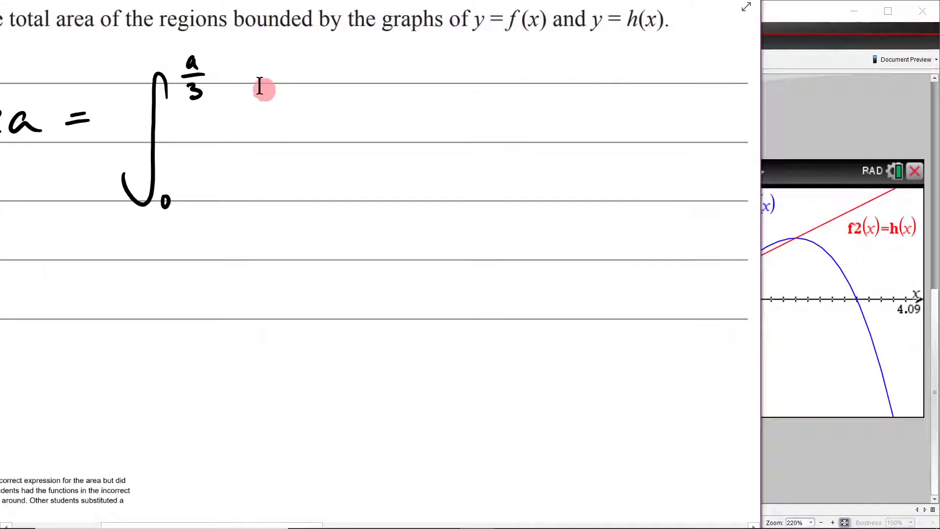
left_click_drag(248, 82, 226, 144)
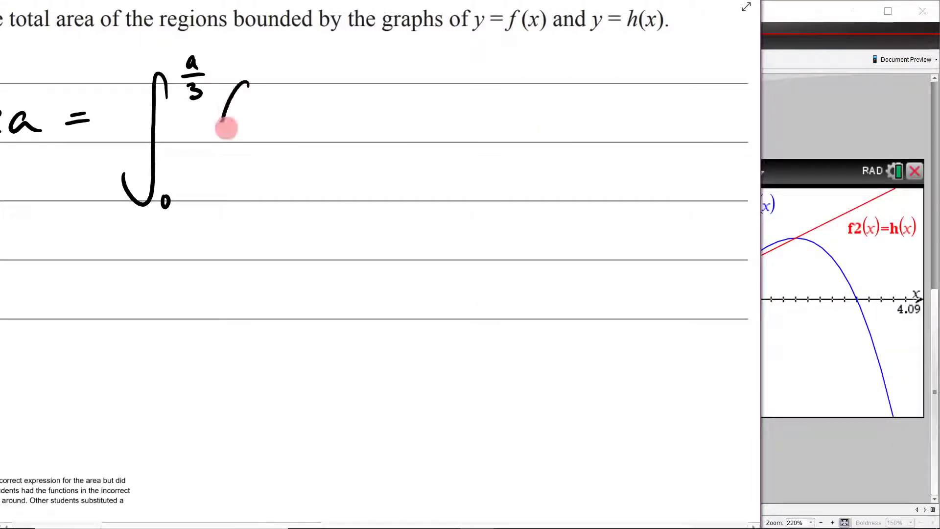
mouse_move(247, 101)
left_mouse_down()
mouse_move(260, 135)
mouse_move(317, 132)
mouse_move(348, 118)
mouse_move(354, 131)
mouse_move(413, 139)
mouse_move(478, 126)
mouse_move(510, 176)
mouse_move(489, 177)
left_mouse_up()
Write the second integral's limits as a/3 below and 2a/3 above, matching the second shaded region
scroll(465, 138, "right", 10)
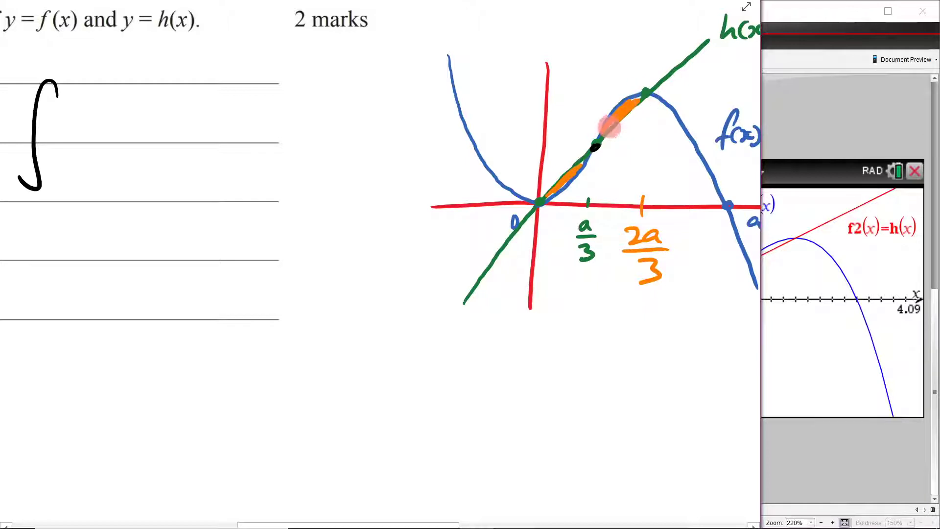
scroll(462, 226, "left", 5)
mouse_move(267, 82)
left_mouse_down()
mouse_move(296, 97)
mouse_move(277, 115)
left_mouse_up()
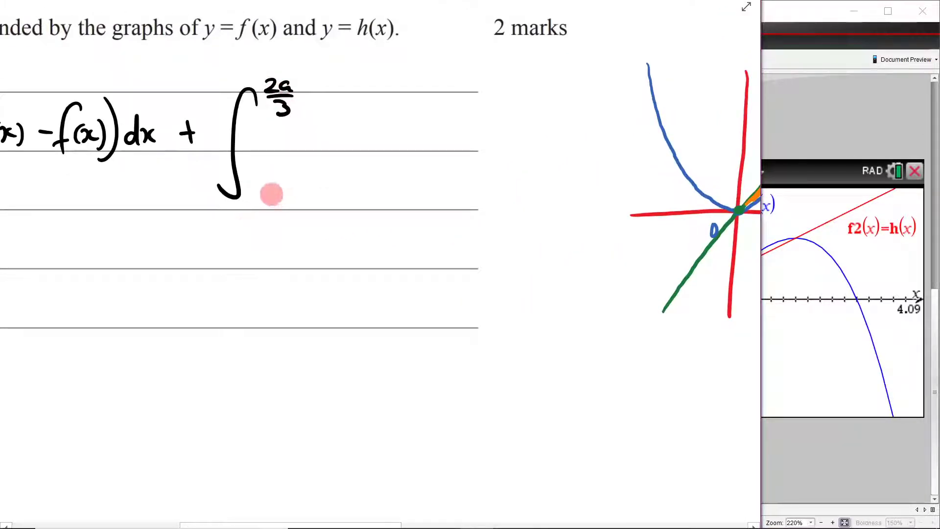
scroll(260, 185, "right", 5)
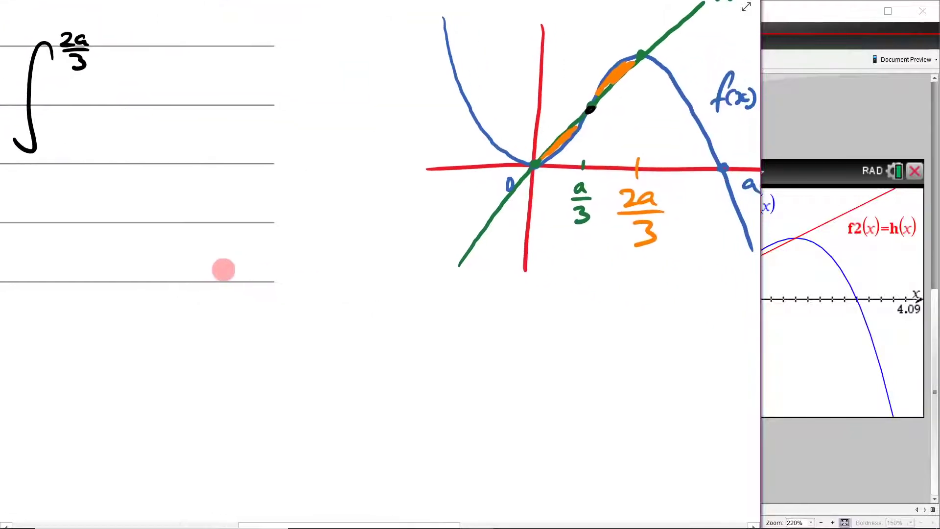
scroll(223, 269, "left", 9)
mouse_move(428, 168)
left_mouse_down()
mouse_move(438, 184)
mouse_move(419, 208)
left_mouse_up()
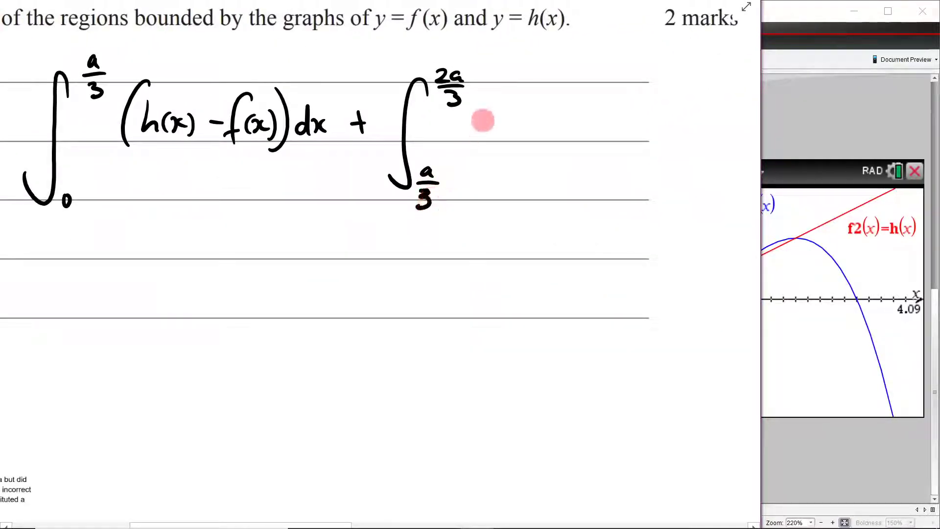
Write the second integrand (f(x) − h(x)) dx and end the area expression with an equals sign
mouse_move(497, 90)
left_mouse_down()
mouse_move(473, 143)
mouse_move(489, 142)
left_mouse_up()
mouse_move(484, 128)
left_mouse_down()
mouse_move(534, 125)
mouse_move(536, 136)
mouse_move(590, 131)
left_mouse_up()
mouse_move(601, 116)
left_mouse_down()
mouse_move(620, 122)
mouse_move(611, 142)
left_mouse_up()
left_click_drag(622, 88, 610, 143)
left_click_drag(652, 120, 644, 137)
mouse_move(657, 102)
left_mouse_down()
mouse_move(659, 137)
mouse_move(675, 136)
left_mouse_up()
left_click_drag(673, 121, 659, 138)
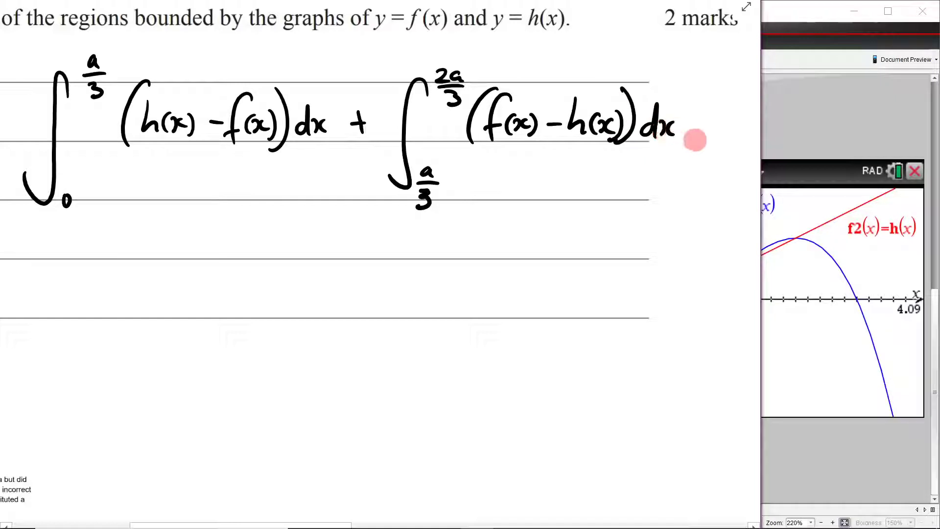
scroll(304, 373, "down", 3)
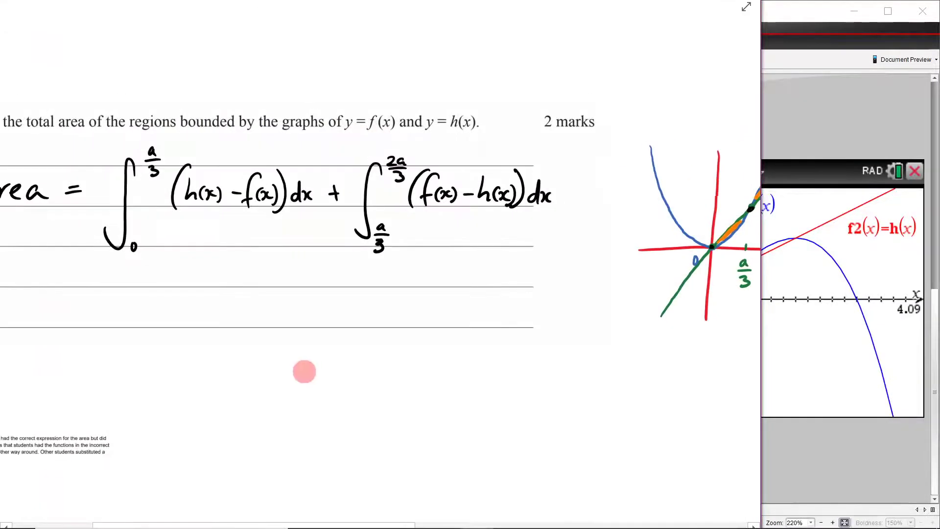
left_click_drag(566, 193, 579, 192)
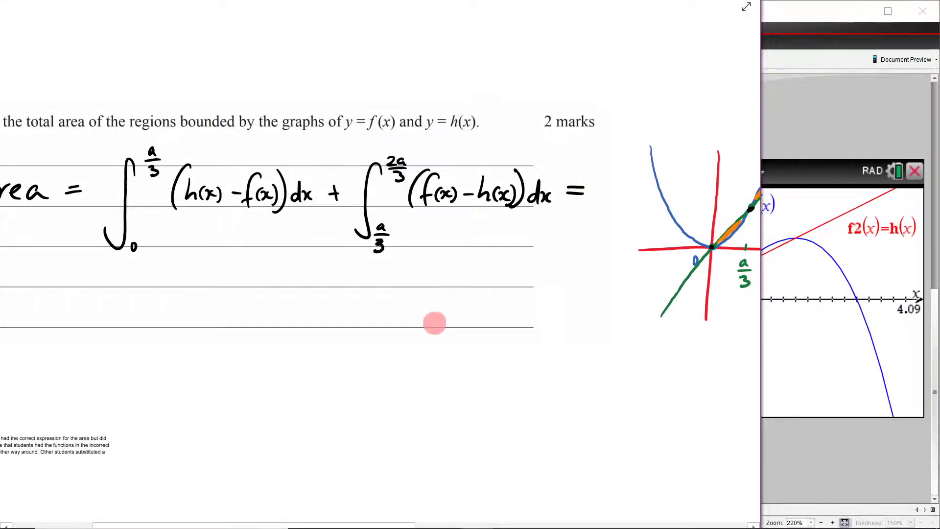
scroll(429, 320, "down", 2)
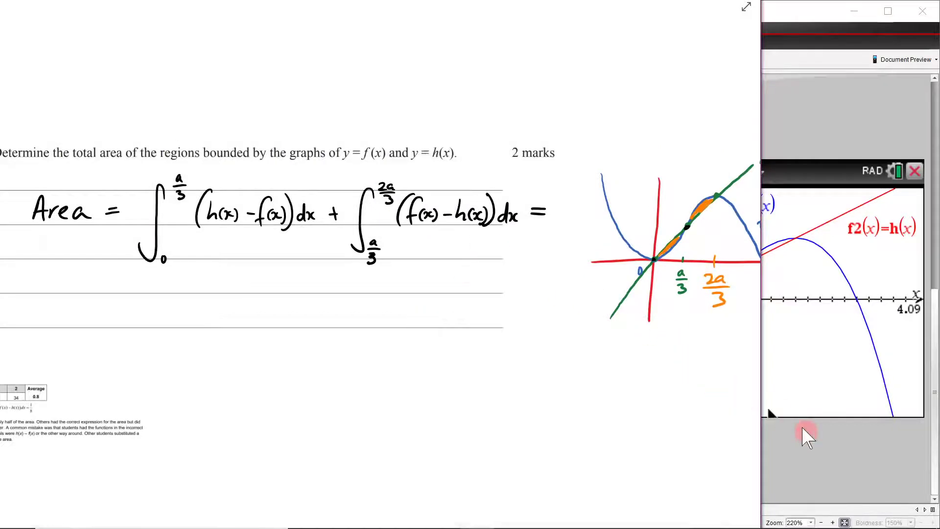
Switch to the TI-Nspire software's calculator page 1.1 and run DelVar a to clear the variable a
left_click(783, 422)
left_click(608, 174)
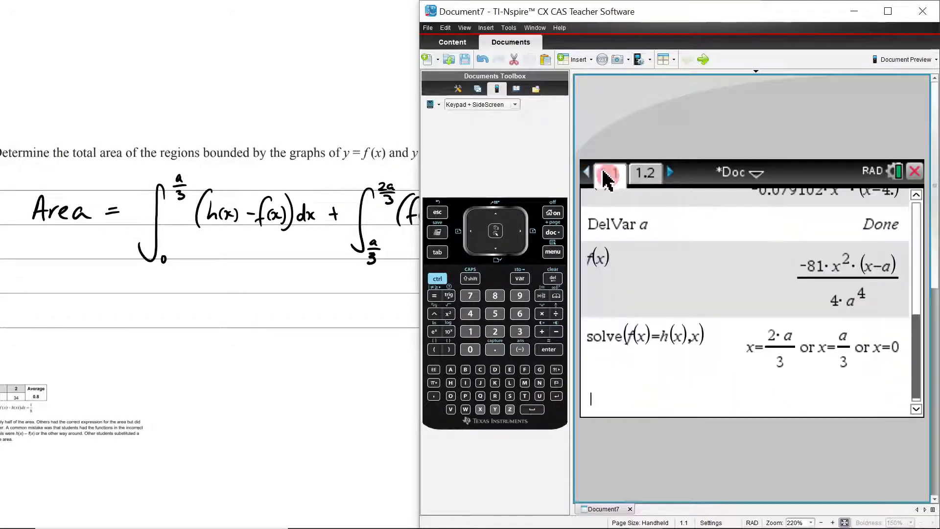
left_click(553, 251)
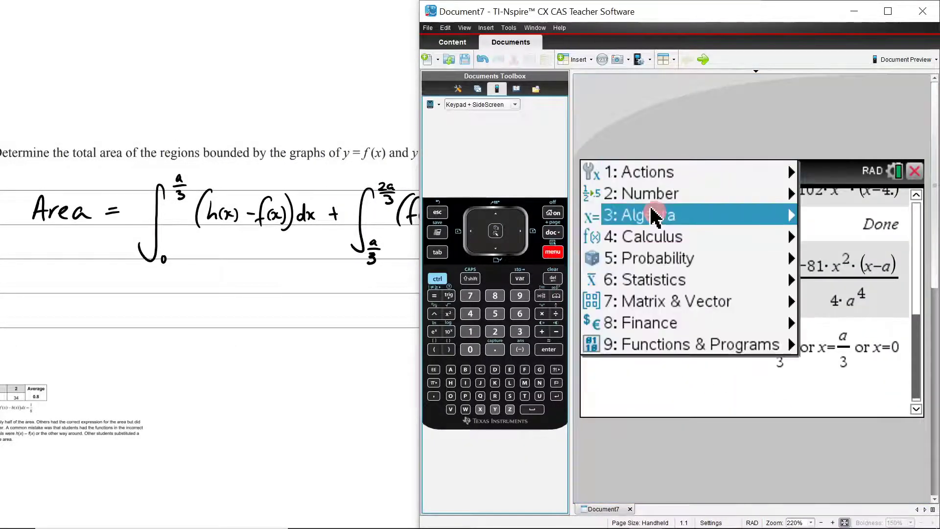
left_click(648, 175)
left_click(819, 223)
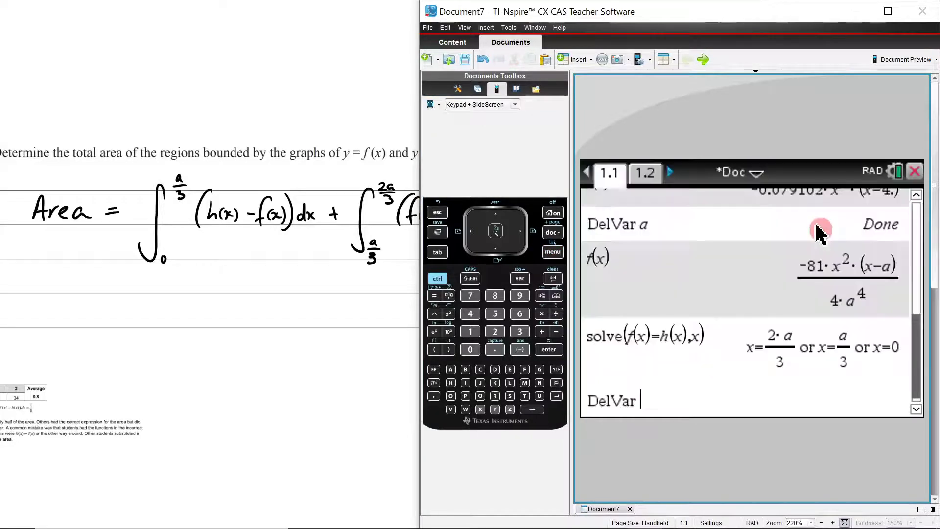
type("a")
left_click(842, 309)
key("Return")
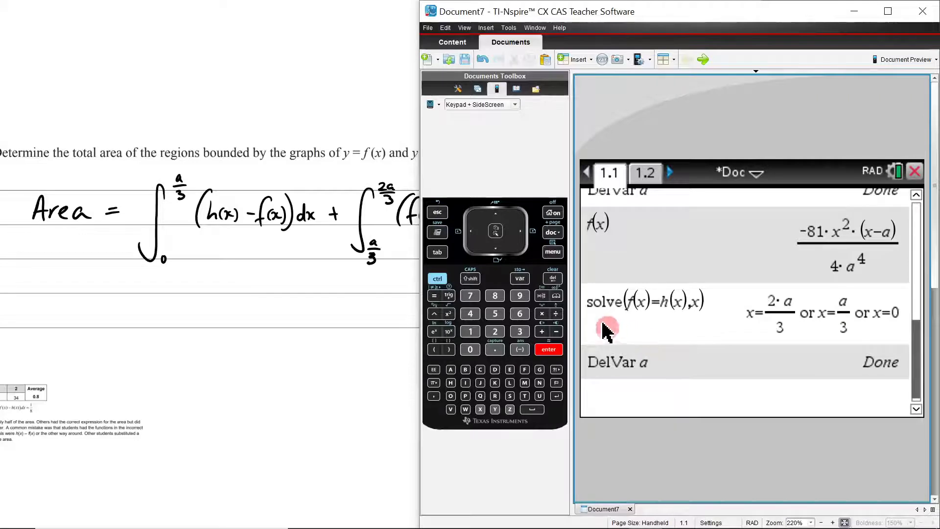
Insert a definite integral on the calculator page with lower limit 0 and upper limit a/3
left_click(470, 278)
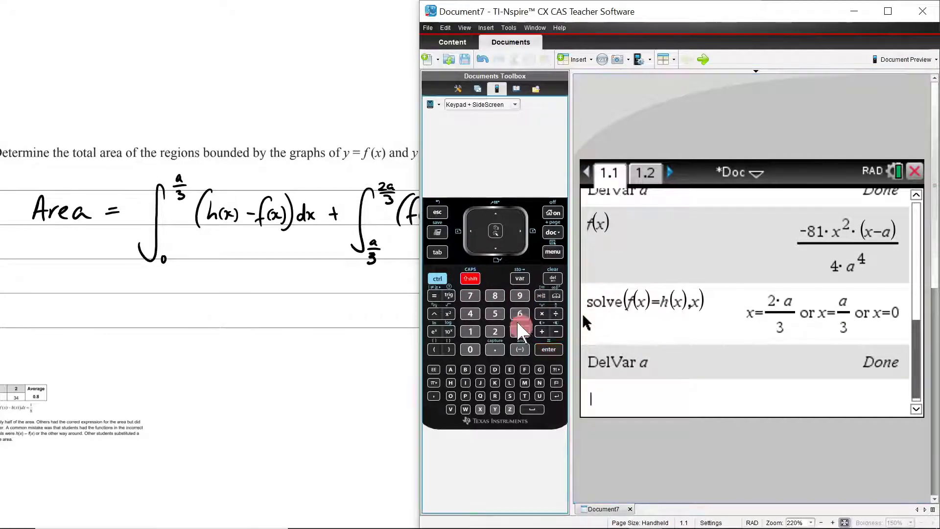
left_click(540, 331)
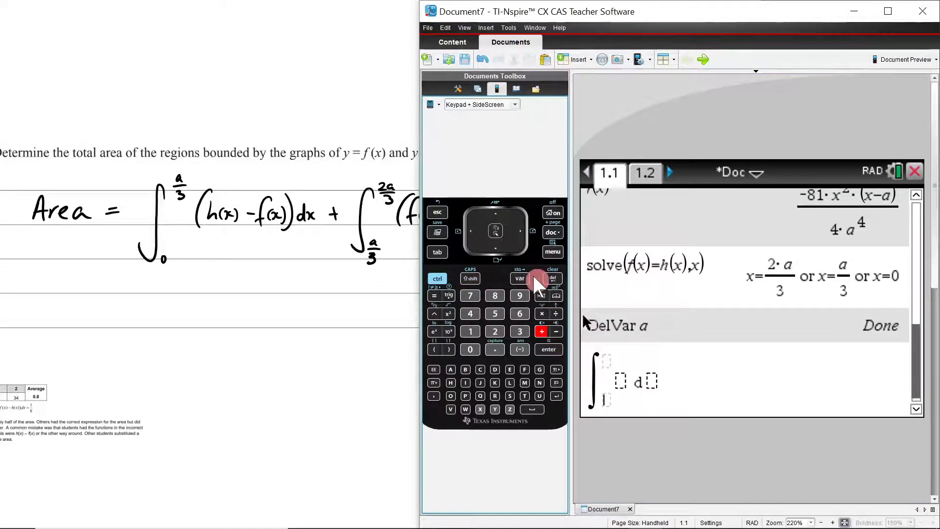
type("0")
key("Up")
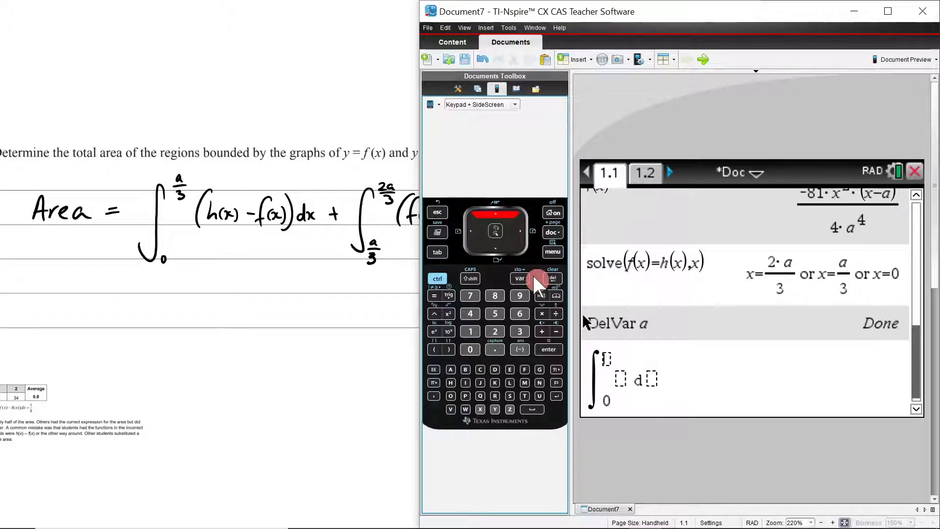
type("a/3")
key("Right")
Enter (h(x)−f(x)) as the first integral's integrand with x as the integration variable
type("h(x")
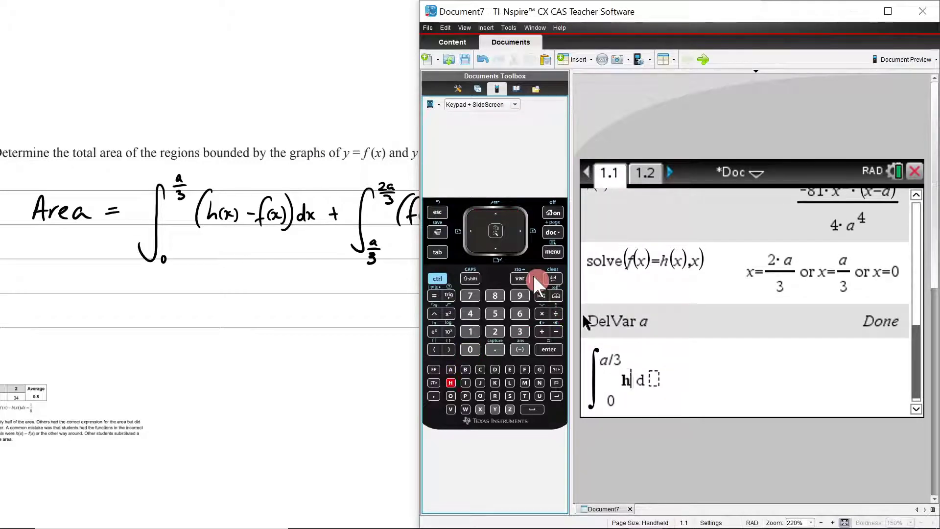
type("))-")
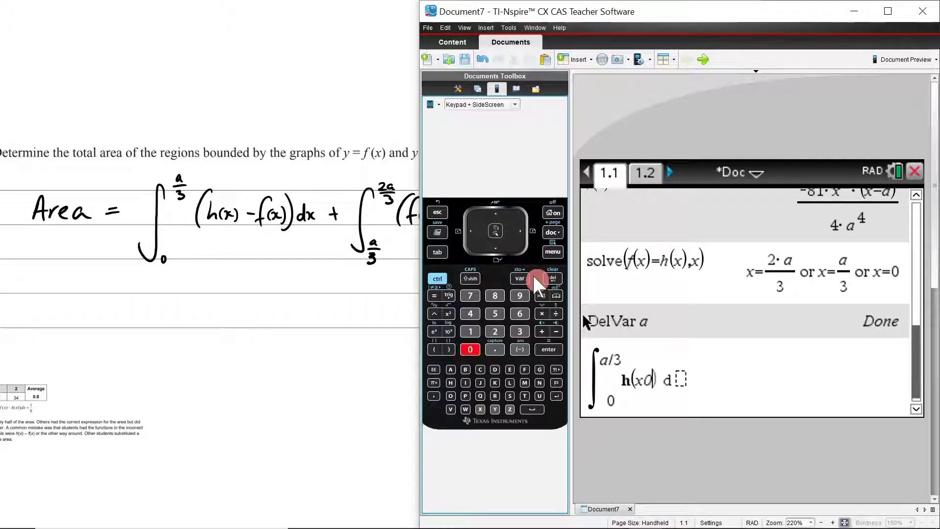
type("f(x(")
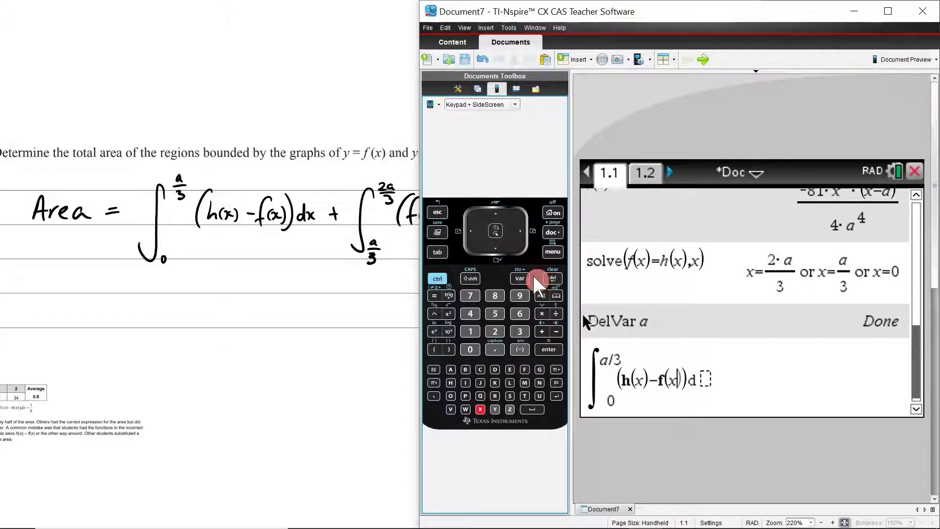
key("BackSpace")
key("Right")
type("x")
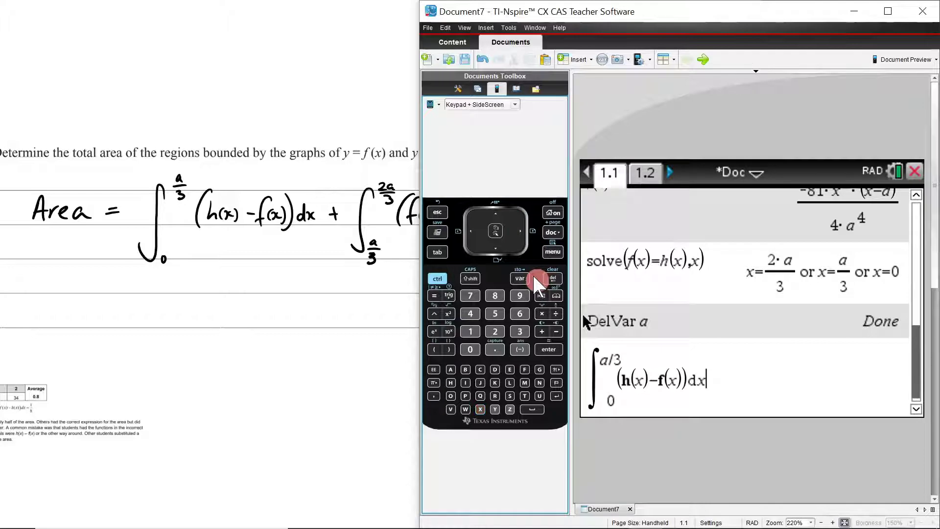
Add a plus sign outside the first integral, followed by a second definite integral template
type("+")
key("BackSpace")
key("Right")
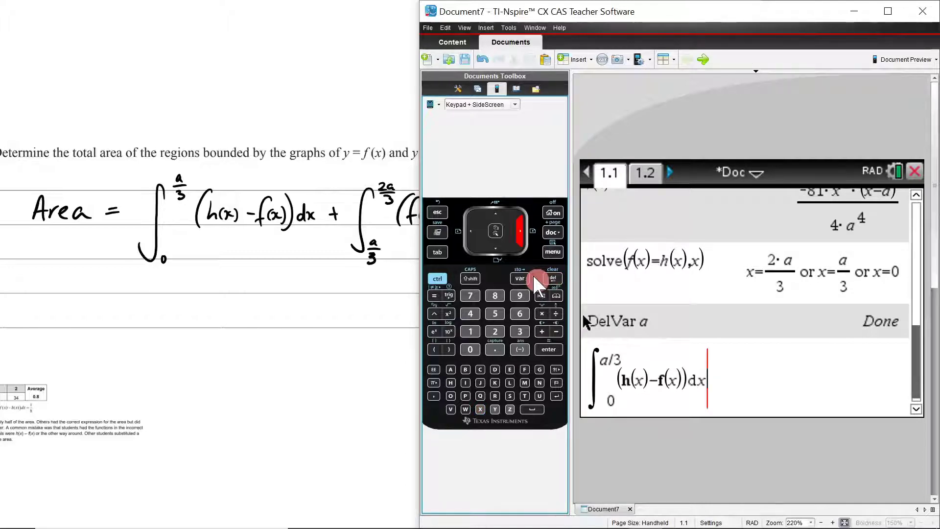
type("+")
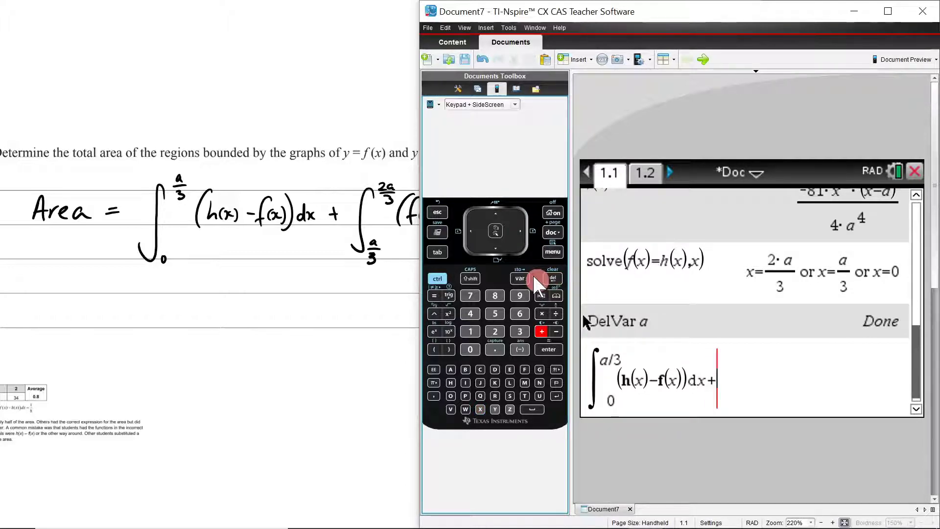
left_click(541, 329)
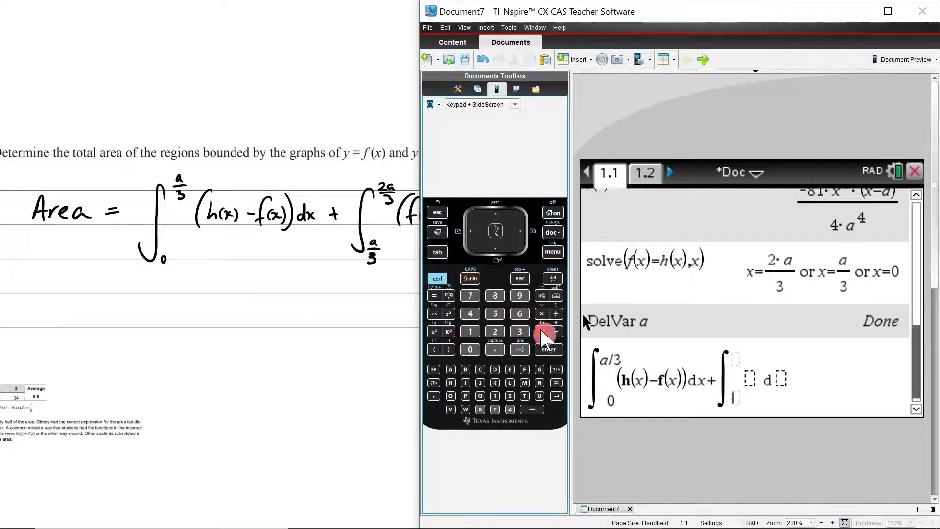
Set the second integral's limits to a/3 below and 2a/3 above
type("1/3")
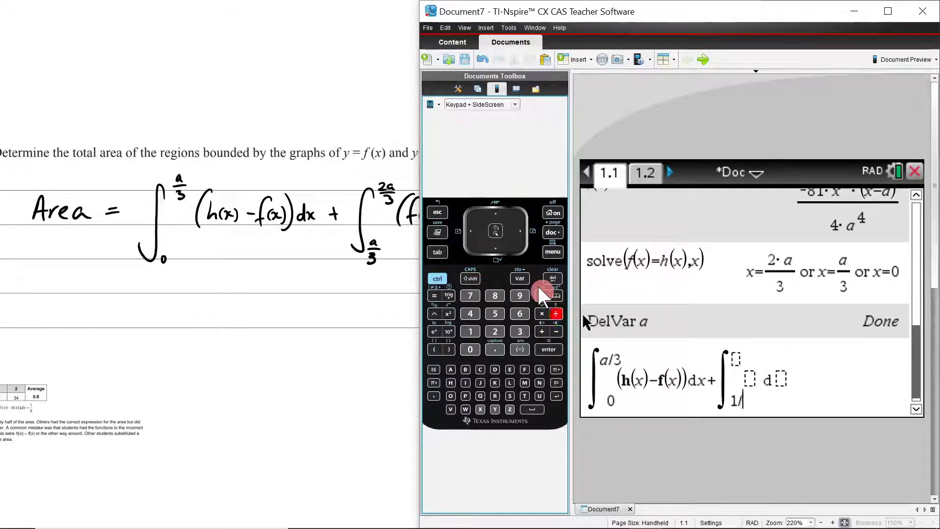
key("Left")
key("Left")
key("BackSpace")
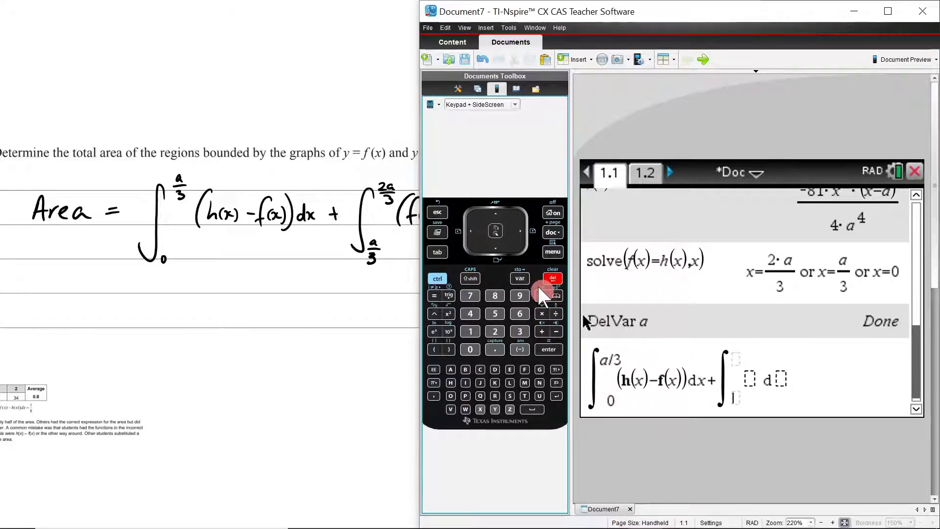
type("a")
key("Right")
key("Right")
key("Up")
type("2a/3")
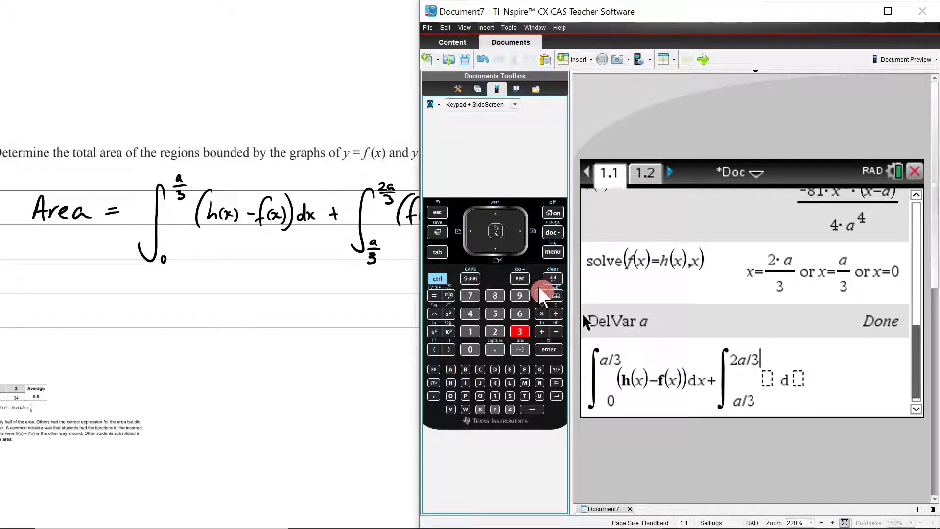
Enter (f(x)−h(x)) dx in the second integral and evaluate the sum of both integrals
key("Right")
type("f(x)−")
type(")-h(x))d")
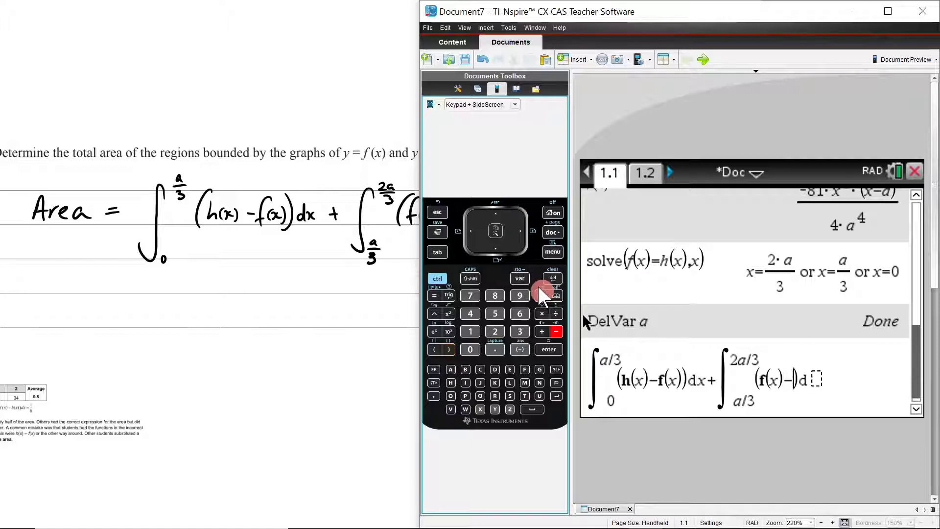
type("x")
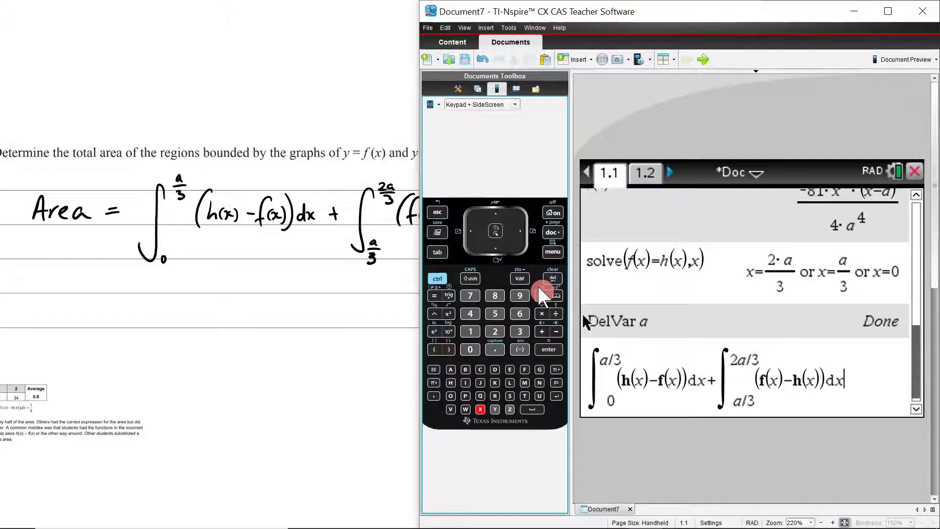
key("Return")
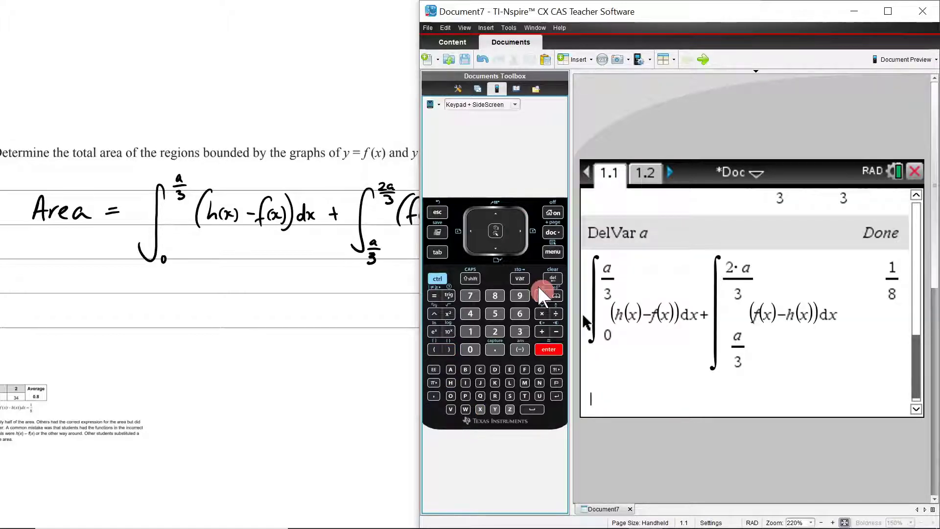
Return to the handwritten notes and write 1/8 after the equals sign of the area expression
left_click(337, 368)
left_click_drag(566, 182, 580, 206)
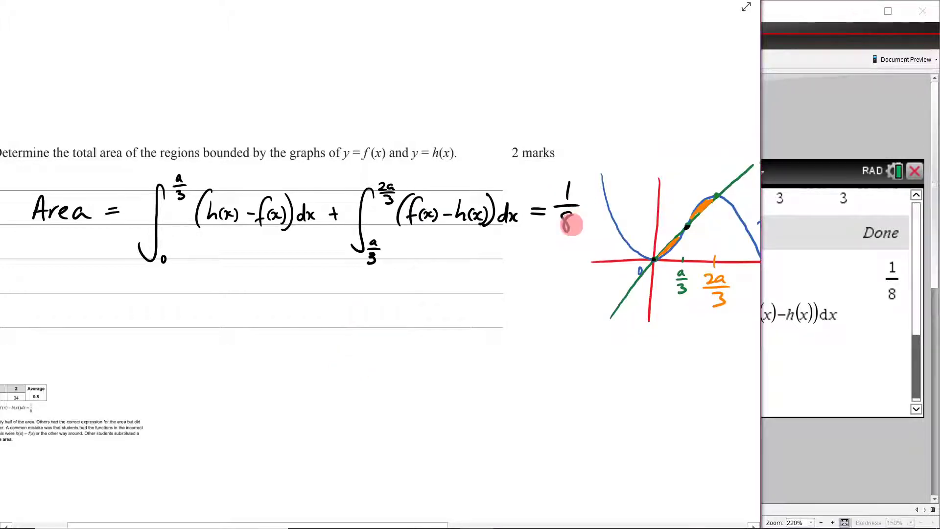
left_click_drag(572, 225, 568, 216)
Circle "the total area of" in the part c question and write the final answer "1/8 units squared" below the working
scroll(300, 311, "left", 3)
mouse_move(256, 147)
left_mouse_down()
mouse_move(183, 147)
mouse_move(201, 138)
left_mouse_up()
mouse_move(341, 290)
left_mouse_down()
mouse_move(349, 313)
mouse_move(330, 315)
left_mouse_up()
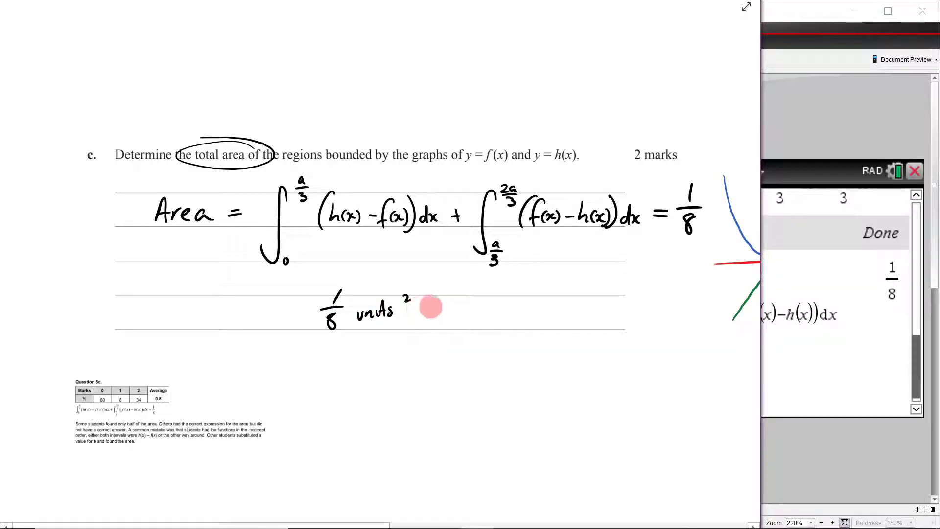
key("ctrl+z")
mouse_move(419, 308)
left_mouse_down()
mouse_move(428, 342)
mouse_move(443, 321)
left_mouse_up()
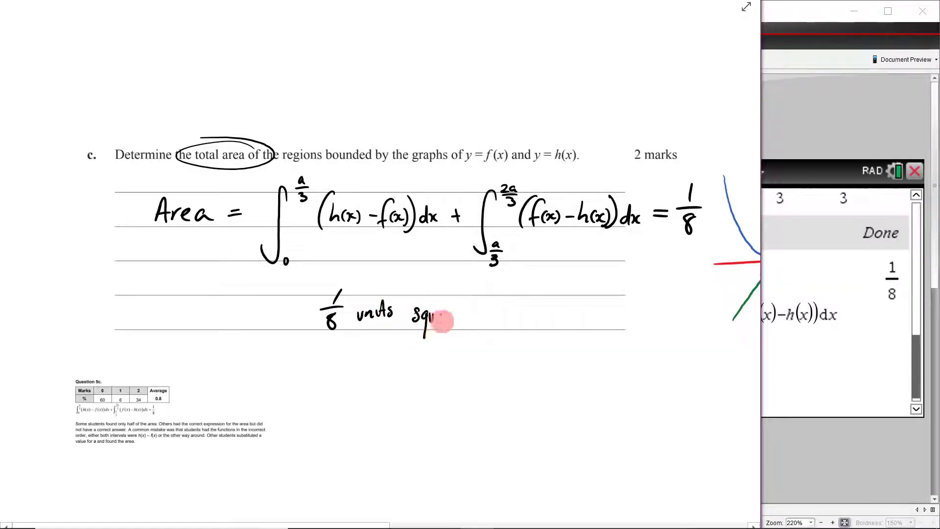
Enlarge the Question 5c assessment report image below the answer so its marks table and comments are readable
scroll(484, 322, "down", 4)
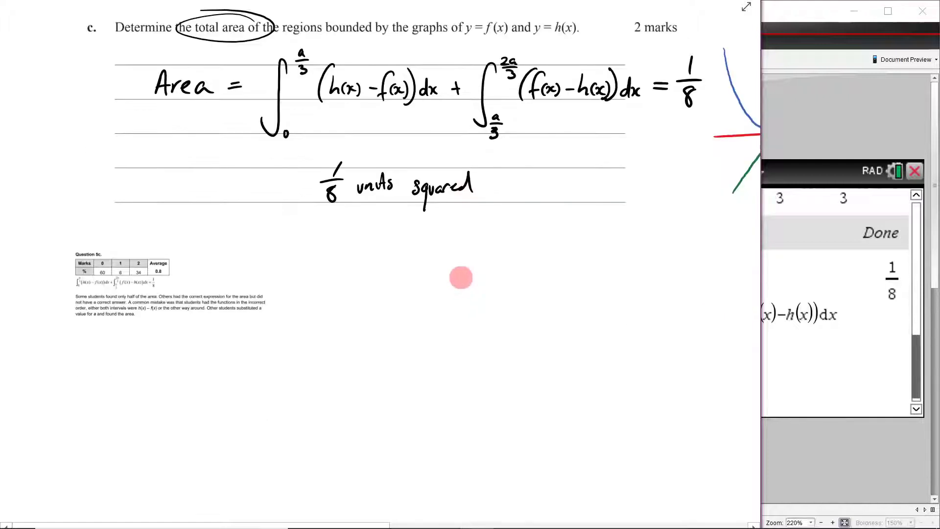
scroll(422, 281, "up", 3)
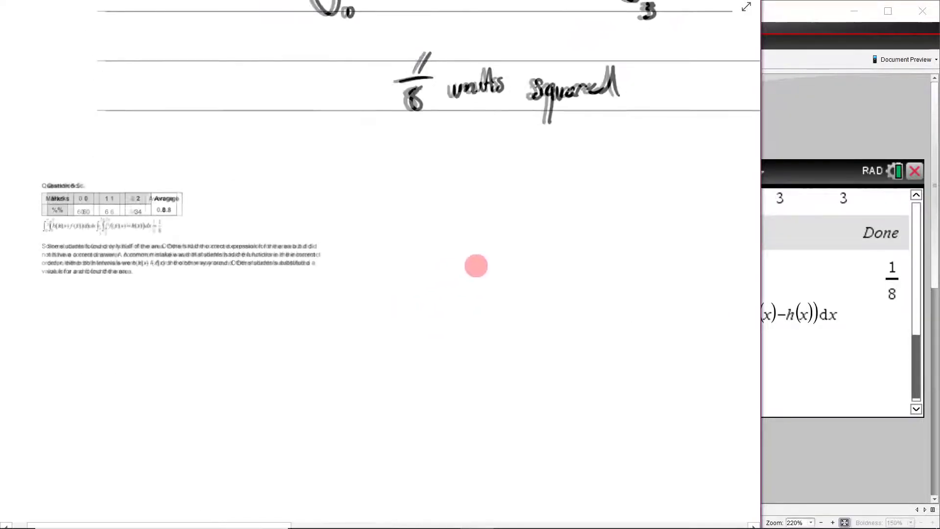
left_click(296, 256)
left_click_drag(320, 277, 594, 421)
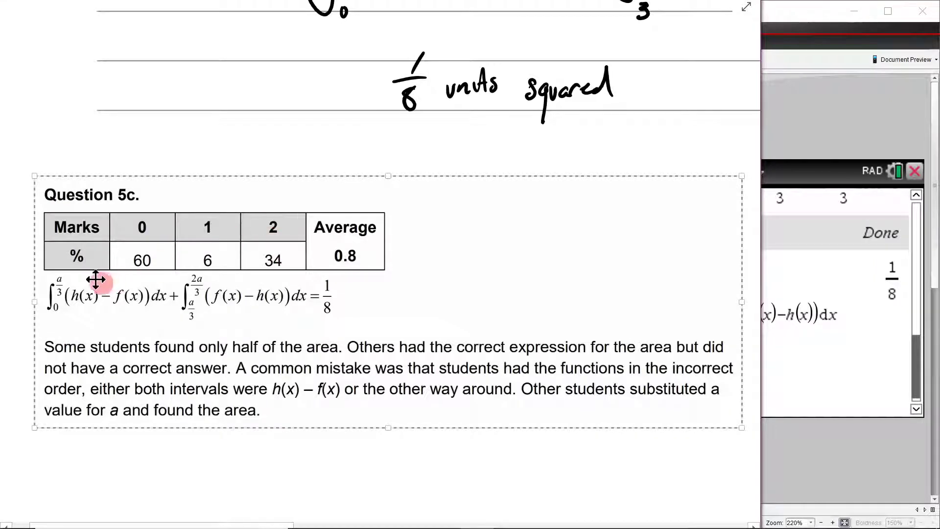
Enlarge the Question 5c report image further and compare its comments with the working and the sketch's shaded regions
scroll(171, 304, "up", 5)
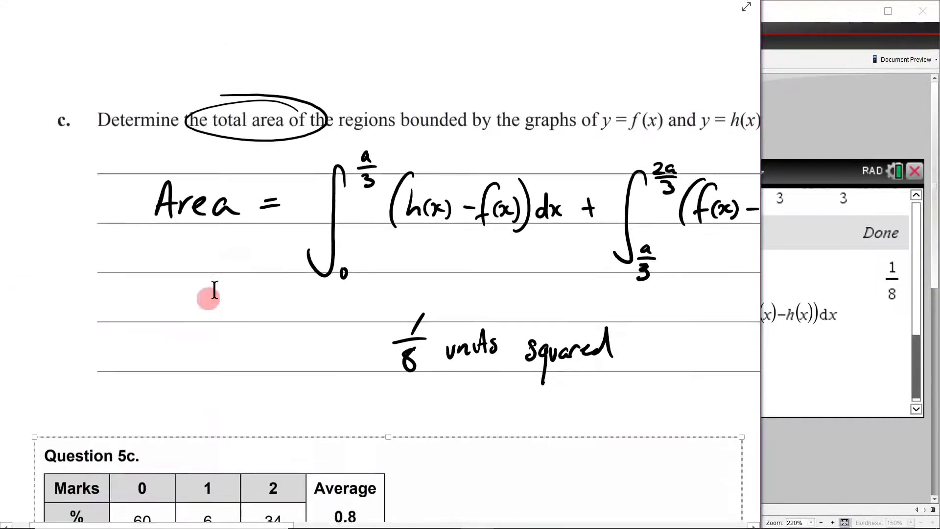
scroll(336, 300, "down", 5)
scroll(337, 243, "down", 3)
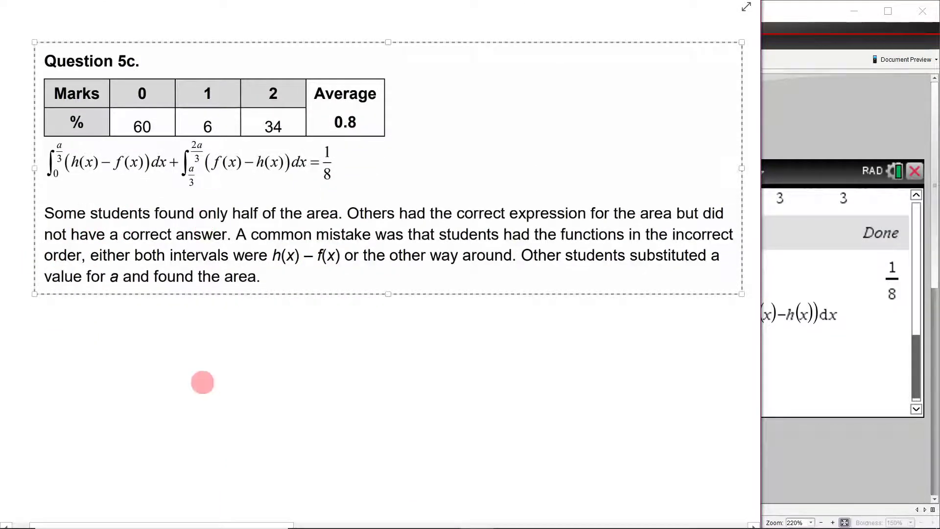
scroll(193, 374, "down", 4)
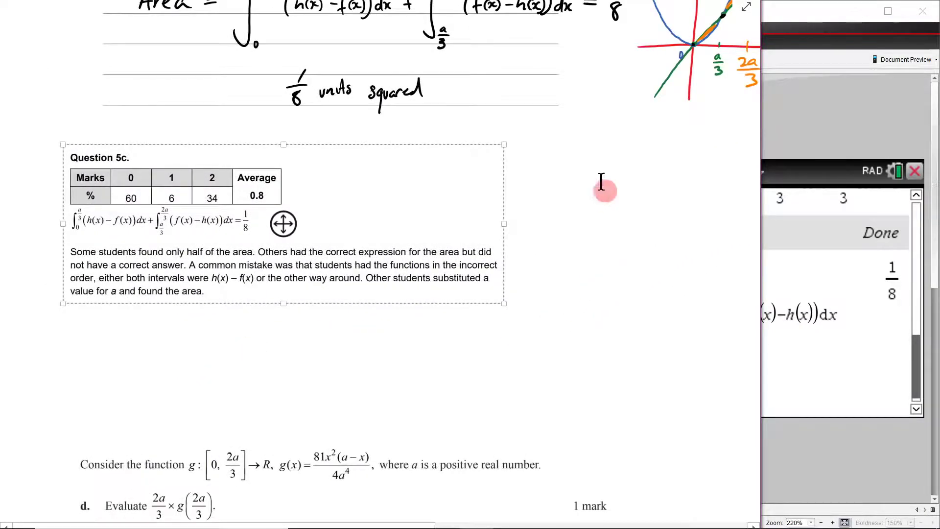
scroll(608, 191, "up", 2)
mouse_move(712, 110)
left_mouse_down()
mouse_move(705, 118)
mouse_move(731, 83)
left_mouse_up()
left_click_drag(736, 80, 749, 68)
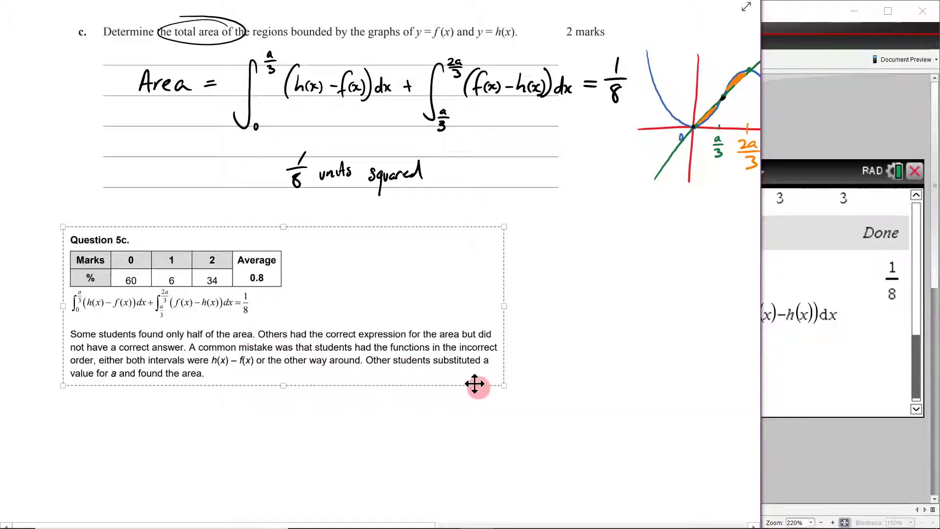
left_click_drag(503, 386, 615, 424)
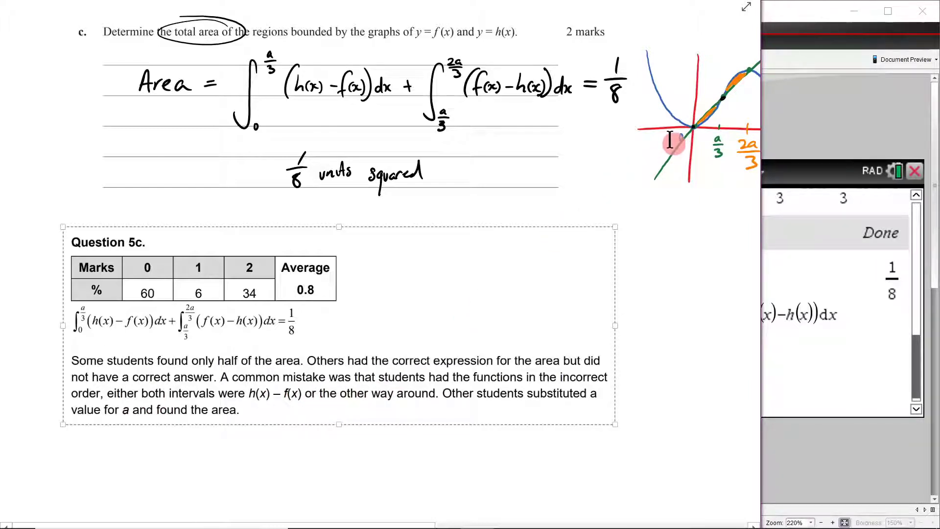
left_click_drag(670, 140, 693, 121)
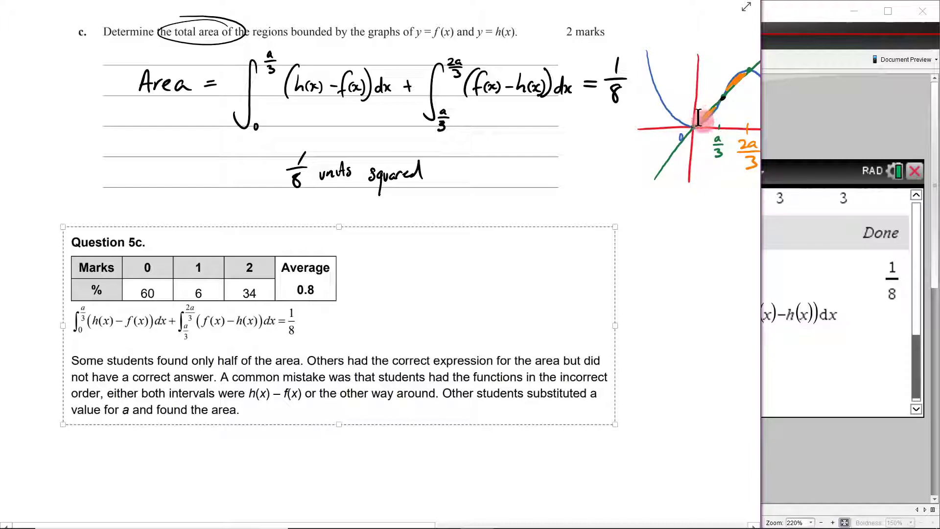
left_click_drag(700, 117, 747, 72)
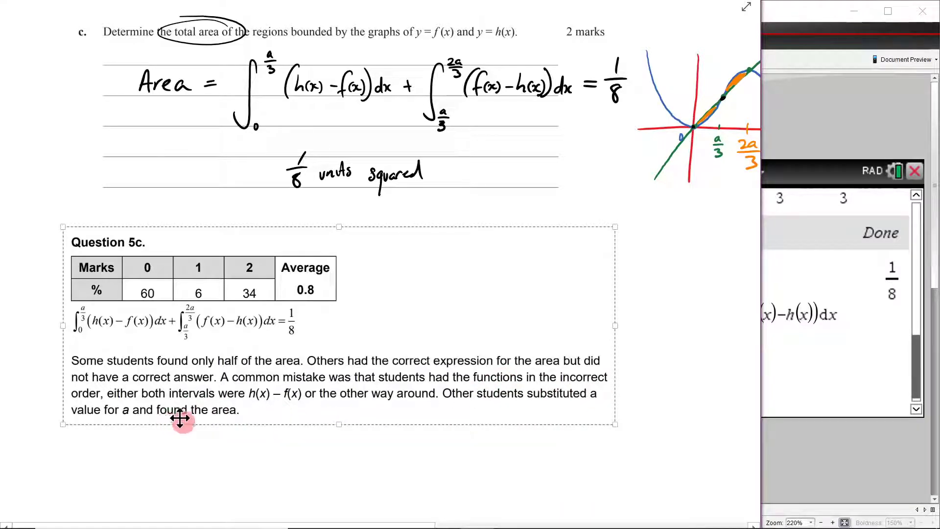
Switch to TI-Nspire CX CAS, check the graph page with the slider for a, and return to the DelVar a entry on the calculator page
left_click(808, 394)
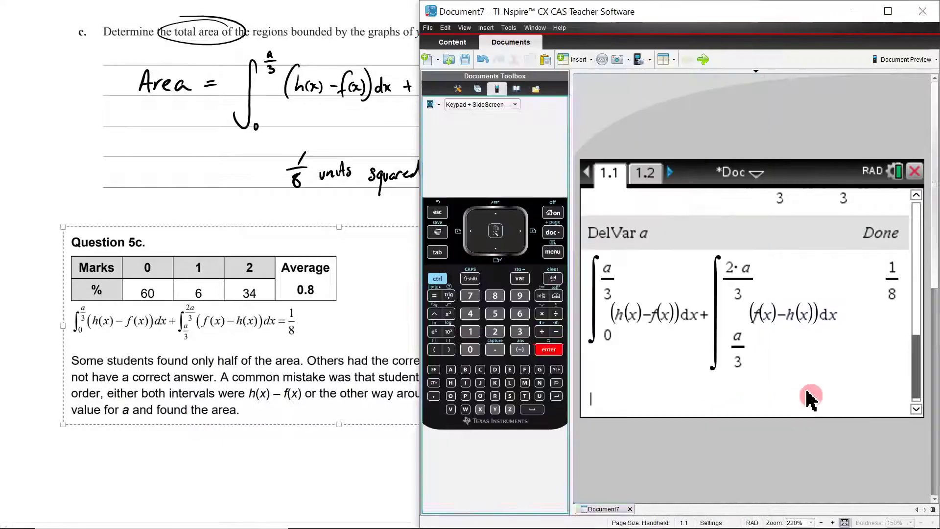
left_click(653, 187)
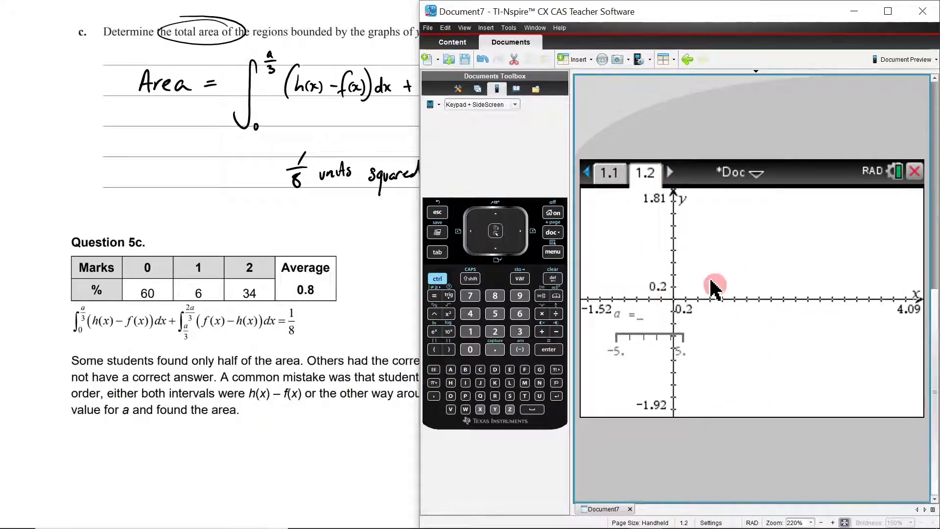
left_click(614, 174)
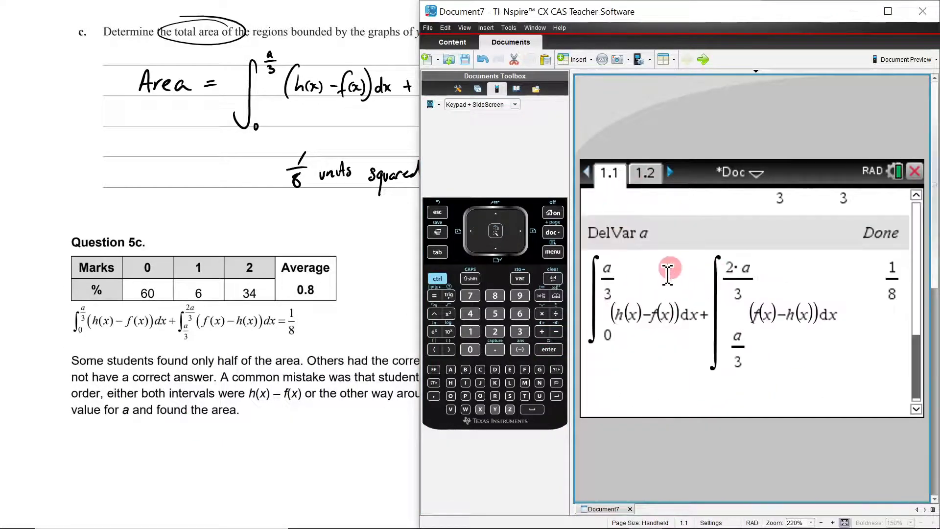
left_click(639, 234)
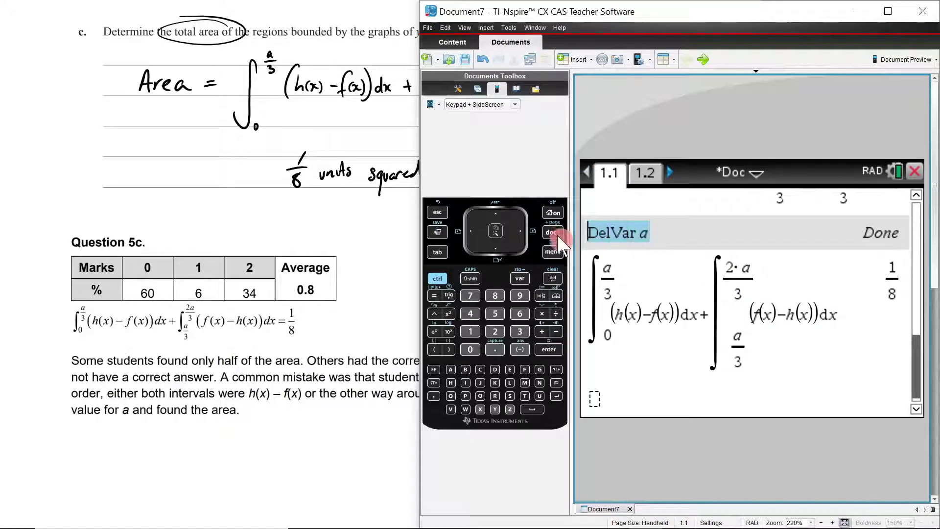
Return to the handwritten notes and shrink the Question 5c report image to a small thumbnail below the answer
left_click(314, 429)
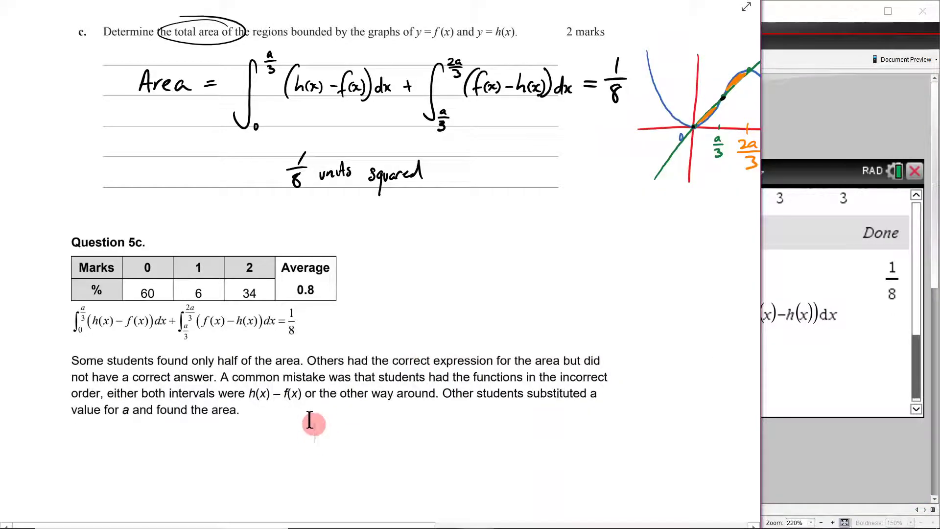
left_click(343, 382)
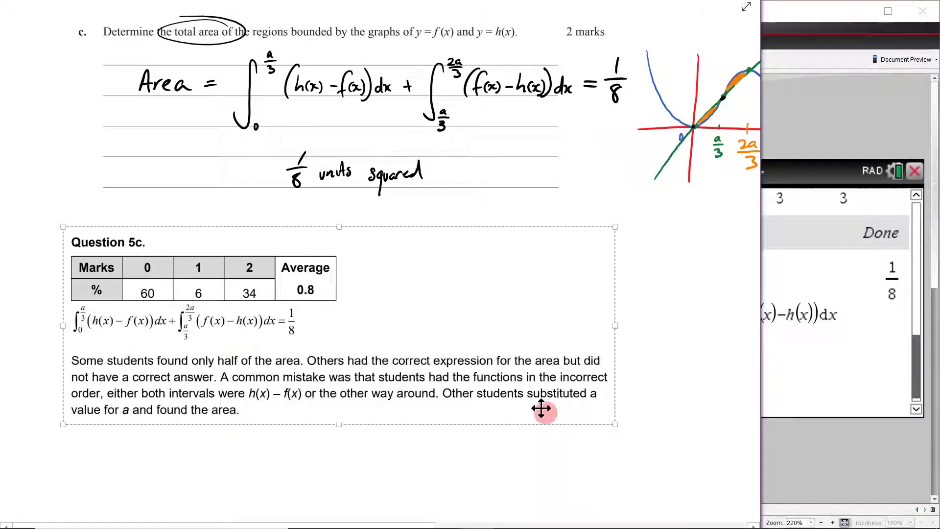
left_click_drag(603, 426, 210, 264)
Go to part d and enlarge the page around its question on evaluating 2a/3 × g(2a/3)
scroll(271, 327, "down", 2)
scroll(271, 327, "down", 7)
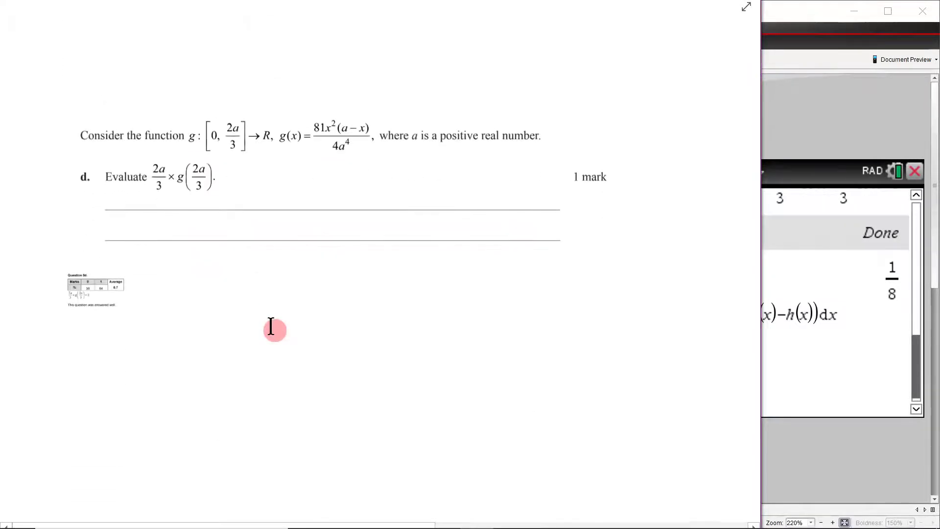
scroll(179, 181, "up", 3, "ctrl")
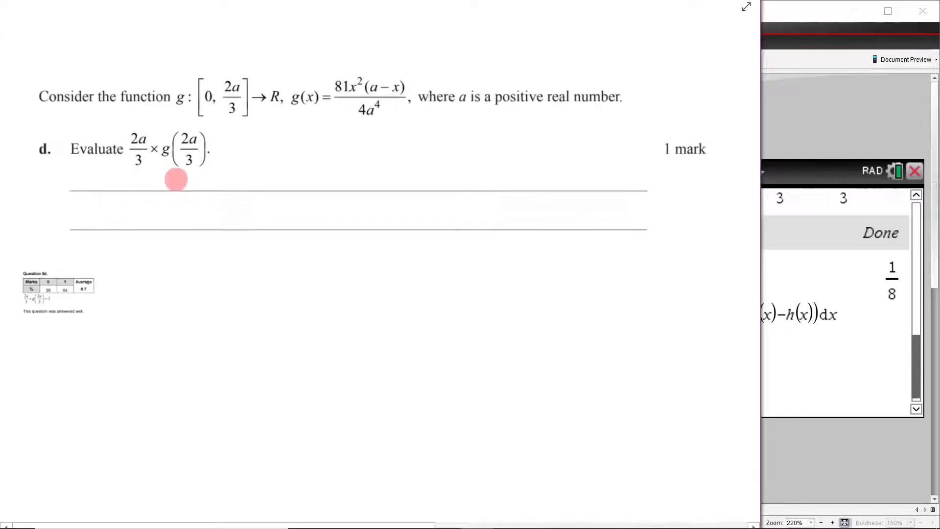